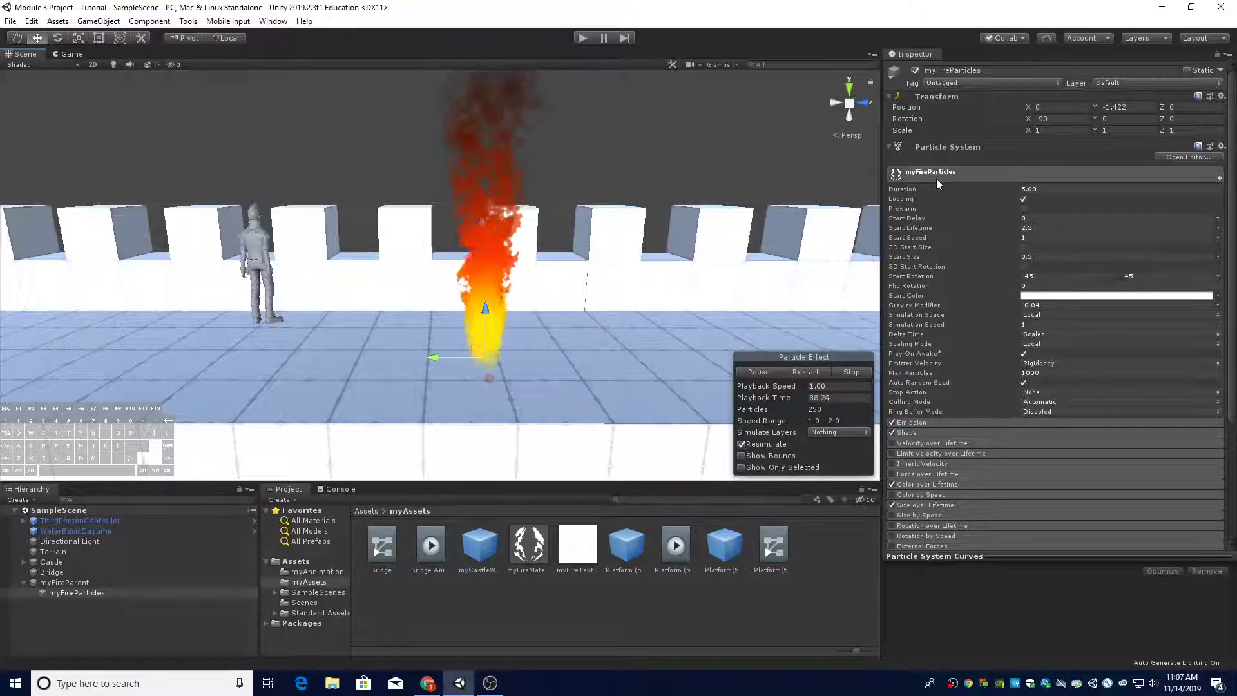
Set the start color of myFireParticles to 200 for red, green, blue and alpha
{"action": "left_click", "coordinate": [1044, 295]}
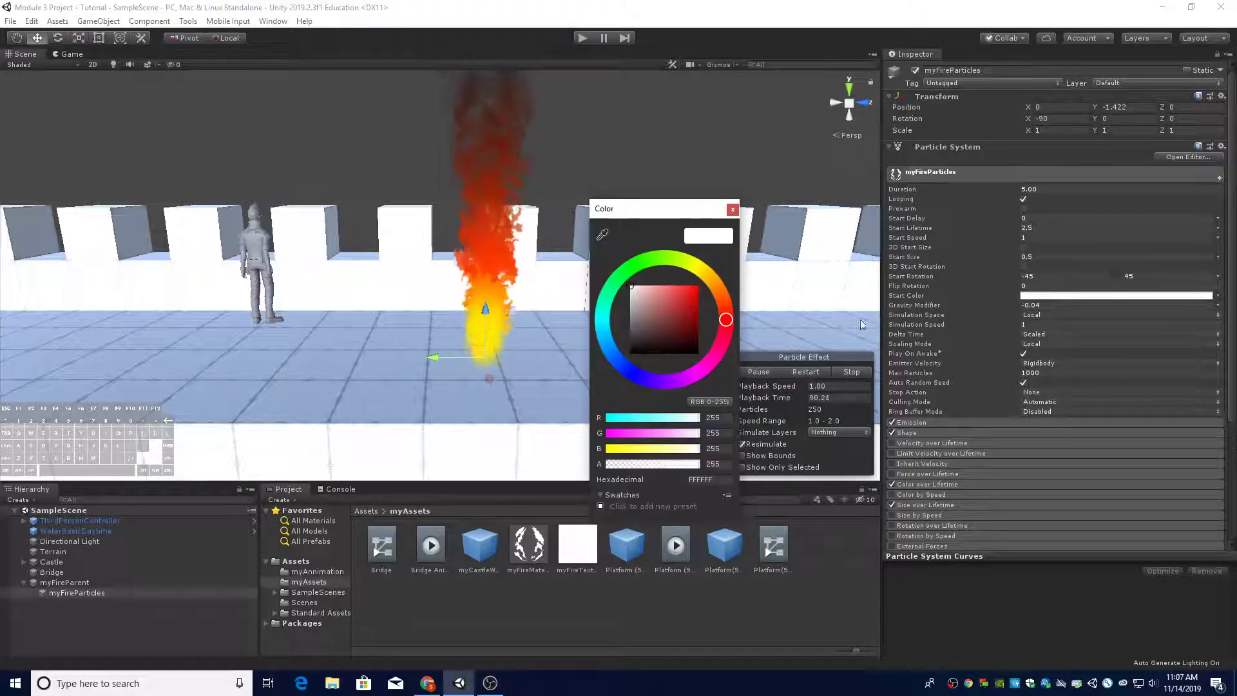
{"action": "left_click", "coordinate": [709, 418]}
{"action": "type", "text": "200"}
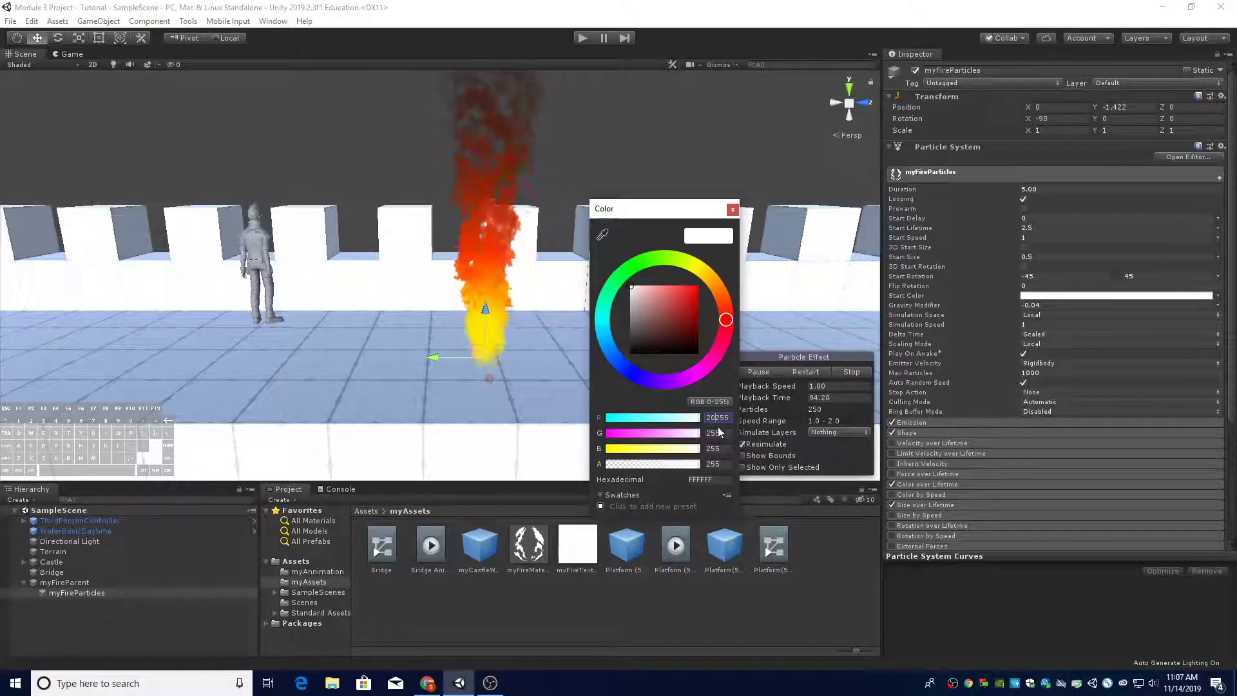
{"action": "double_click", "coordinate": [717, 418]}
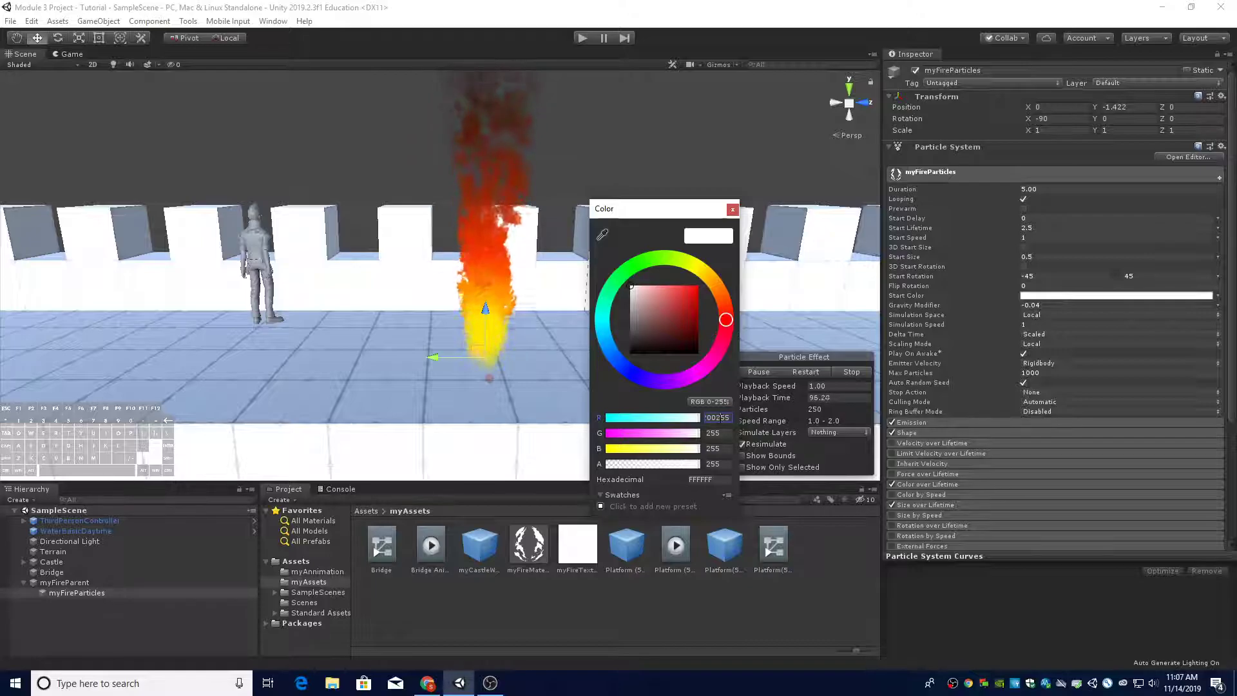
{"action": "type", "text": "200"}
{"action": "left_click", "coordinate": [715, 433]}
{"action": "type", "text": "200"}
{"action": "left_click", "coordinate": [715, 448]}
{"action": "type", "text": "200"}
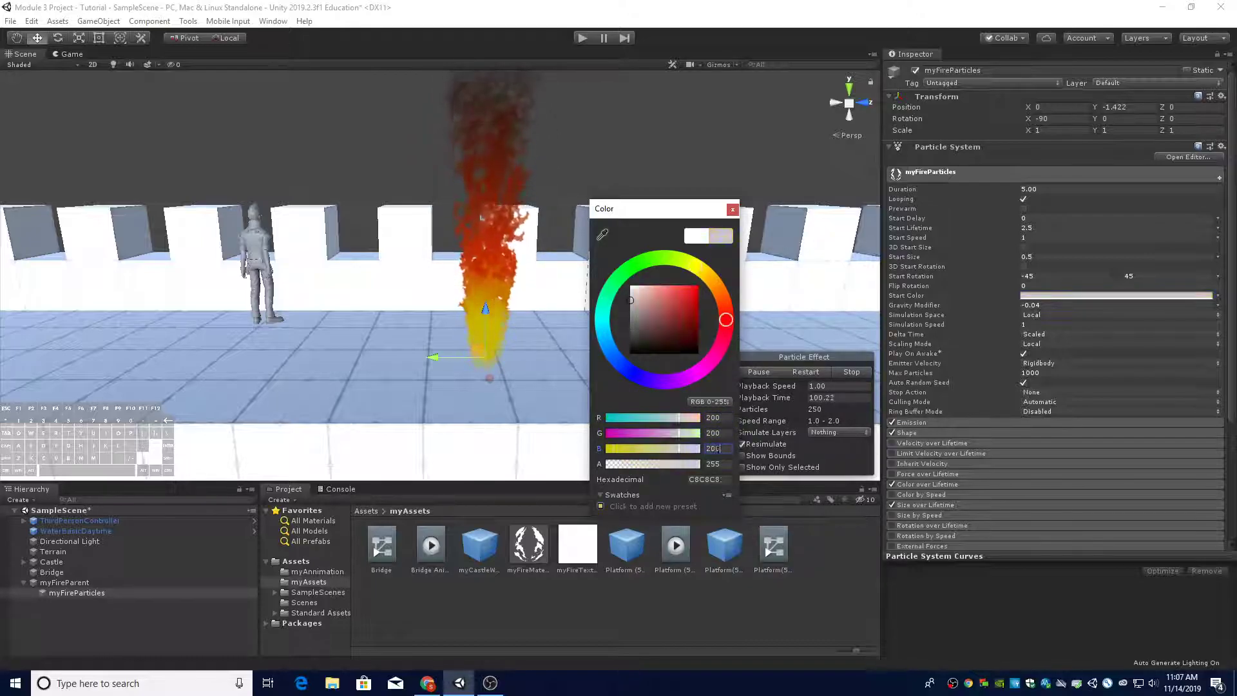
{"action": "left_click", "coordinate": [714, 464]}
{"action": "type", "text": "200"}
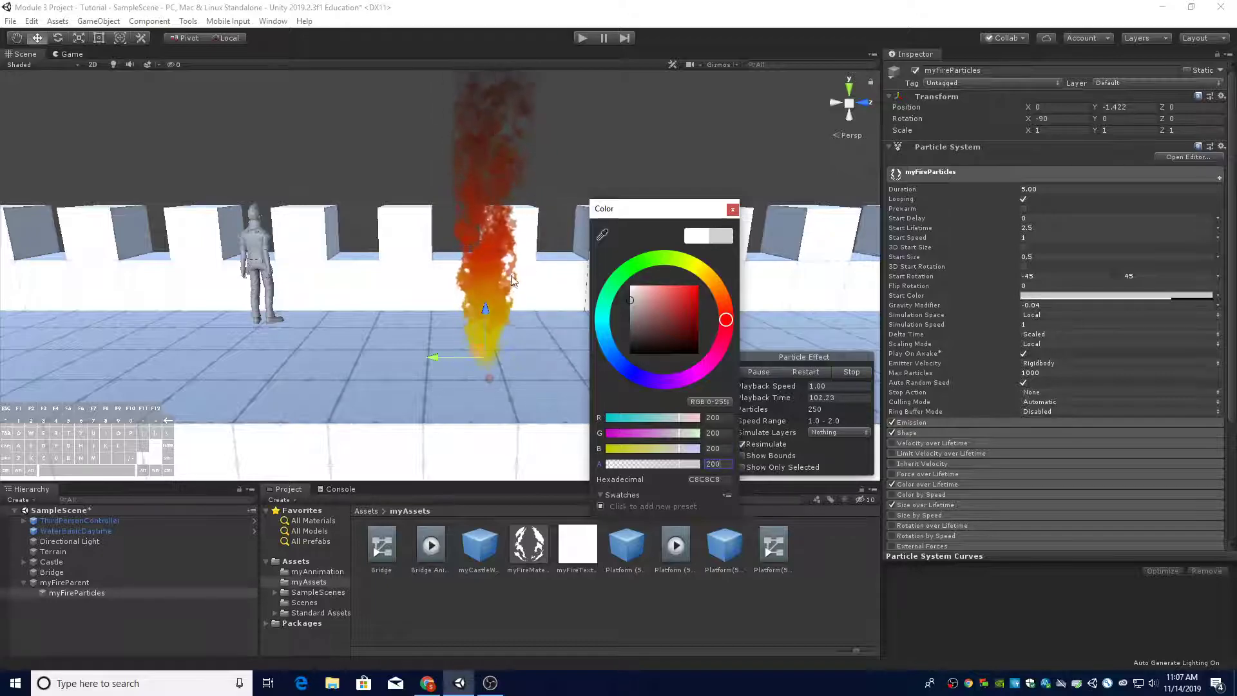
{"action": "left_click", "coordinate": [732, 209]}
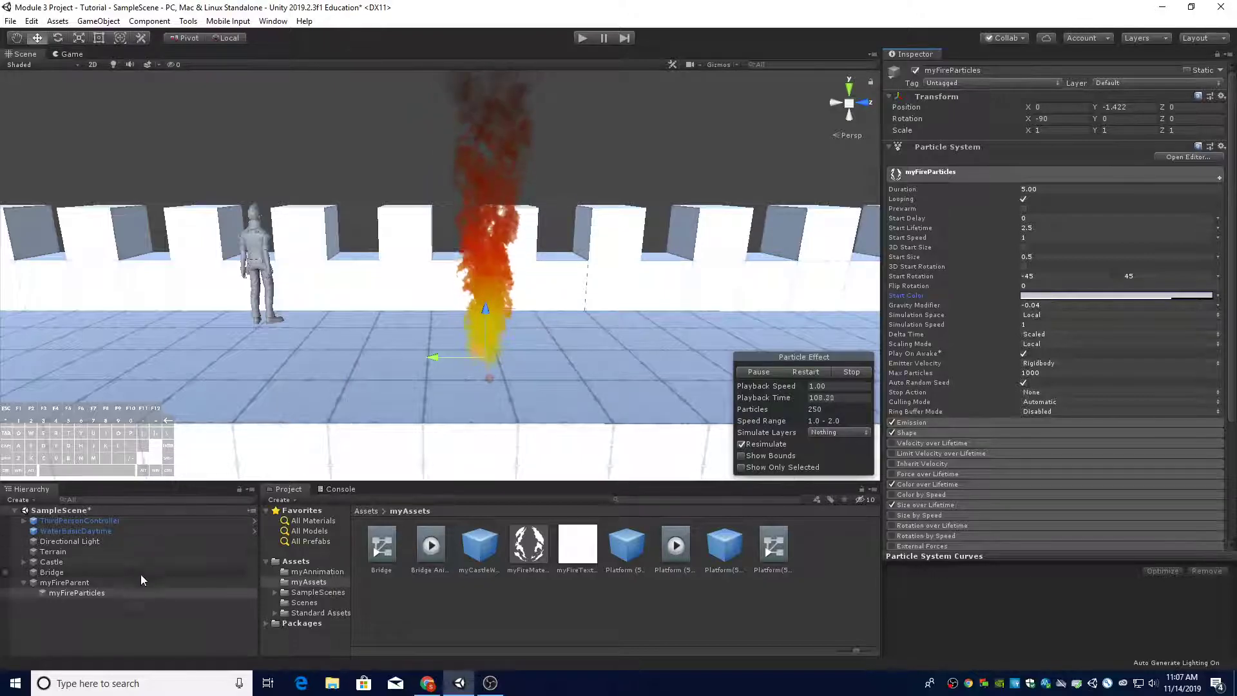
Duplicate the myFireParticles object within myFireParent
{"action": "left_click", "coordinate": [141, 601]}
{"action": "left_click", "coordinate": [134, 594]}
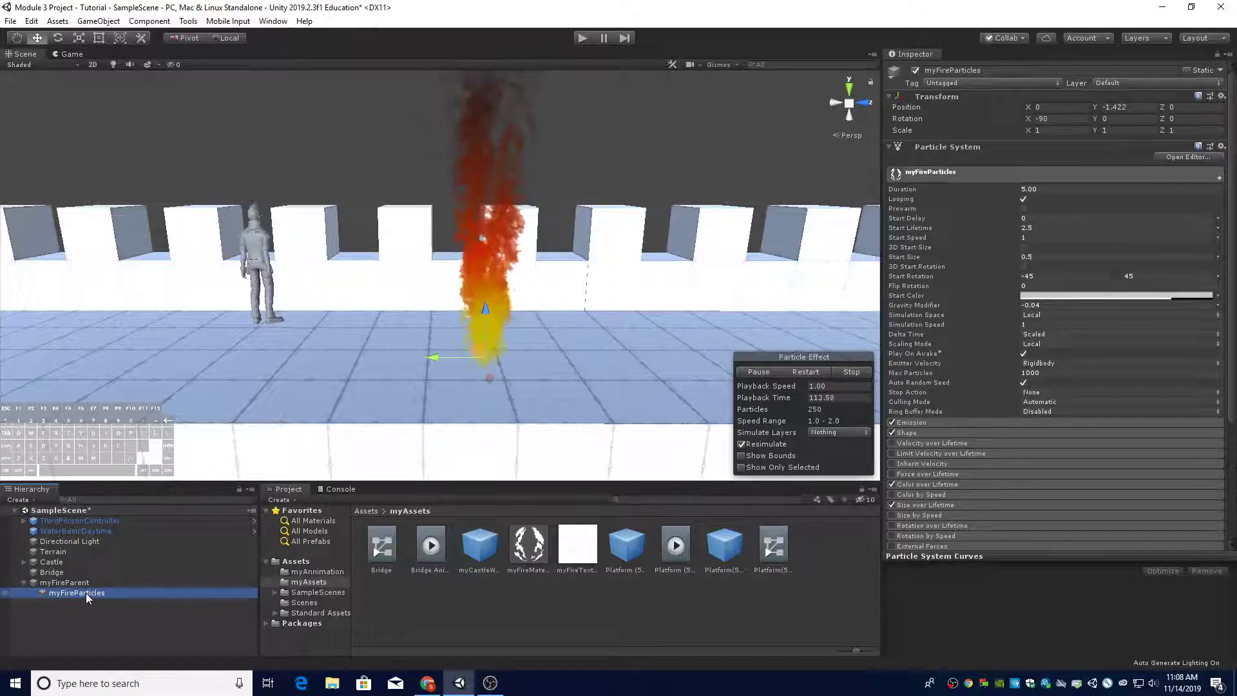
{"action": "key", "text": "ctrl+d"}
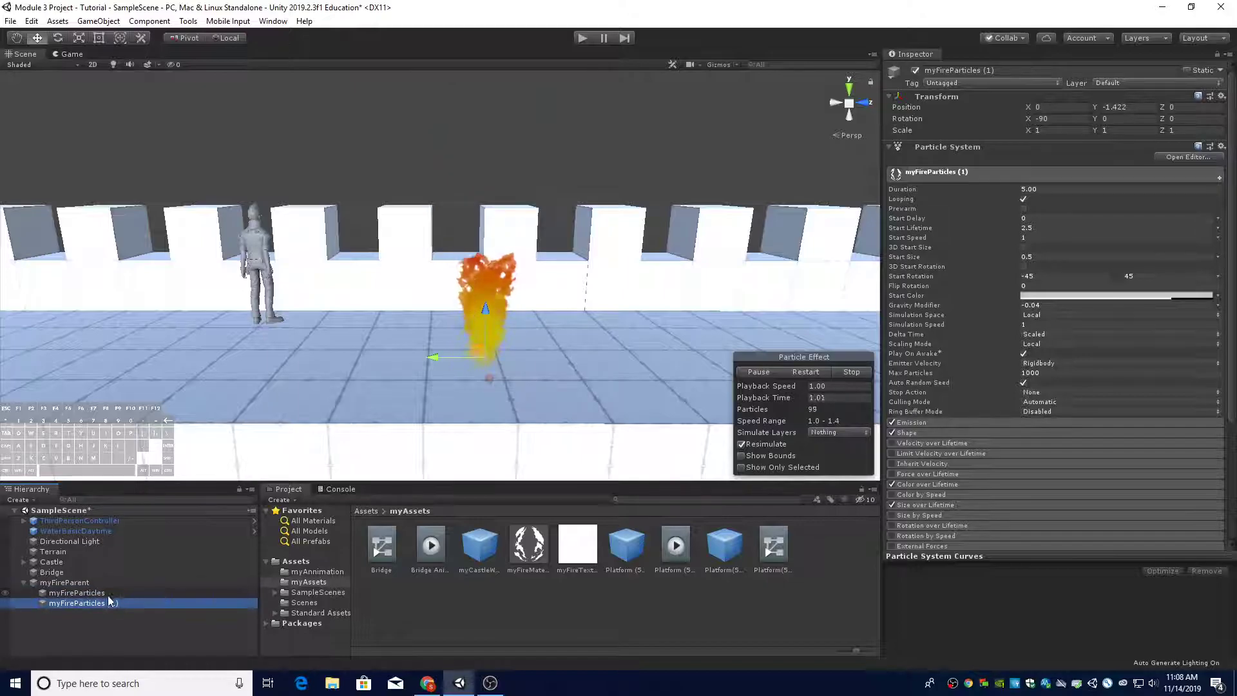
Rename the duplicated particle system as myFireAddPS
{"action": "left_click", "coordinate": [114, 602]}
{"action": "right_click", "coordinate": [115, 603]}
{"action": "key", "text": "Escape"}
{"action": "right_click", "coordinate": [106, 605]}
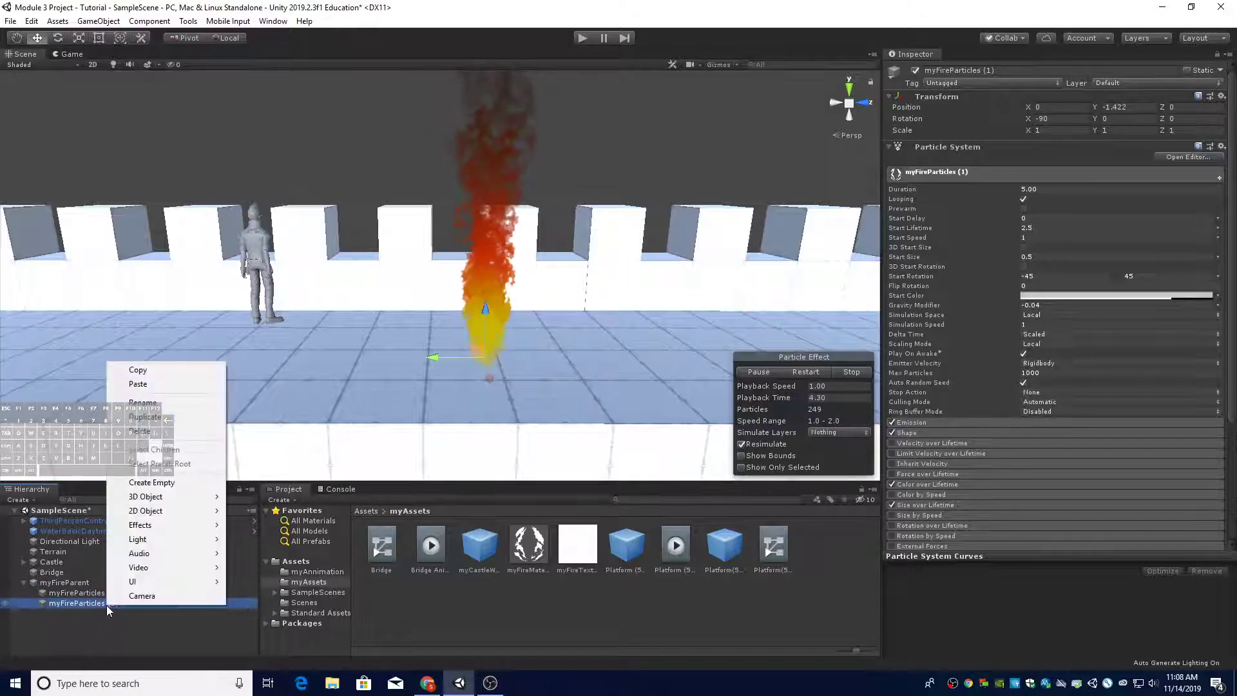
{"action": "left_click", "coordinate": [164, 402]}
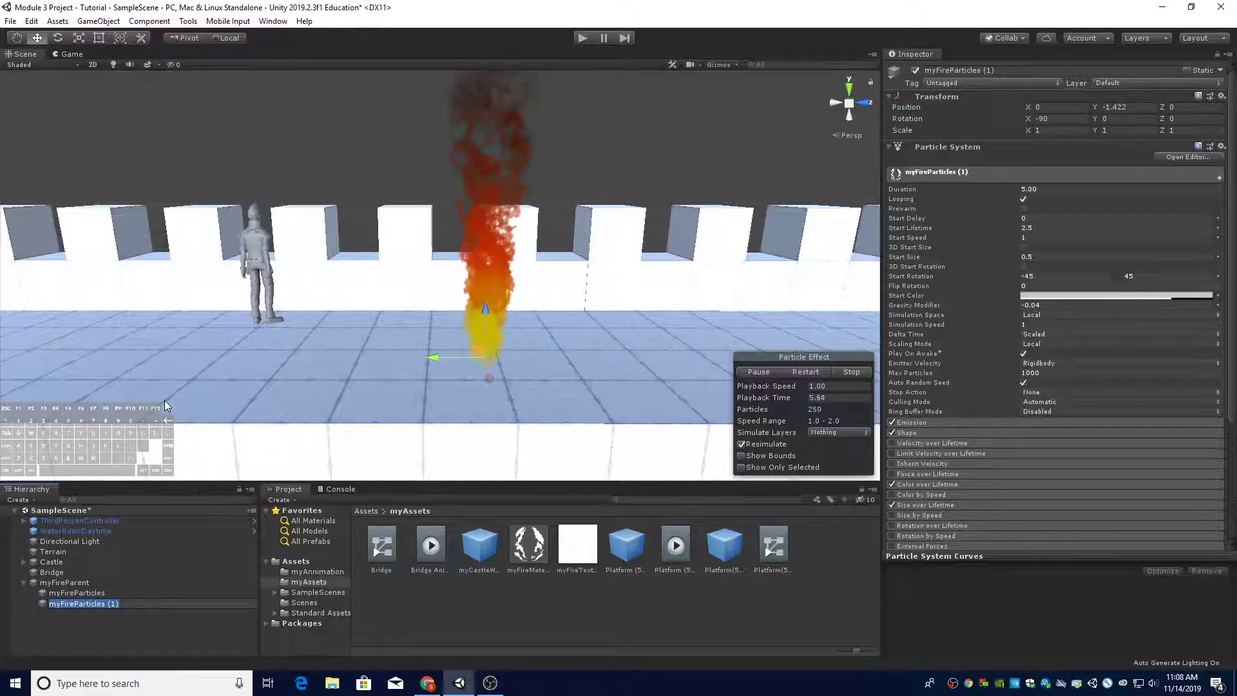
{"action": "type", "text": "myFire"}
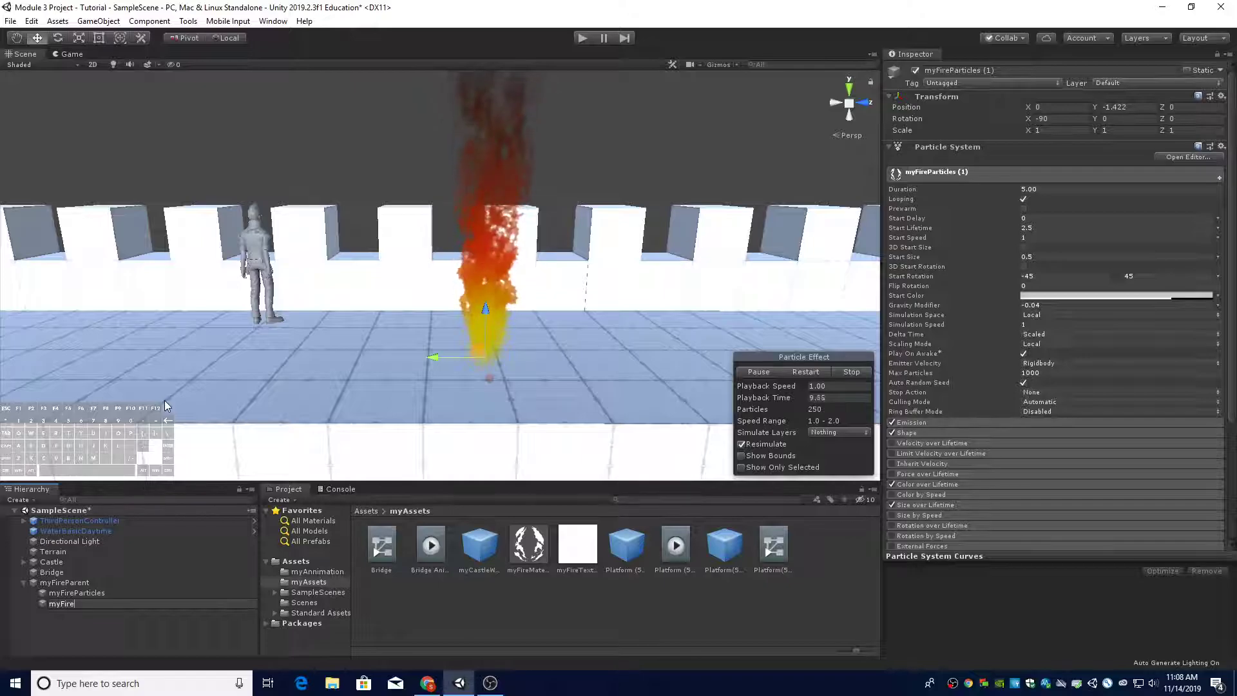
{"action": "type", "text": "AddPS"}
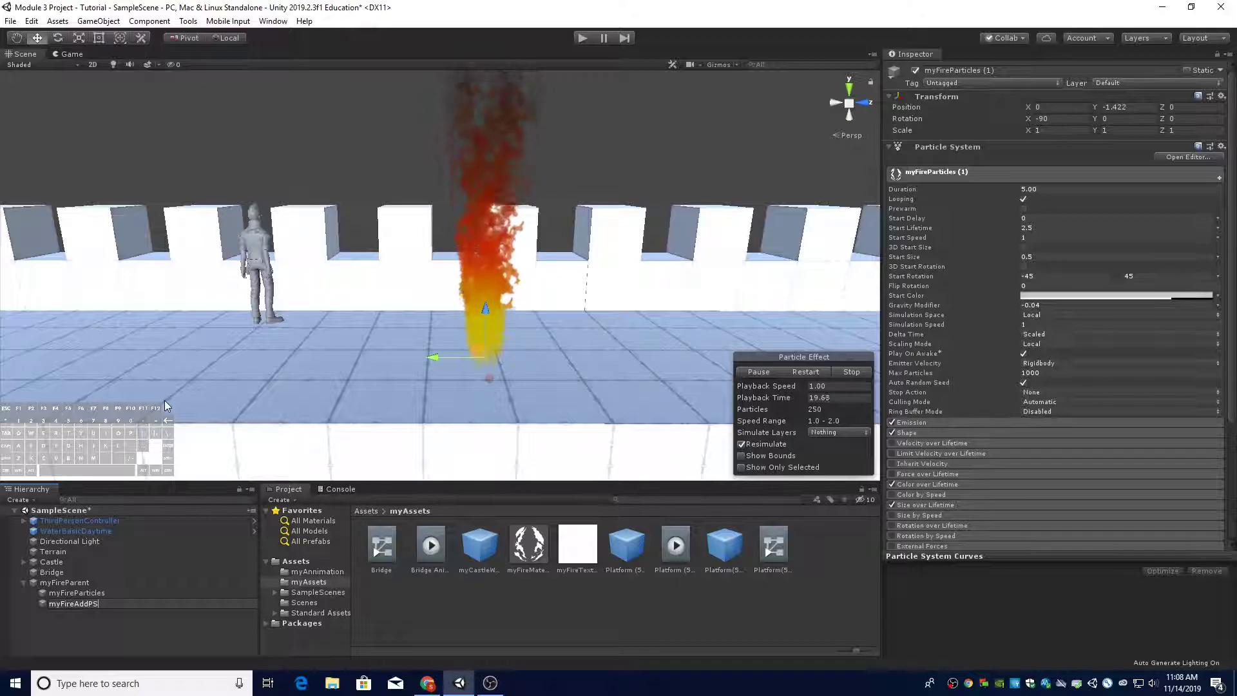
{"action": "key", "text": "Return"}
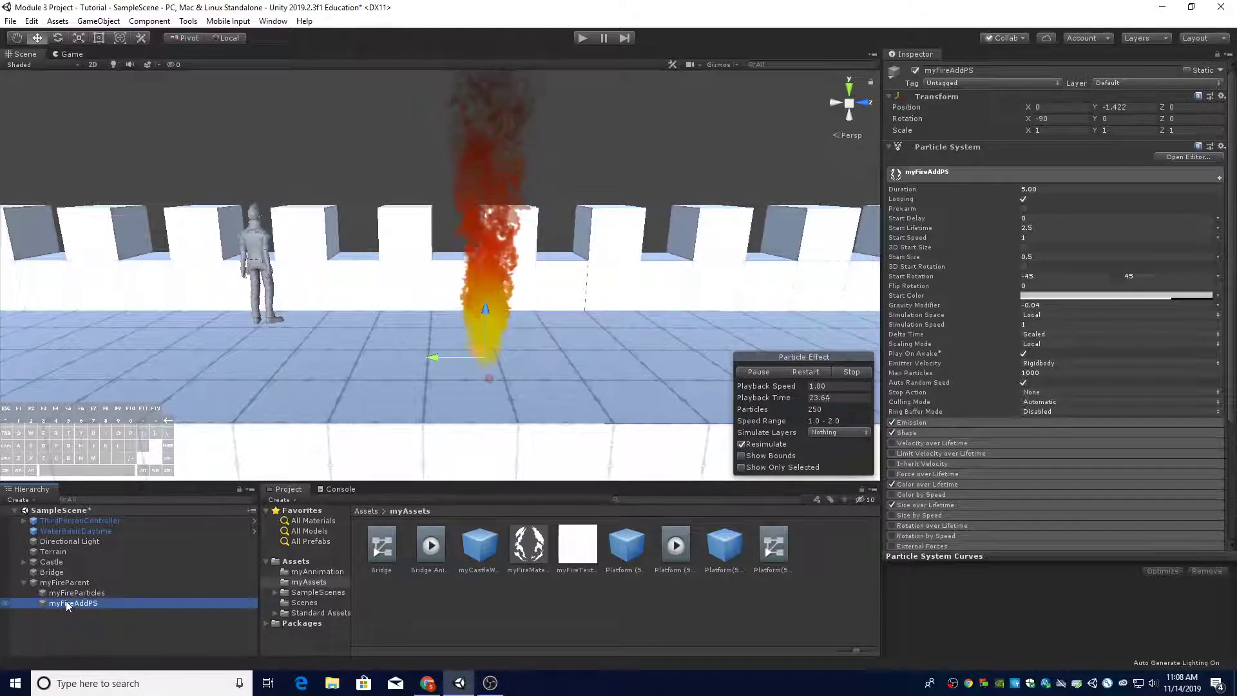
Make myFireAddPS a child of myFireParticles and focus the scene view on it
{"action": "left_click_drag", "start_coordinate": [63, 605], "coordinate": [87, 599]}
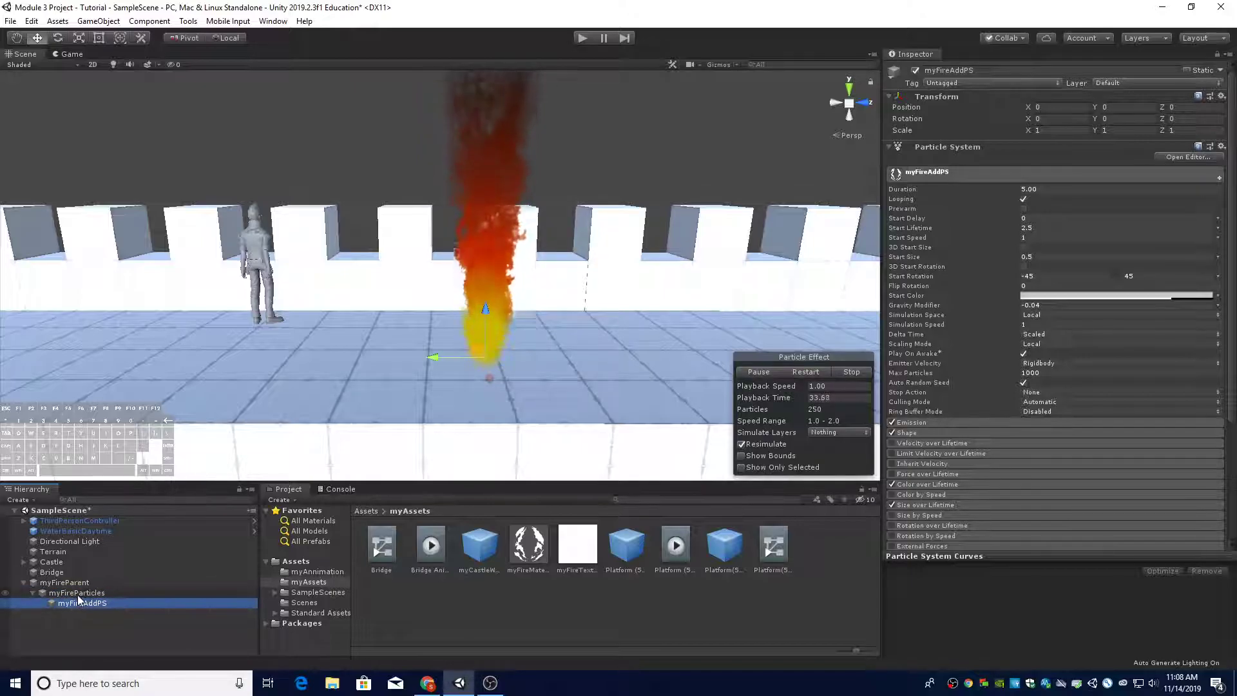
{"action": "left_click", "coordinate": [78, 593]}
{"action": "double_click", "coordinate": [80, 603]}
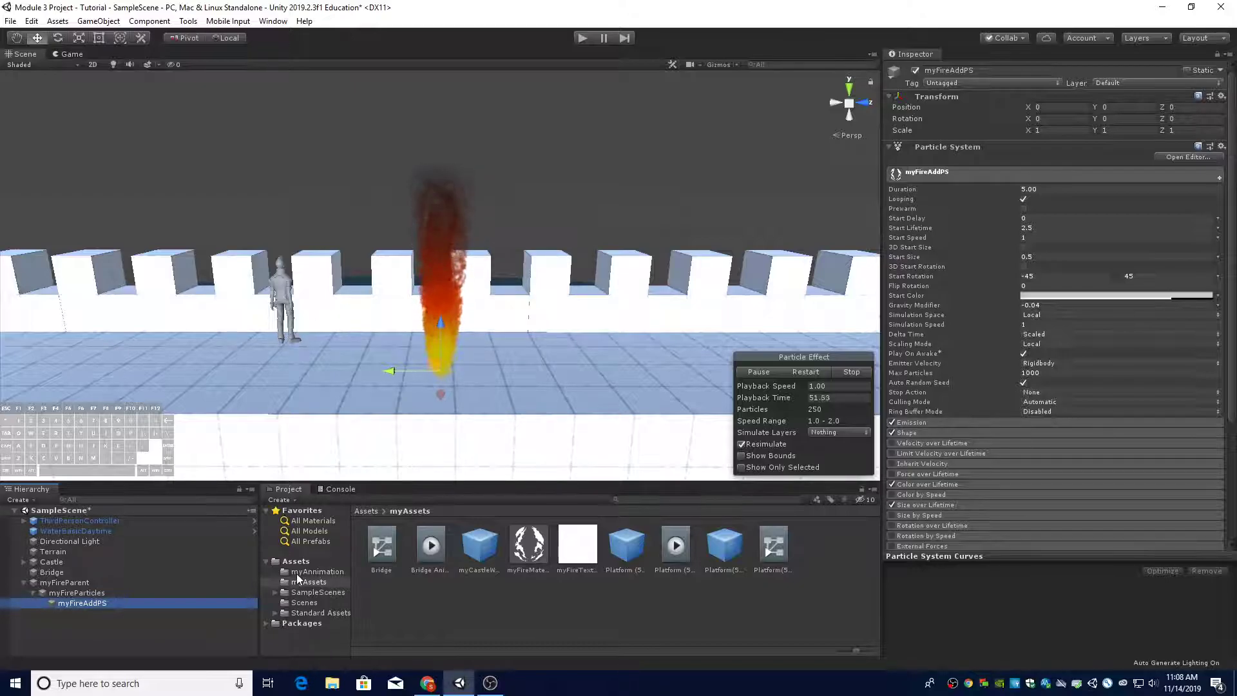
Duplicate the myFireMaterial asset in myAssets and rename the copy as myFireAddMAT
{"action": "left_click", "coordinate": [538, 549]}
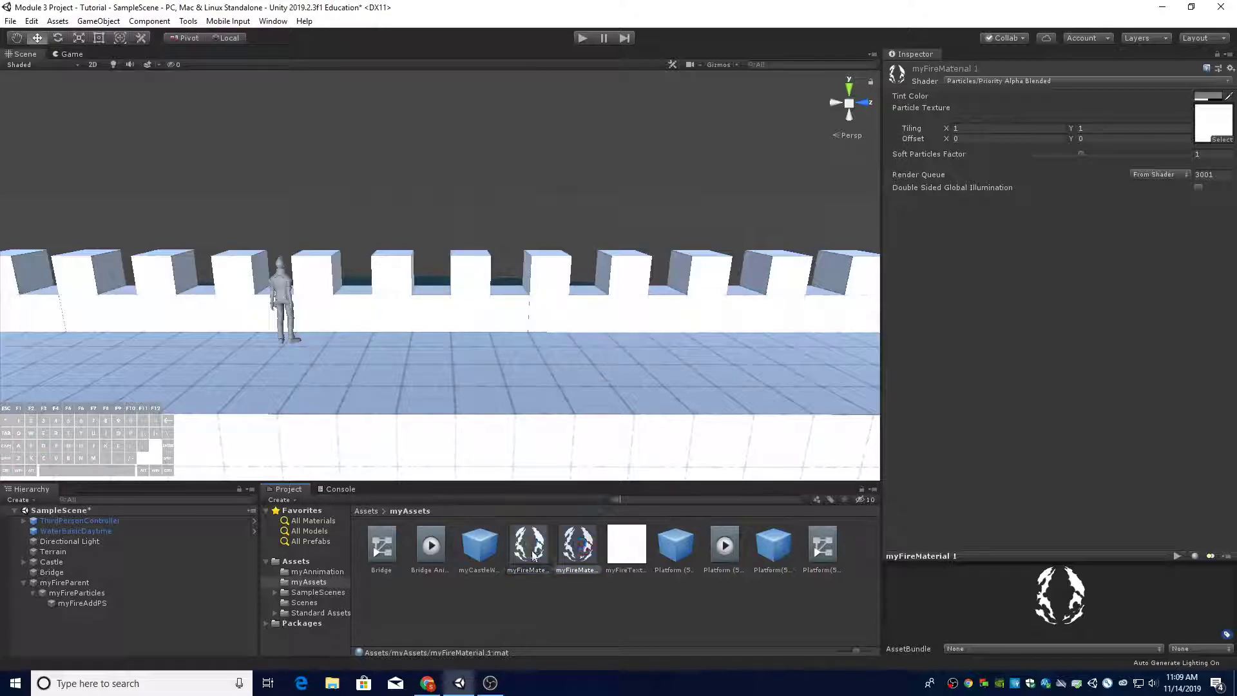
{"action": "right_click", "coordinate": [570, 567]}
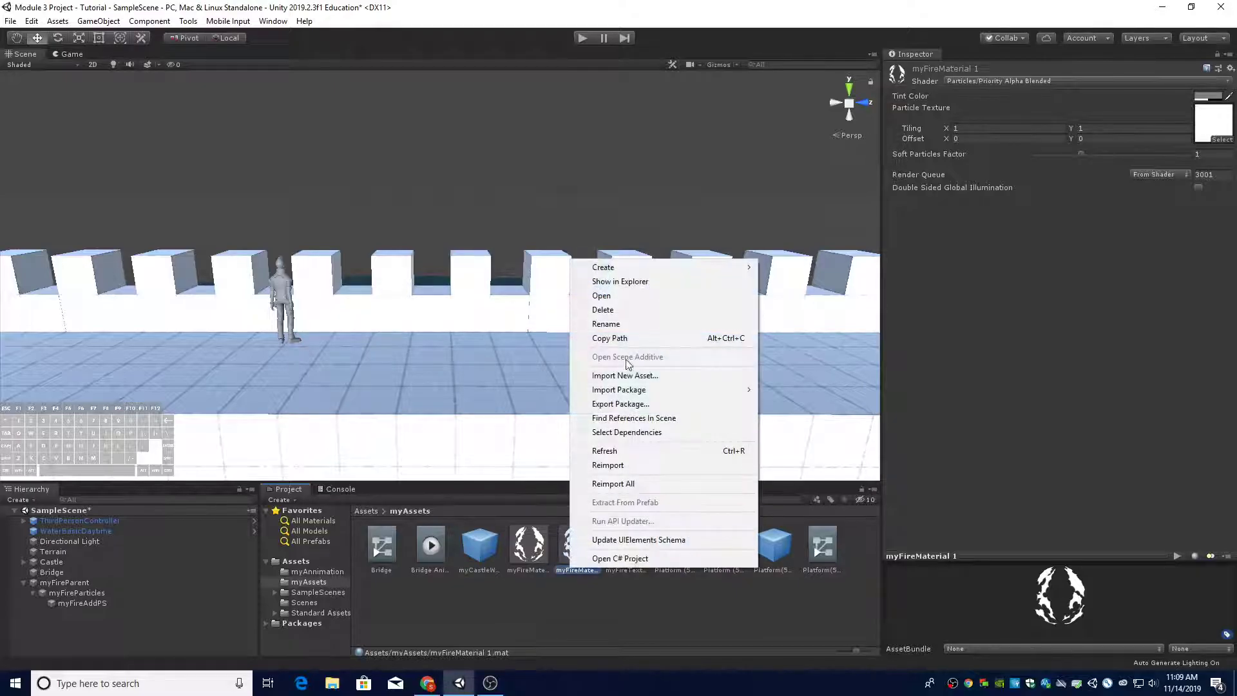
{"action": "left_click", "coordinate": [643, 326]}
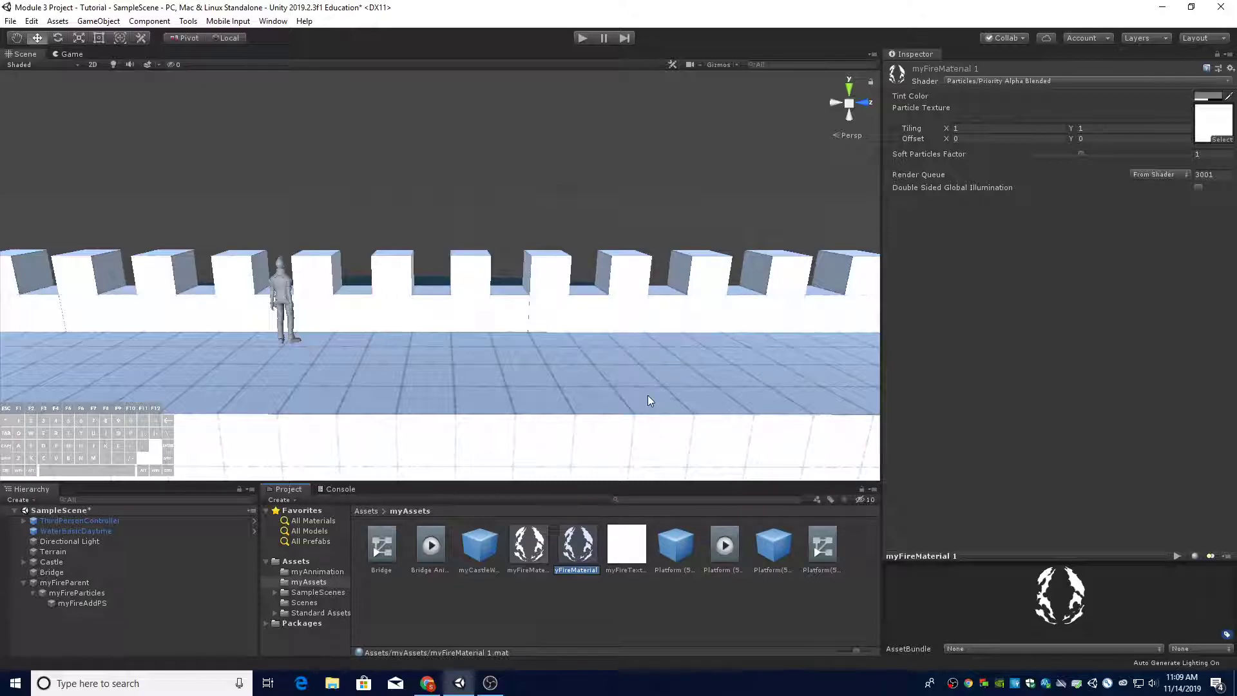
{"action": "type", "text": "myFireAddMat"}
{"action": "key", "text": "BackSpace"}
{"action": "key", "text": "BackSpace"}
{"action": "type", "text": "AT"}
{"action": "key", "text": "Return"}
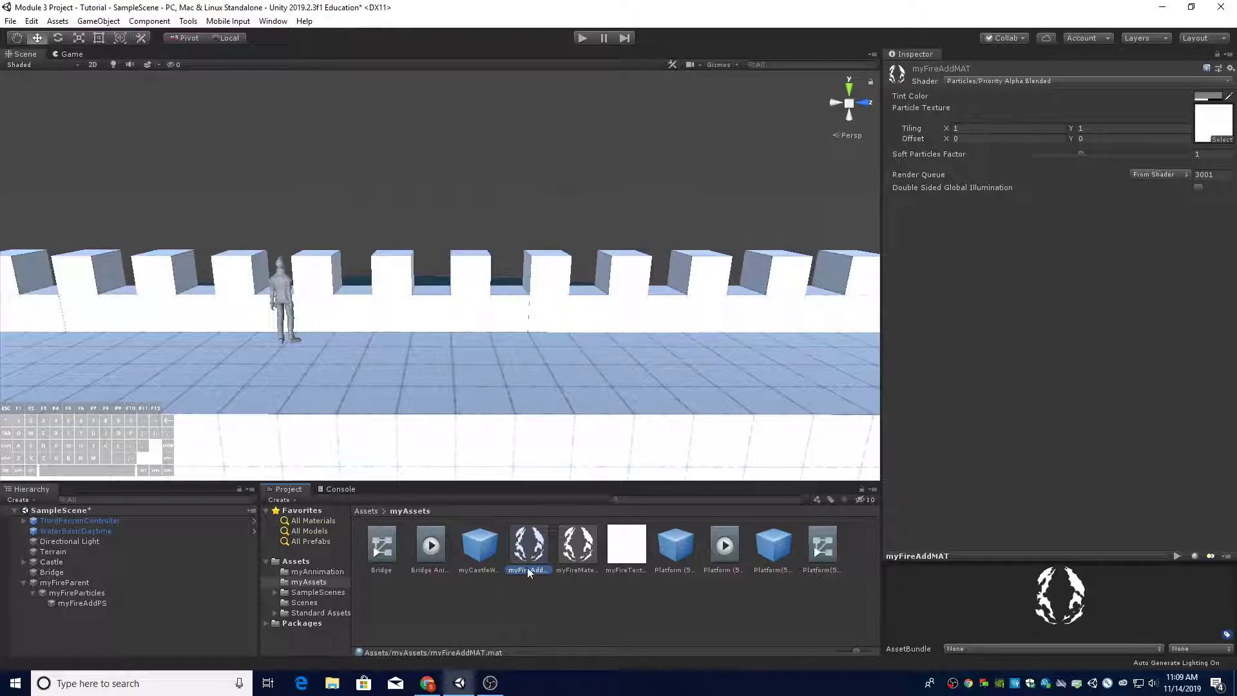
Change the shader of the myFireAddMAT material to Particles/Priority Additive
{"action": "left_click", "coordinate": [74, 604]}
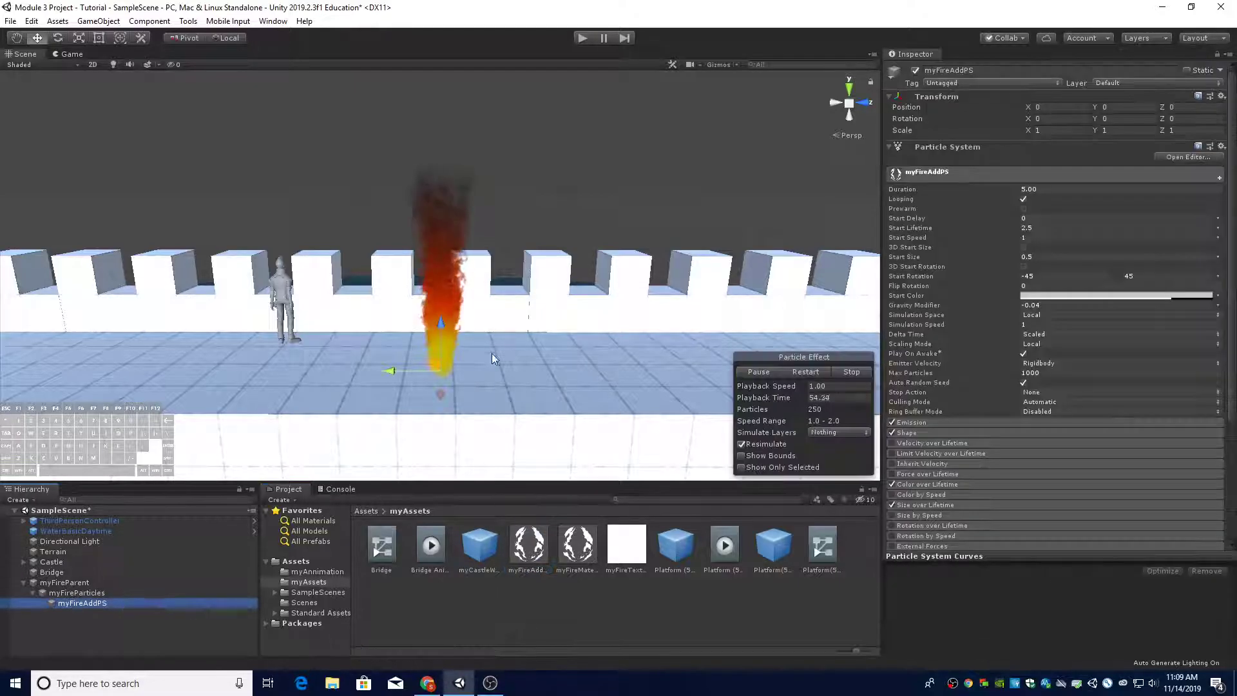
{"action": "left_click", "coordinate": [529, 549]}
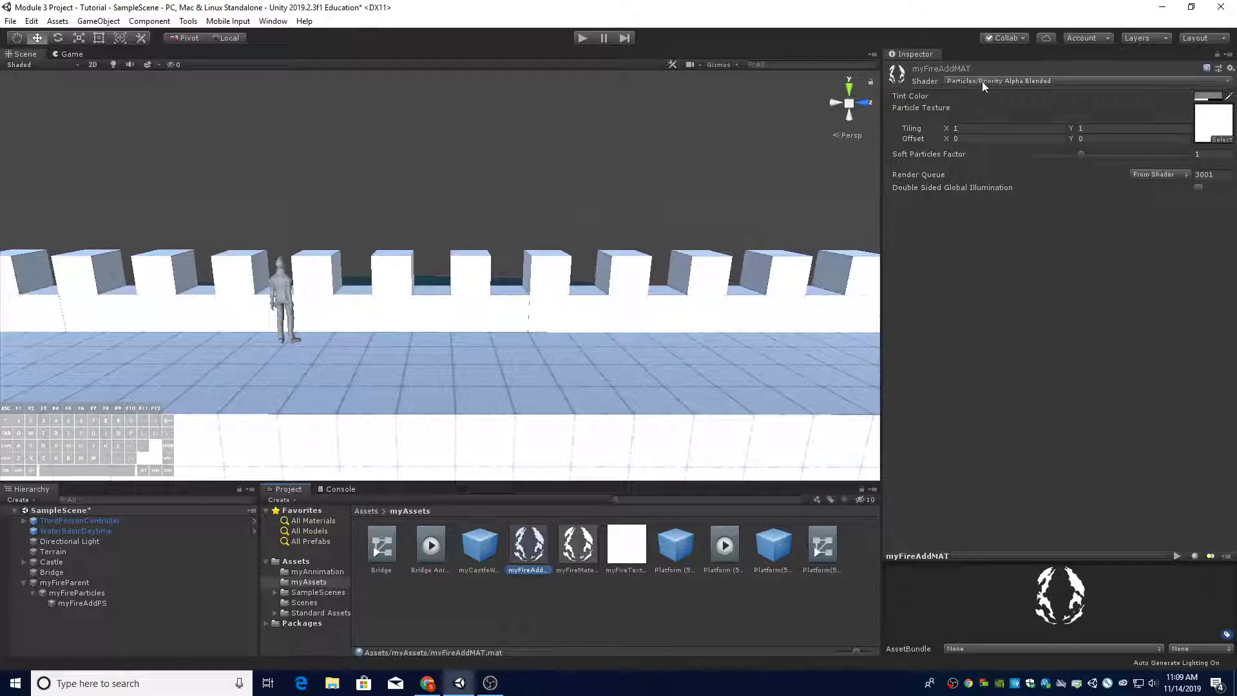
{"action": "left_click", "coordinate": [1034, 82]}
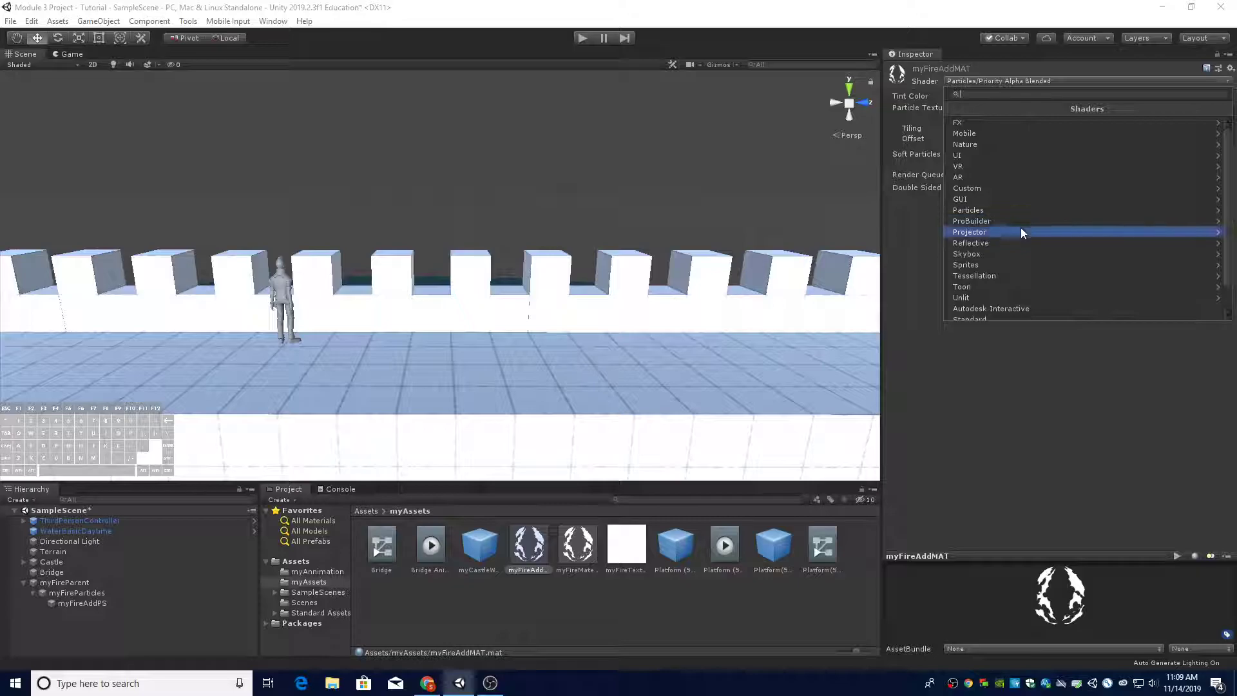
{"action": "left_click", "coordinate": [1020, 211]}
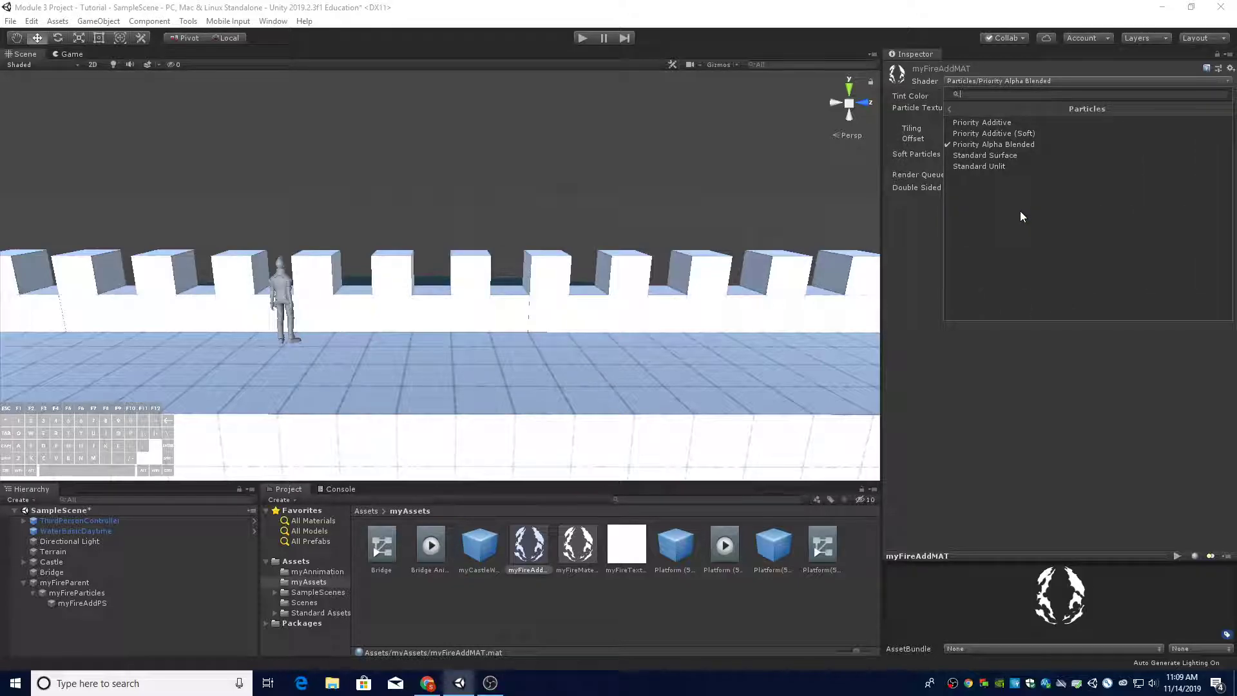
{"action": "left_click", "coordinate": [975, 124]}
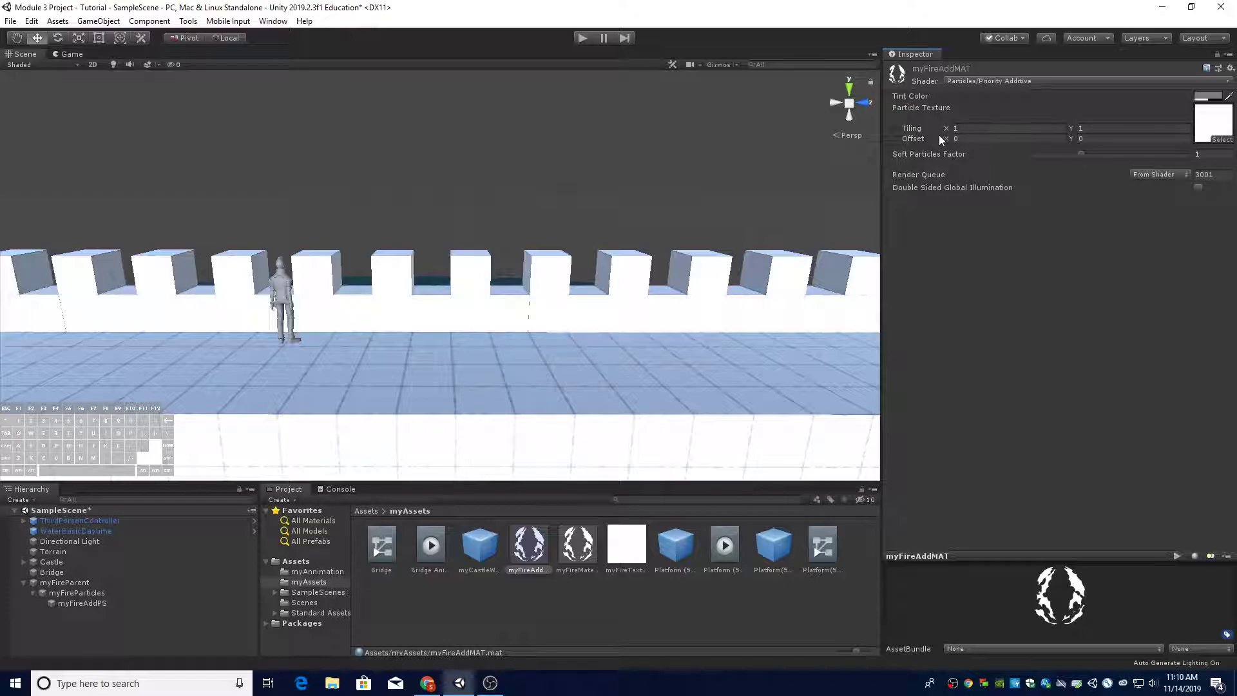
Set the tint color of myFireAddMAT to 150 for red, green and blue, with alpha 255
{"action": "left_click", "coordinate": [1209, 98]}
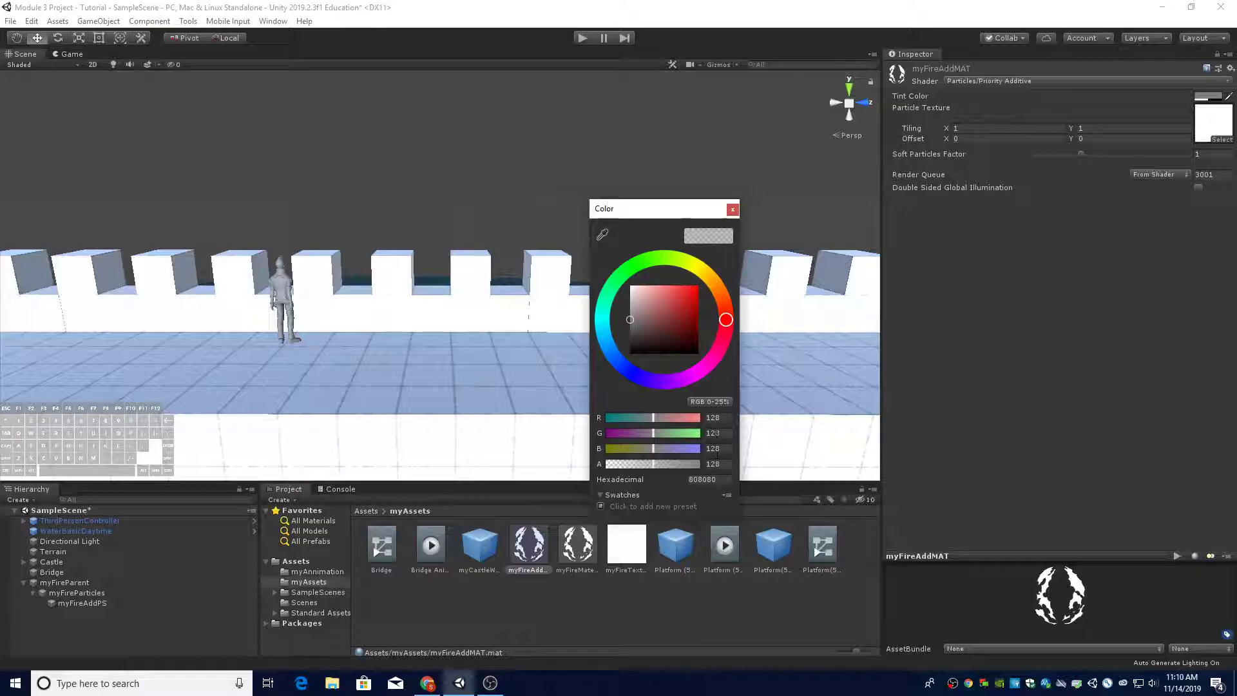
{"action": "type", "text": "255"}
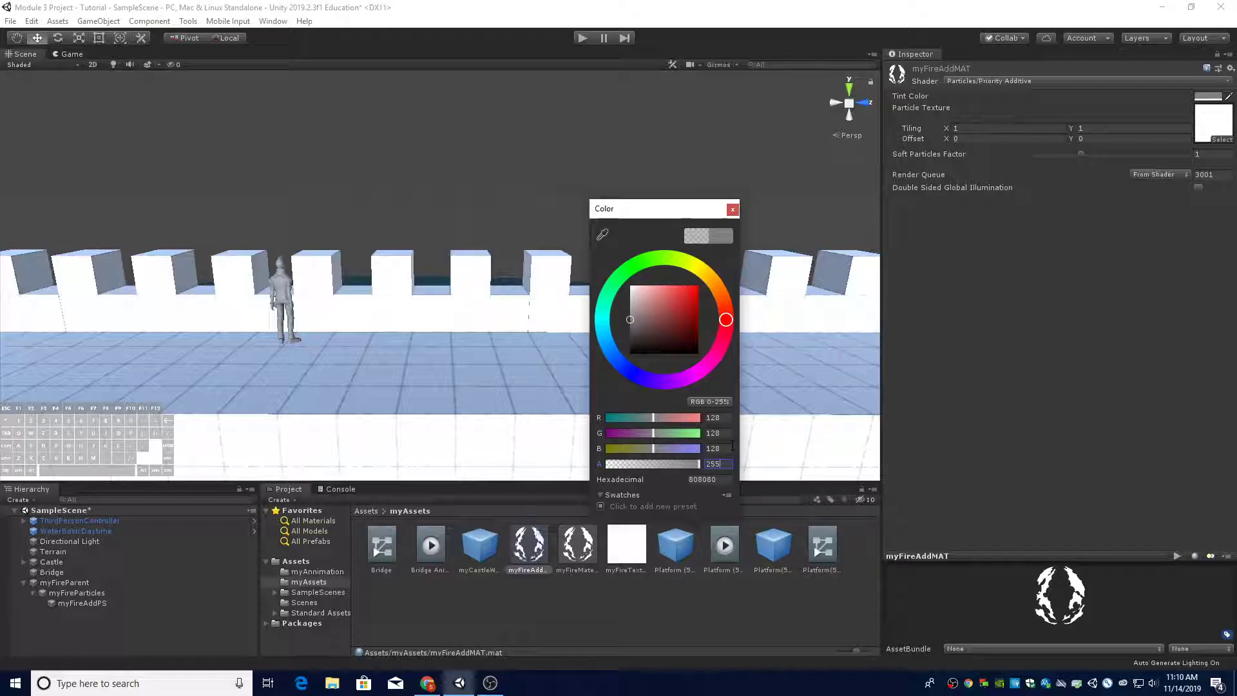
{"action": "type", "text": "150"}
{"action": "left_click", "coordinate": [718, 432]}
{"action": "type", "text": "150"}
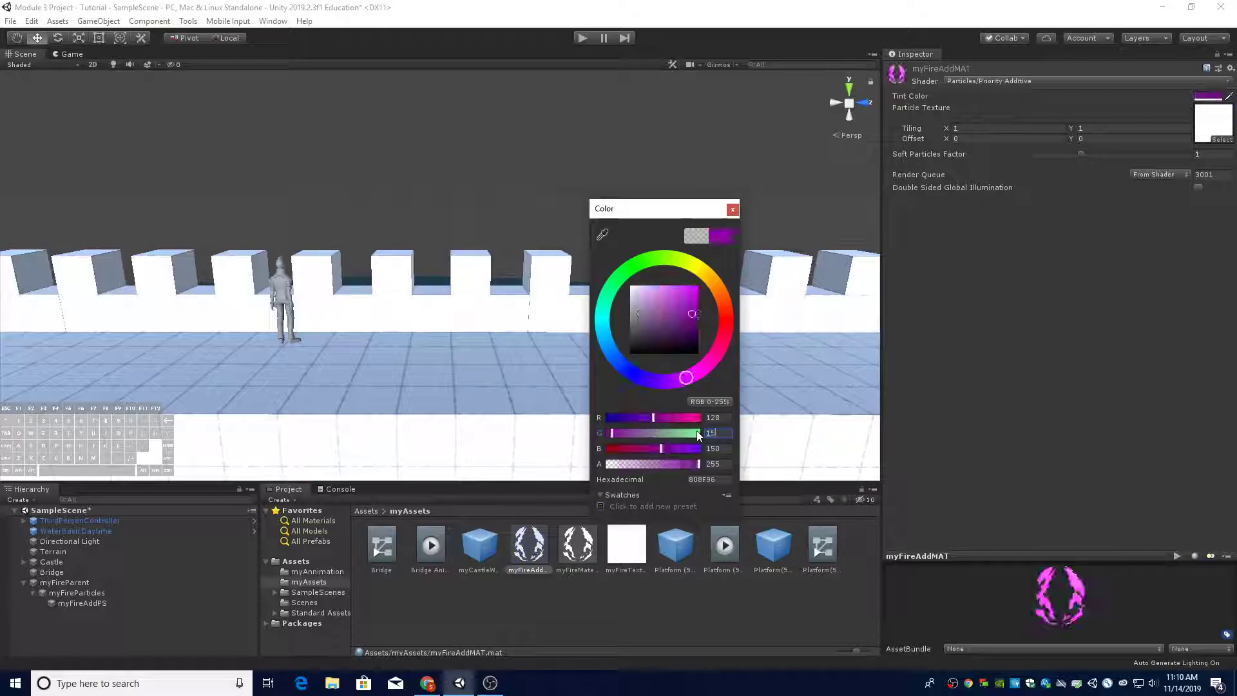
{"action": "type", "text": "150"}
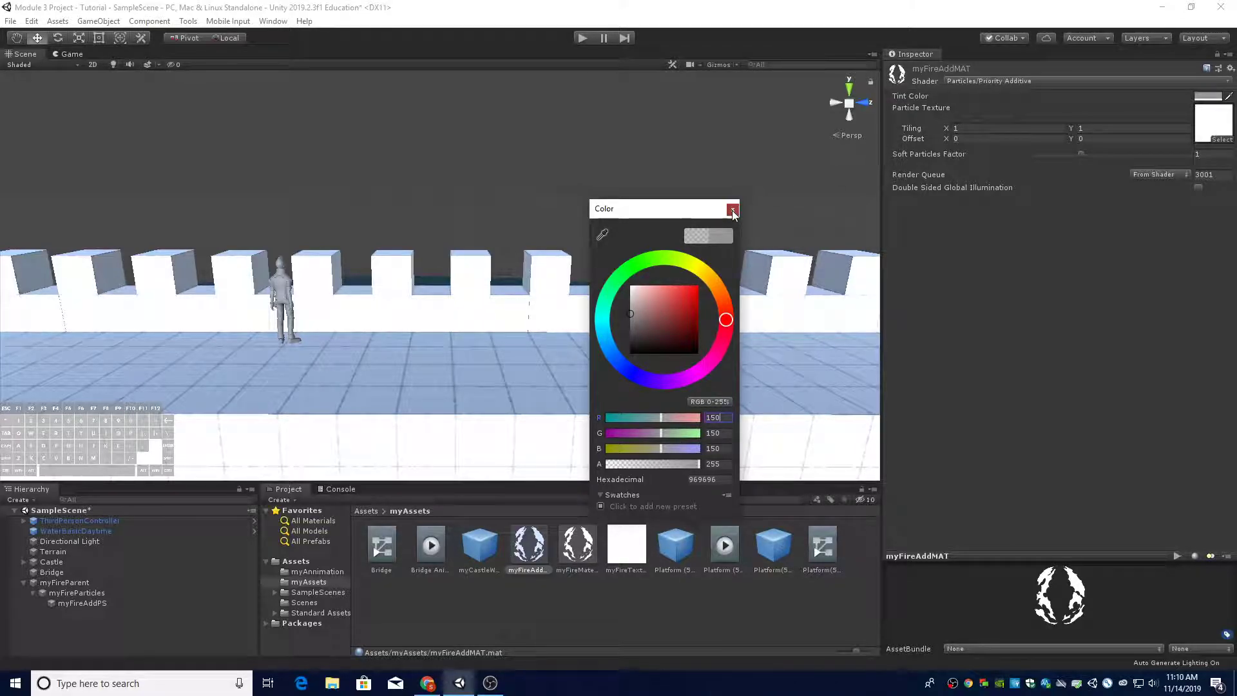
{"action": "left_click", "coordinate": [732, 210]}
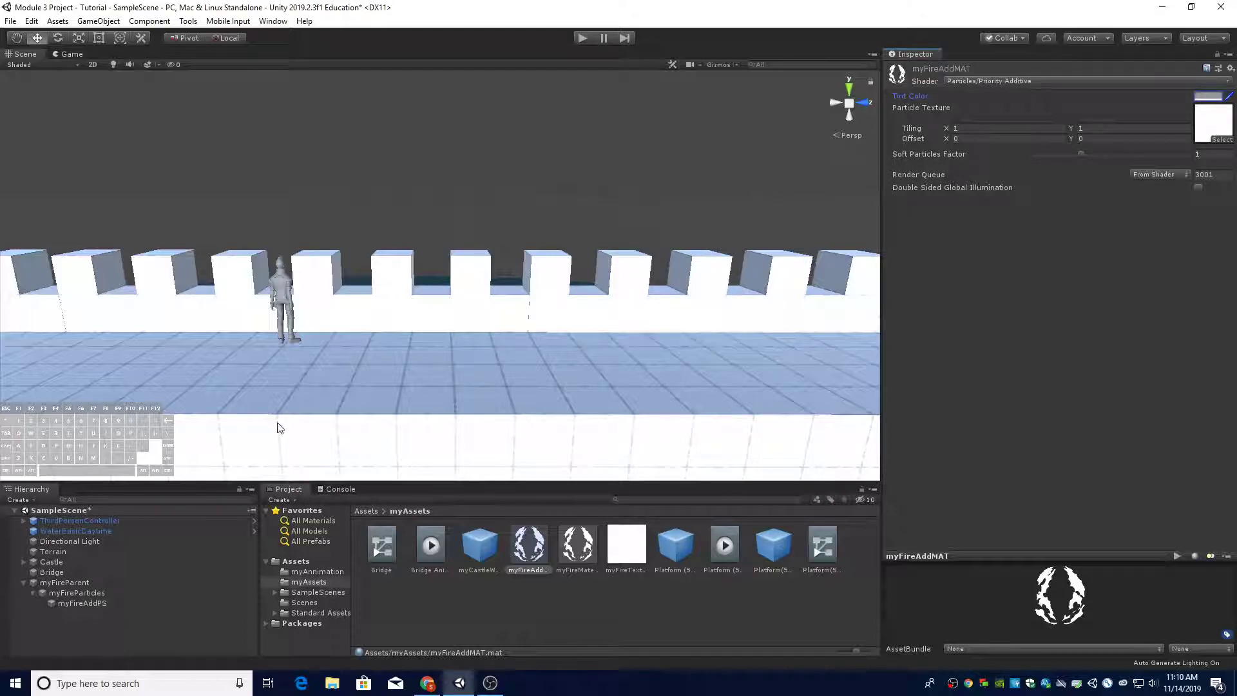
Assign myFireAddMAT as the Renderer material of the myFireAddPS particle system
{"action": "left_click", "coordinate": [84, 603]}
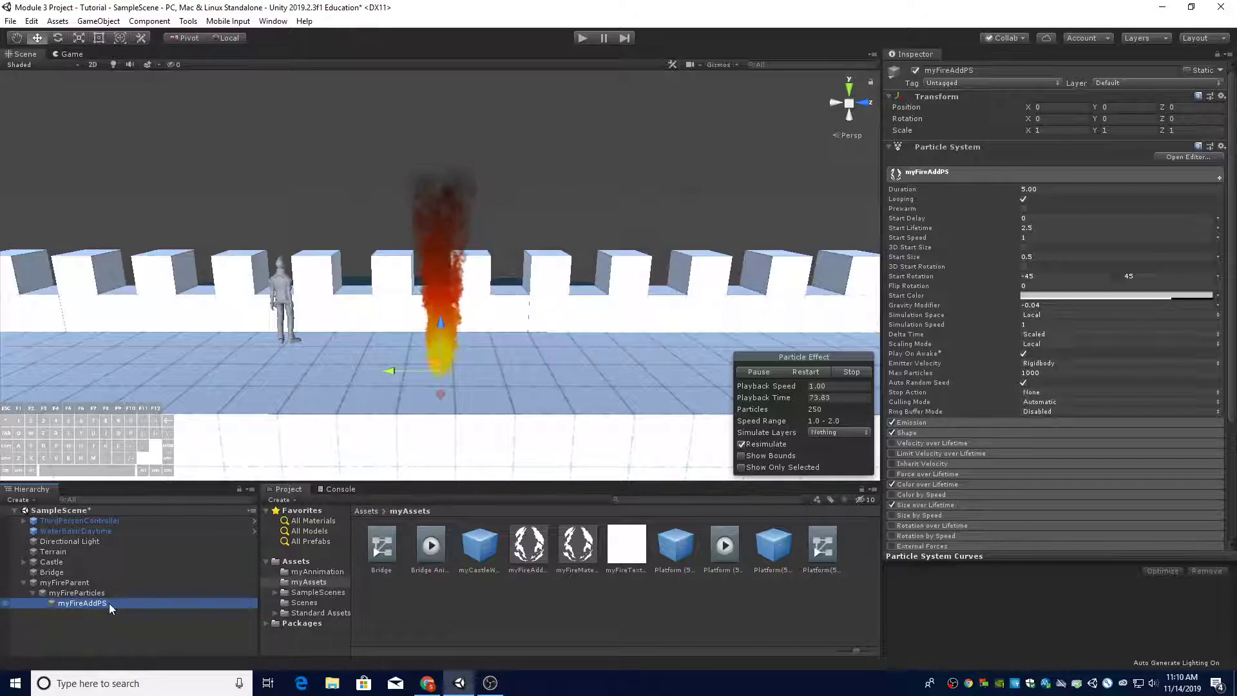
{"action": "key", "text": "F2"}
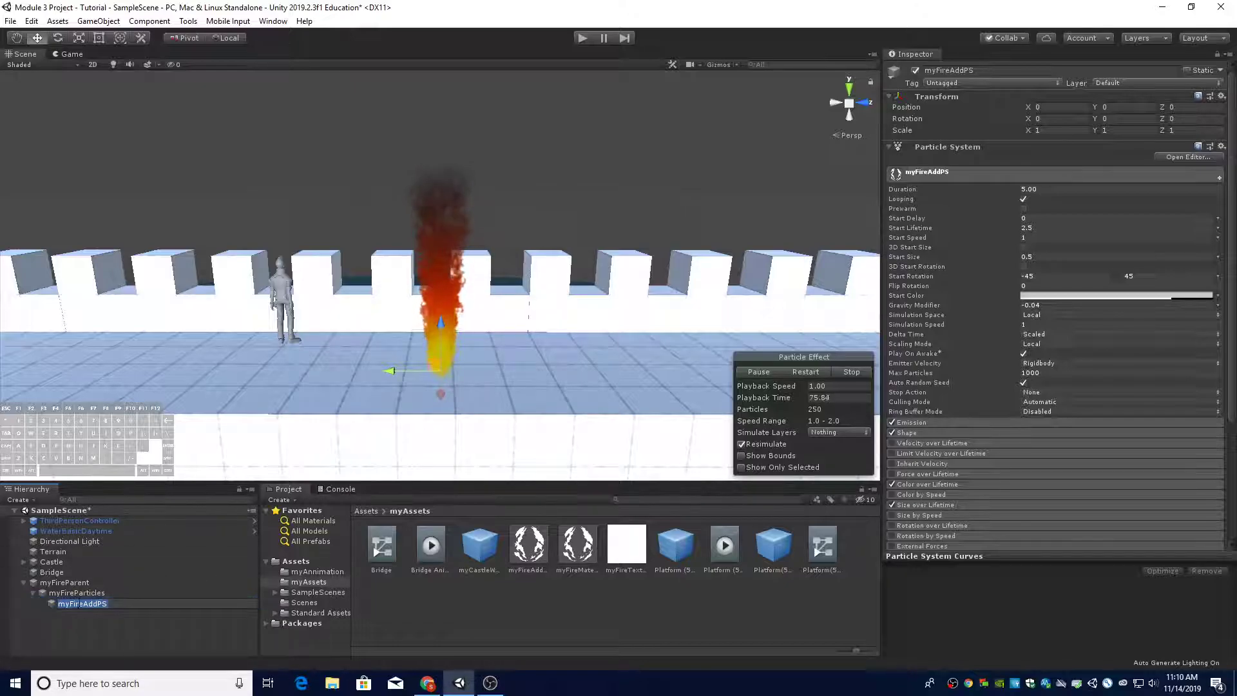
{"action": "left_click", "coordinate": [117, 613]}
{"action": "left_click", "coordinate": [115, 605]}
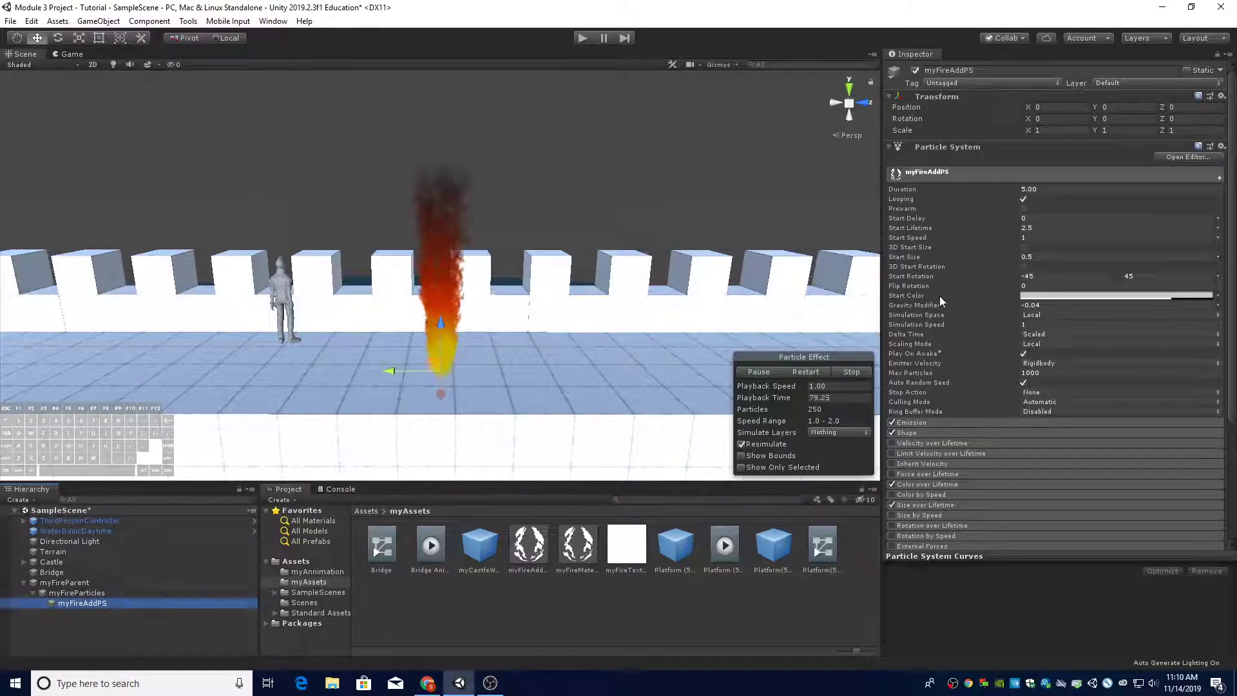
{"action": "left_click", "coordinate": [935, 175]}
{"action": "left_click", "coordinate": [924, 404]}
{"action": "scroll", "coordinate": [992, 400], "scroll_direction": "down", "scroll_amount": 3}
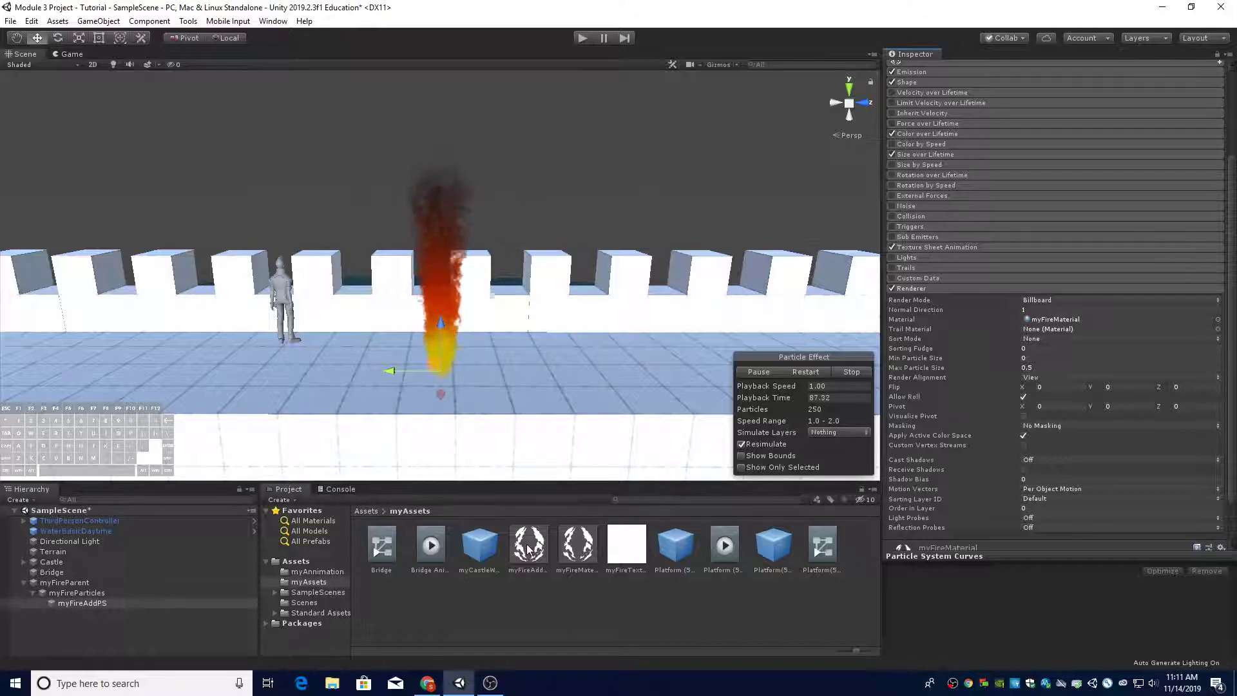
{"action": "left_click_drag", "start_coordinate": [1049, 334], "coordinate": [1059, 320]}
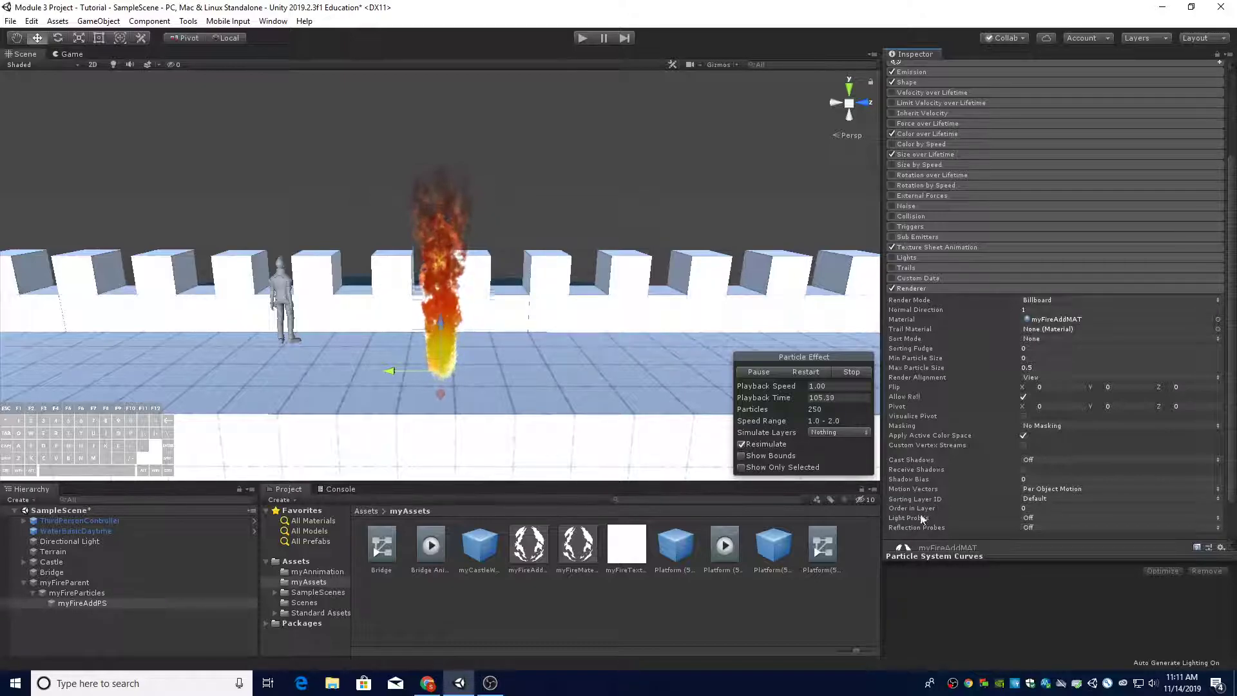
Set the Order in Layer of the myFireAddPS Renderer module to 1 and collapse that module
{"action": "left_click", "coordinate": [1031, 508]}
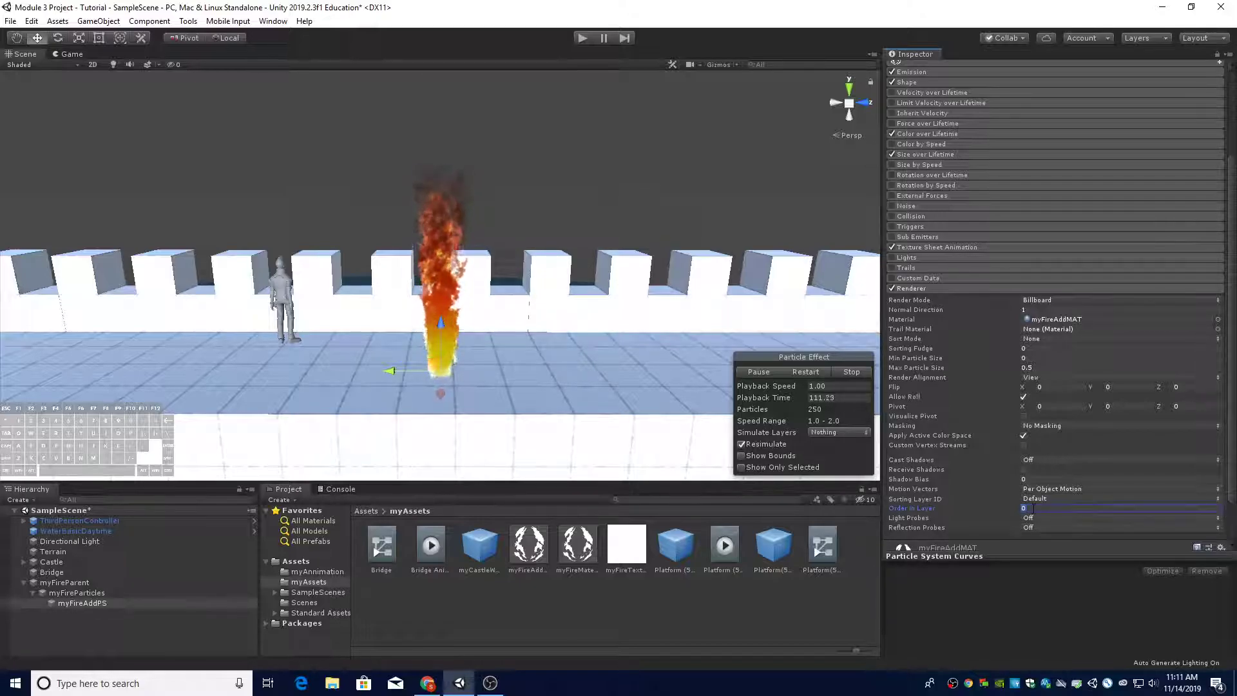
{"action": "type", "text": "1"}
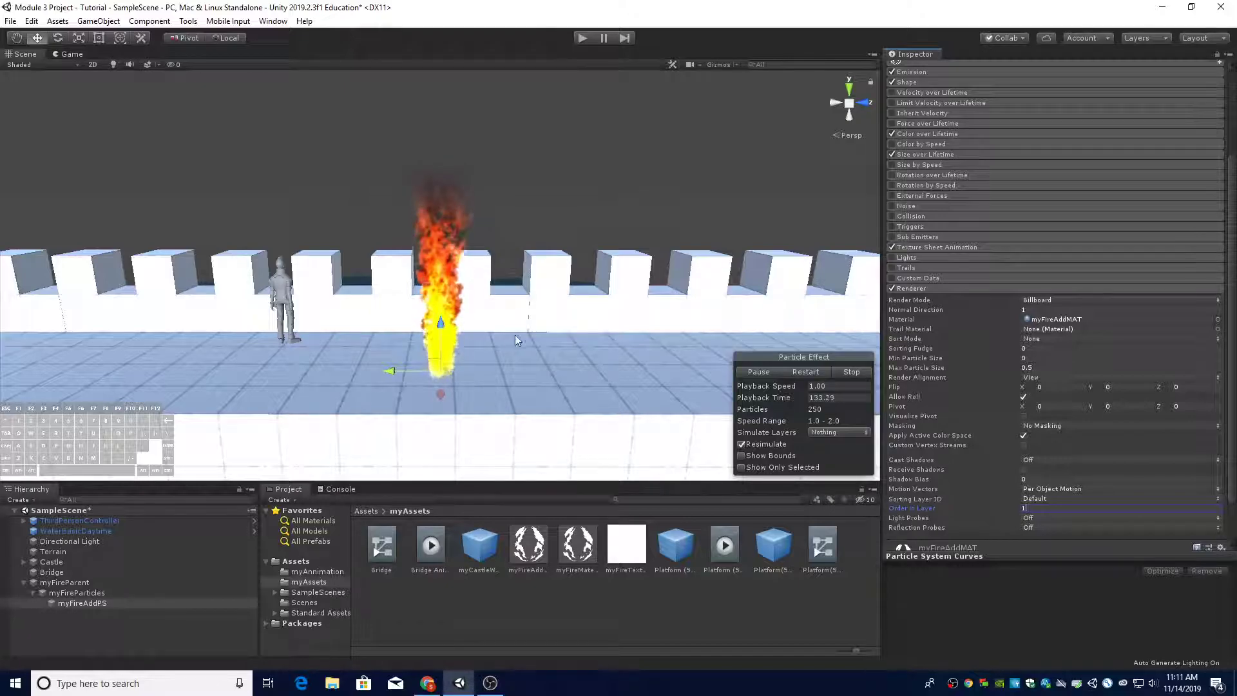
{"action": "left_click", "coordinate": [953, 290]}
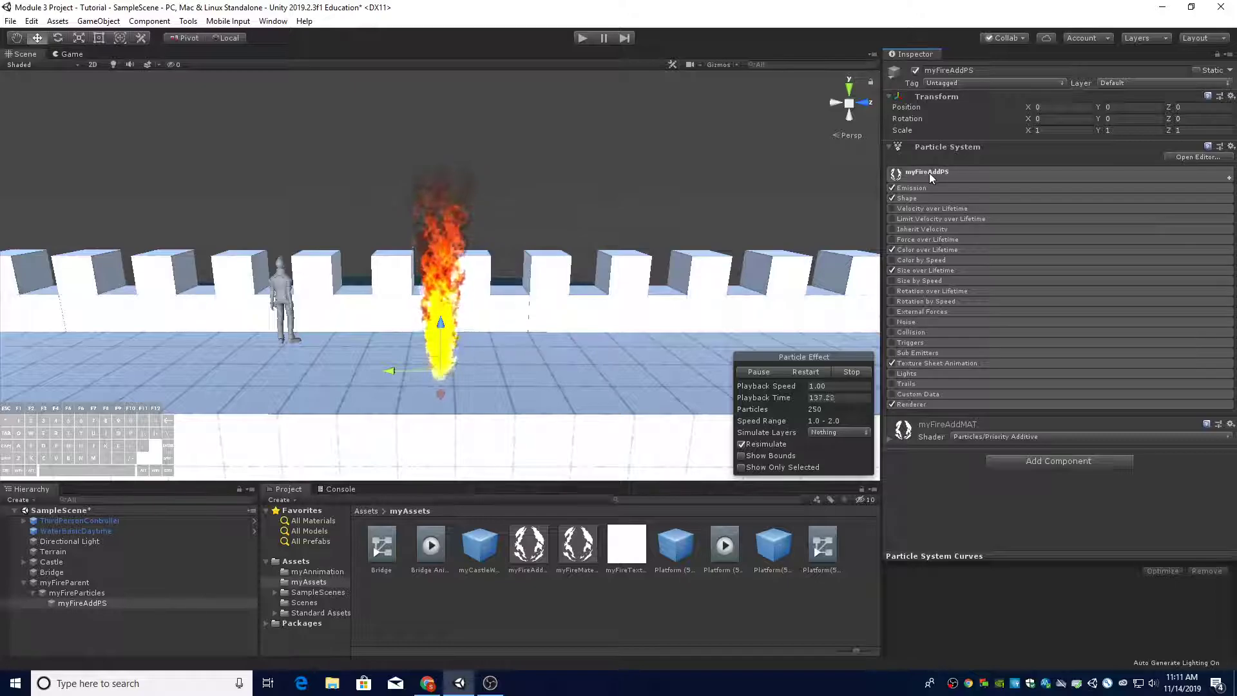
Set the Start Lifetime of the myFireAddPS particle system to 1
{"action": "left_click", "coordinate": [970, 175]}
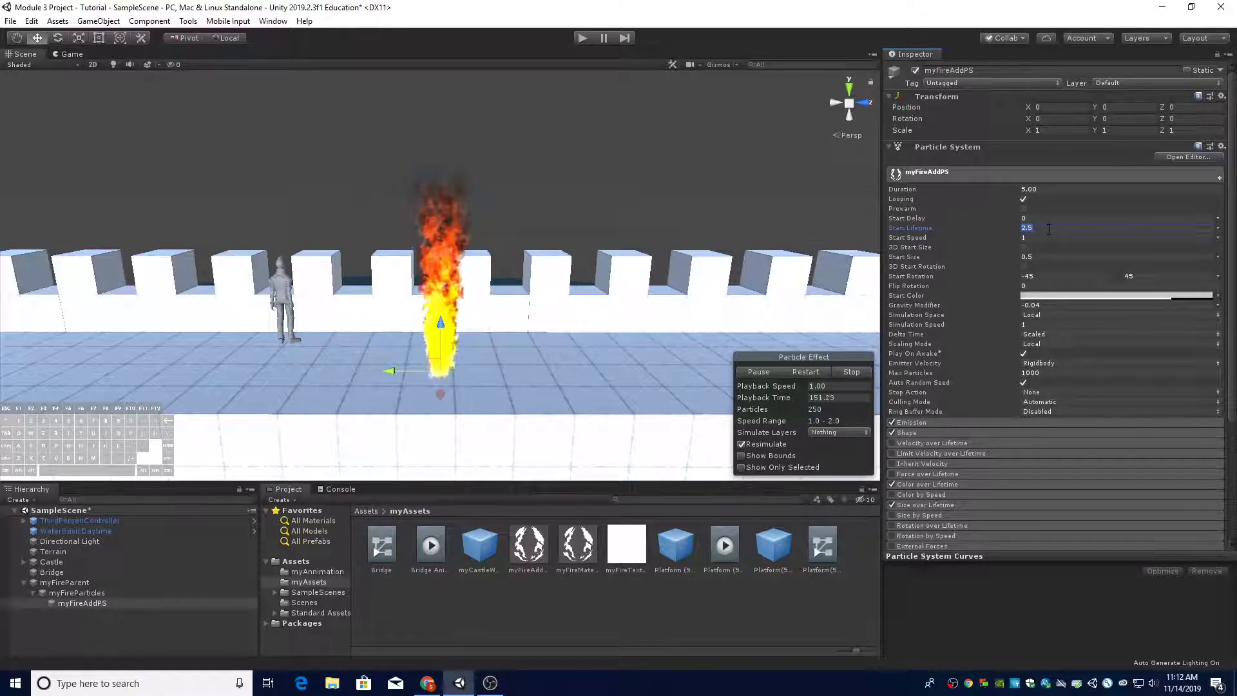
{"action": "type", "text": "1"}
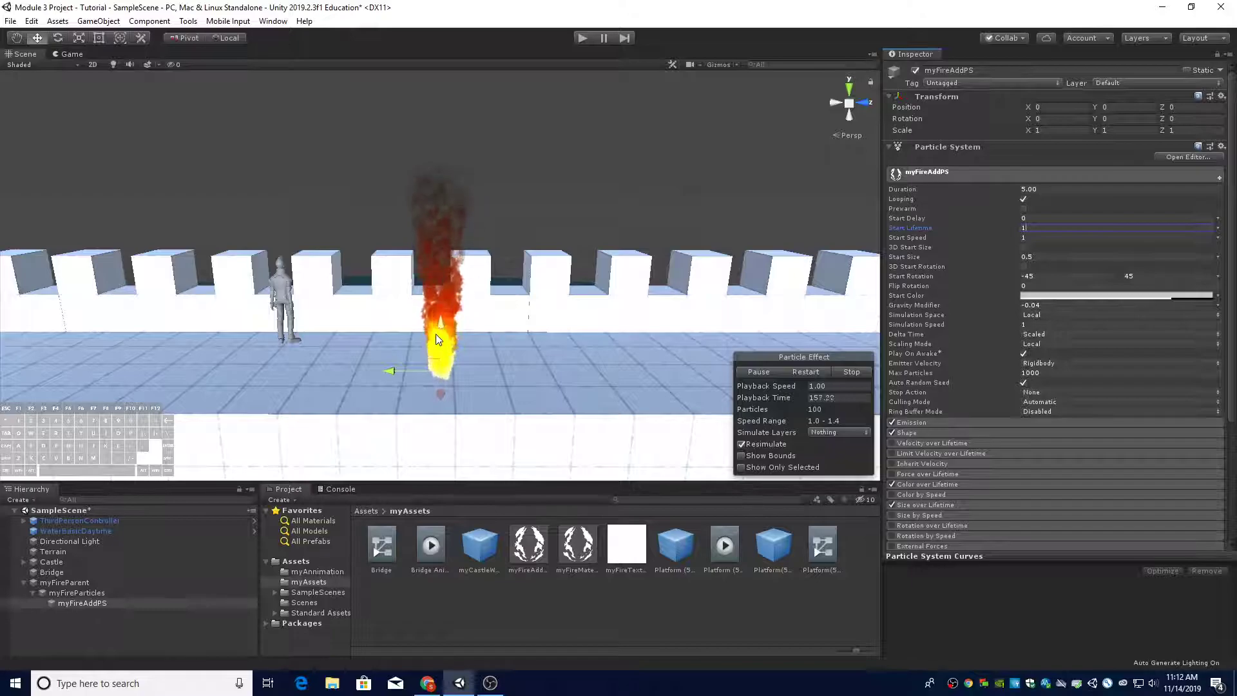
{"action": "scroll", "coordinate": [451, 361], "scroll_direction": "up", "scroll_amount": 2}
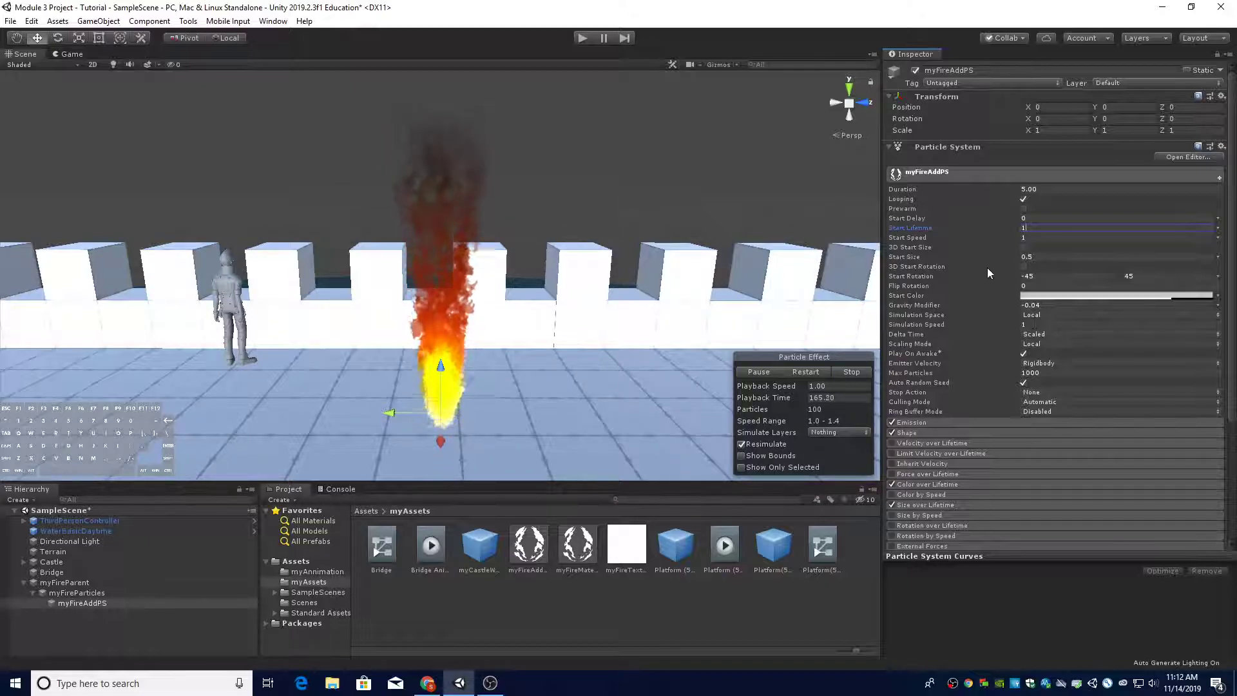
Try a Start Size of 2 and a Start Speed of 2 for myFireAddPS
{"action": "left_click", "coordinate": [1042, 256]}
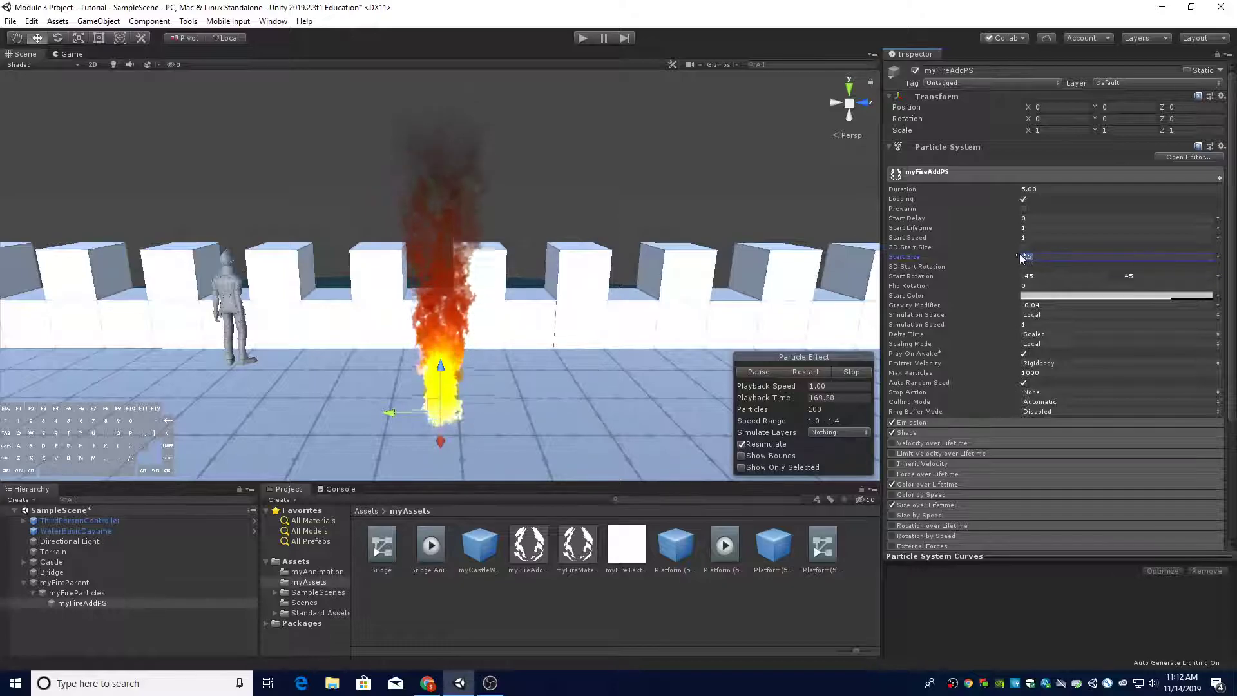
{"action": "type", "text": "2"}
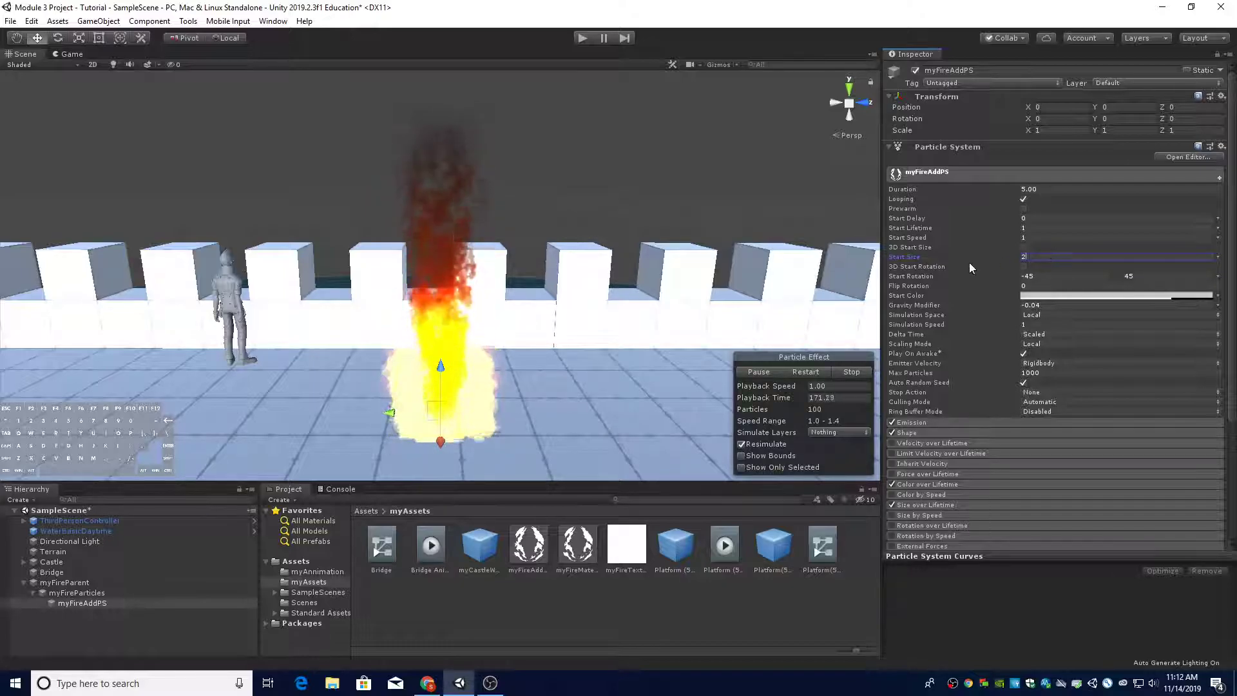
{"action": "key", "text": "shift+Tab"}
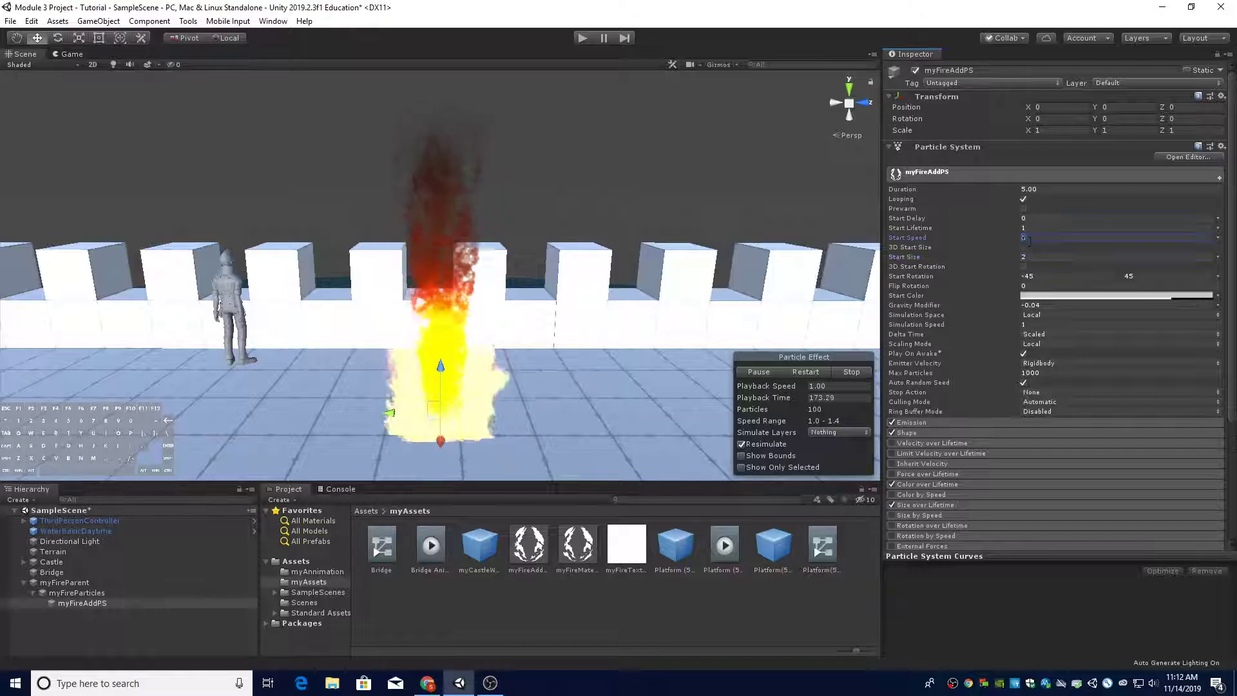
{"action": "type", "text": "2"}
Return myFireAddPS to Start Size 0.5, Start Speed 1 and Start Lifetime 2.5
{"action": "key", "text": "Tab"}
{"action": "type", "text": "0.5"}
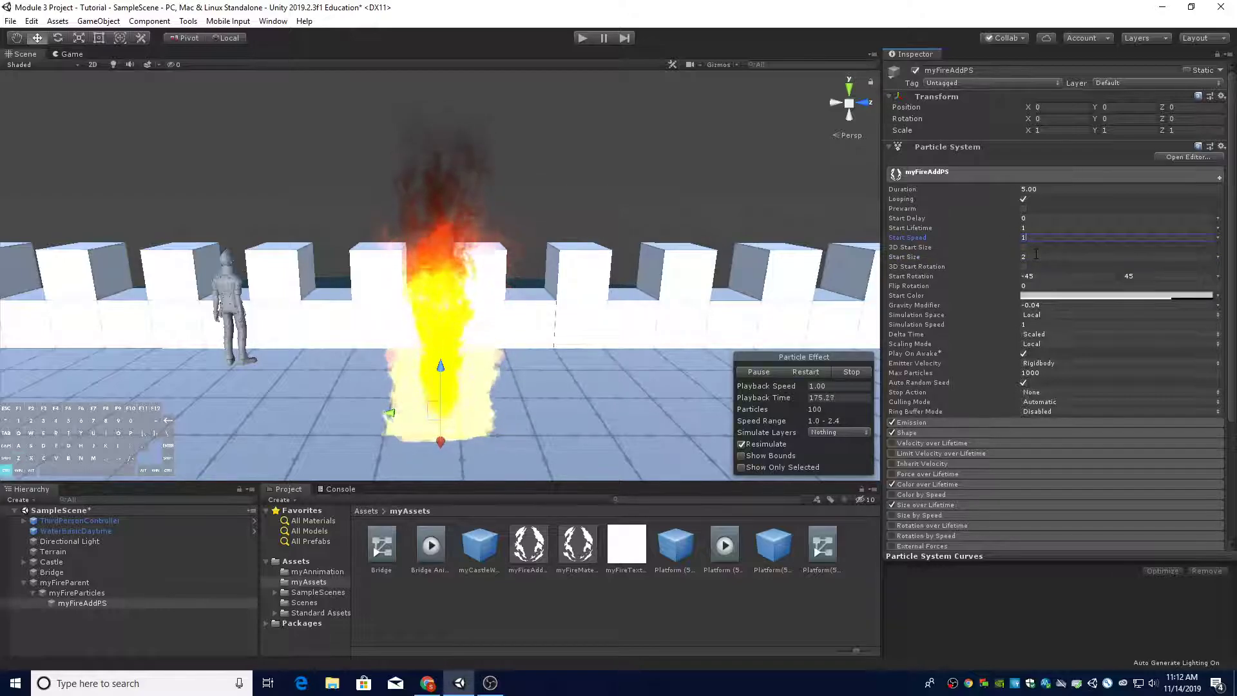
{"action": "key", "text": "shift+Tab"}
{"action": "type", "text": "1"}
{"action": "key", "text": "shift+Tab"}
{"action": "type", "text": "2.5"}
{"action": "key", "text": "Tab"}
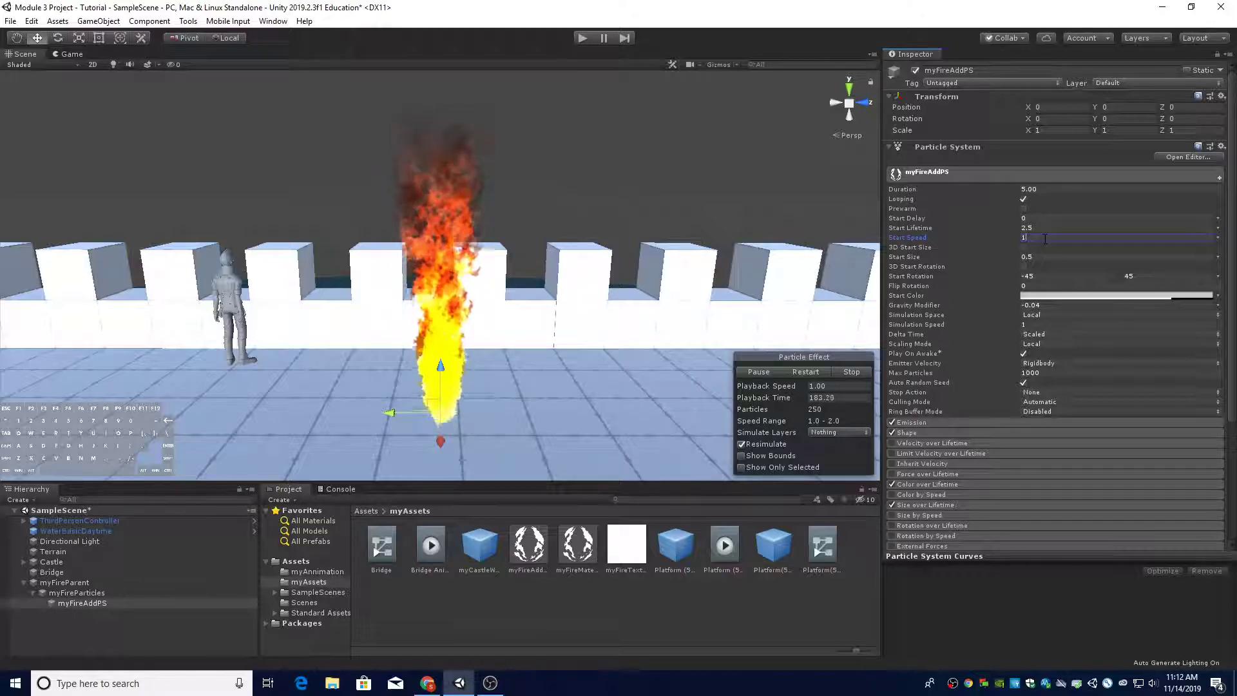
Set the Start Speed of myFireAddPS to 2 and its Start Lifetime to 1
{"action": "key", "text": "BackSpace"}
{"action": "type", "text": "2"}
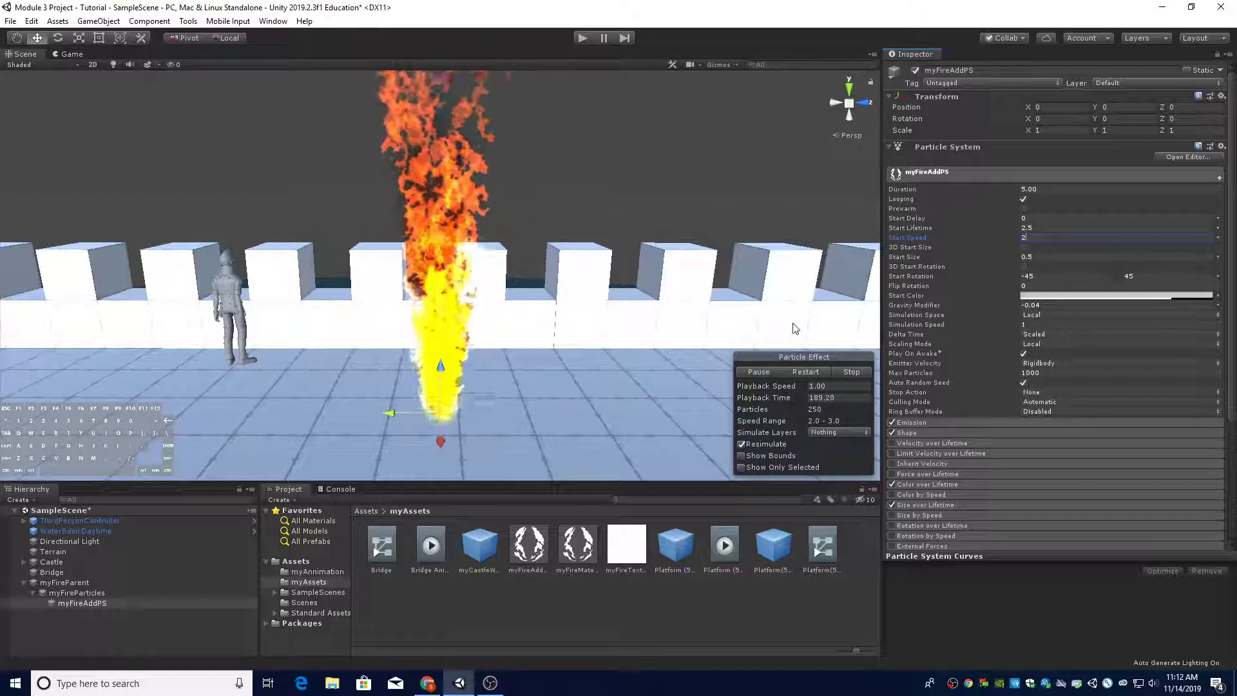
{"action": "left_click", "coordinate": [1032, 227]}
{"action": "type", "text": "1"}
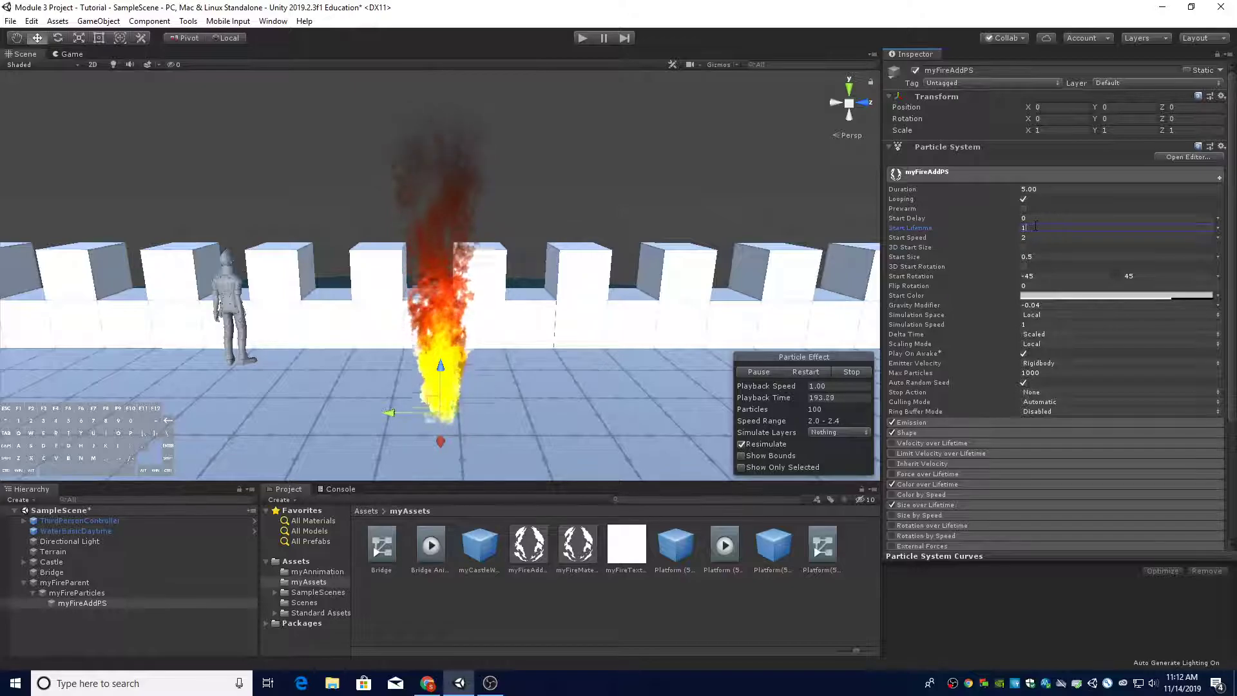
Set the Start Size of the myFireAddPS particles to 0.4
{"action": "left_click", "coordinate": [1035, 237]}
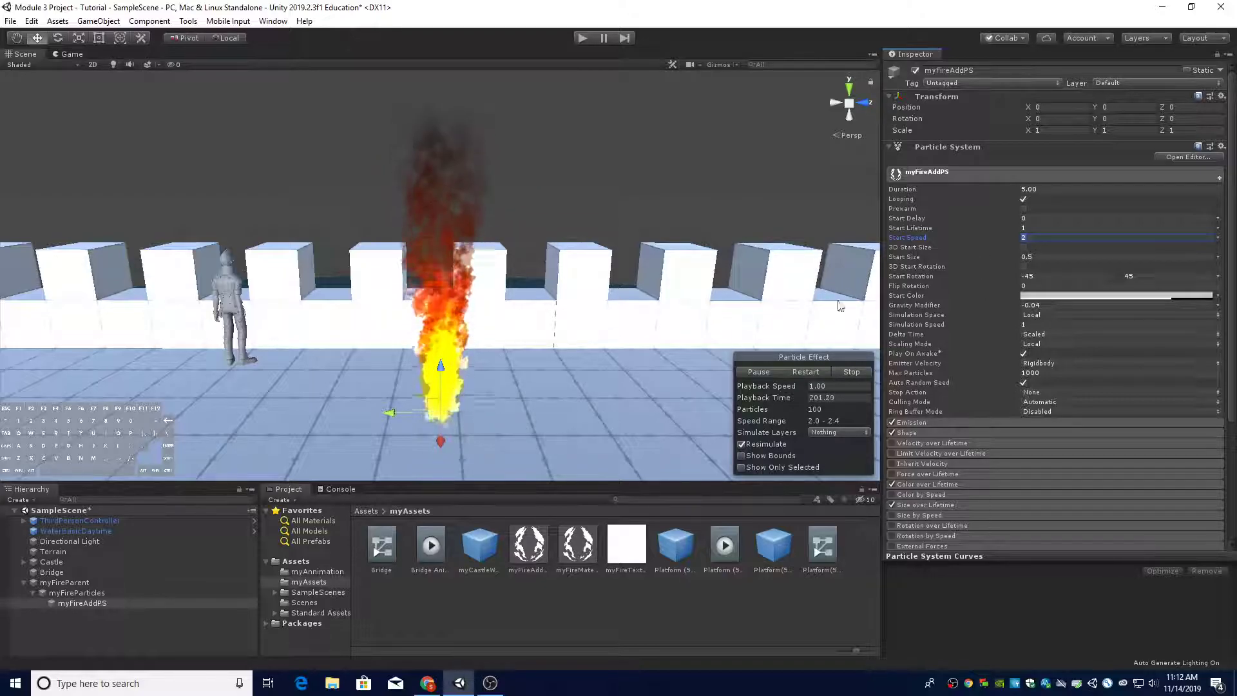
{"action": "left_click", "coordinate": [1038, 255]}
{"action": "type", "text": "0.4"}
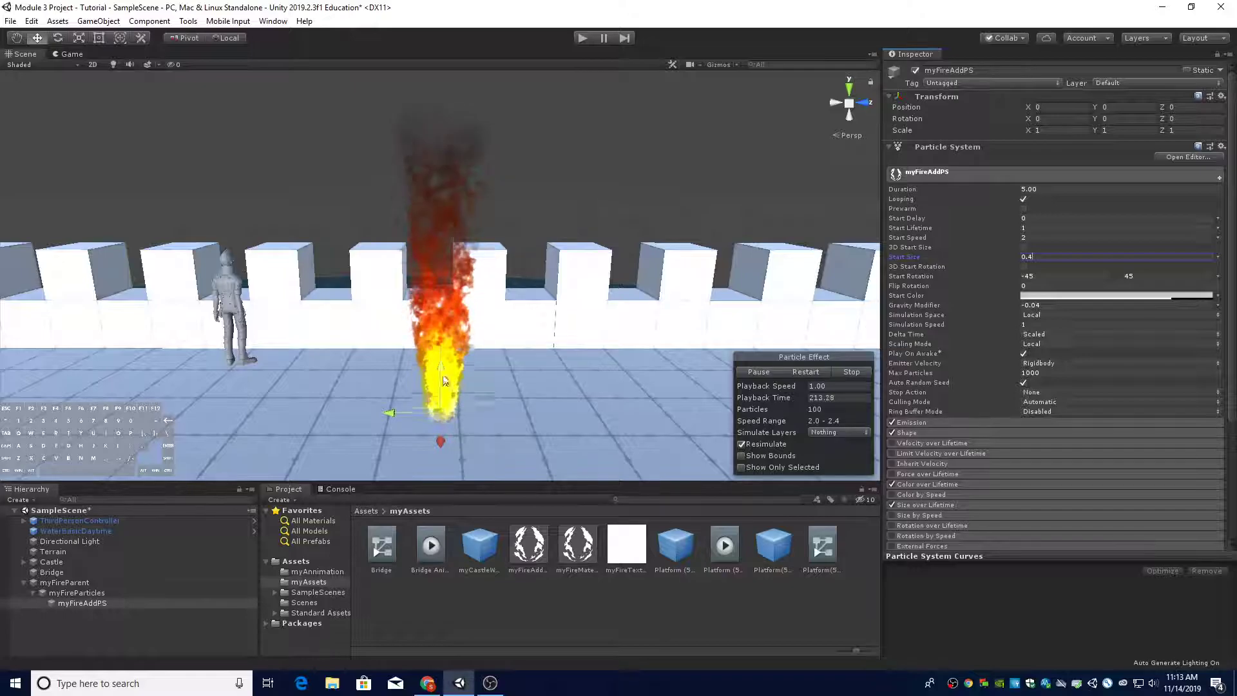
Set the alpha key at 25% in the Color over Lifetime gradient of myFireAddPS to 200
{"action": "left_click", "coordinate": [936, 172]}
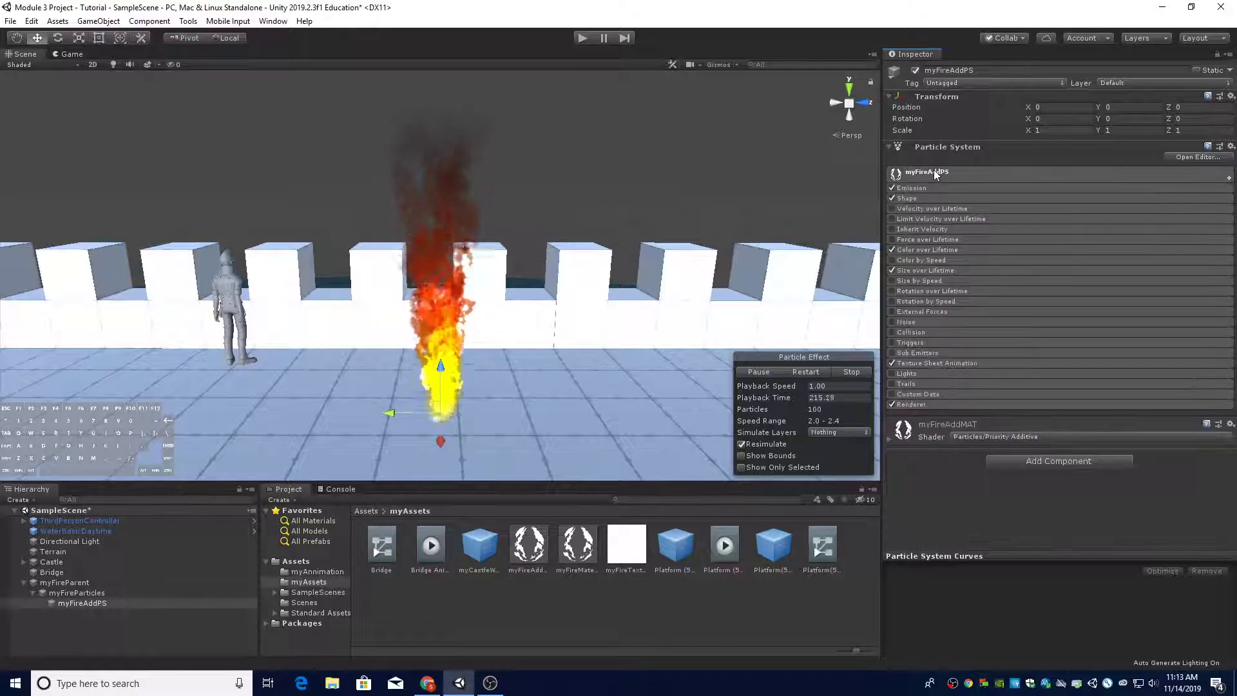
{"action": "left_click", "coordinate": [918, 250]}
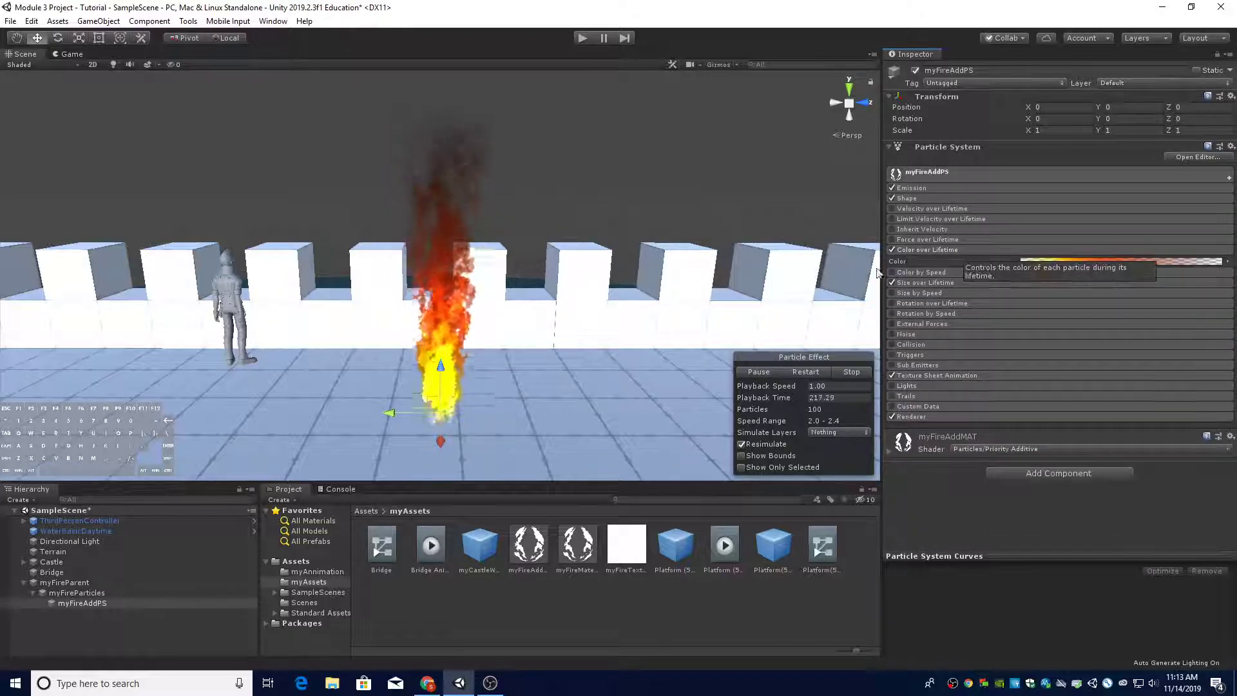
{"action": "left_click", "coordinate": [1049, 262]}
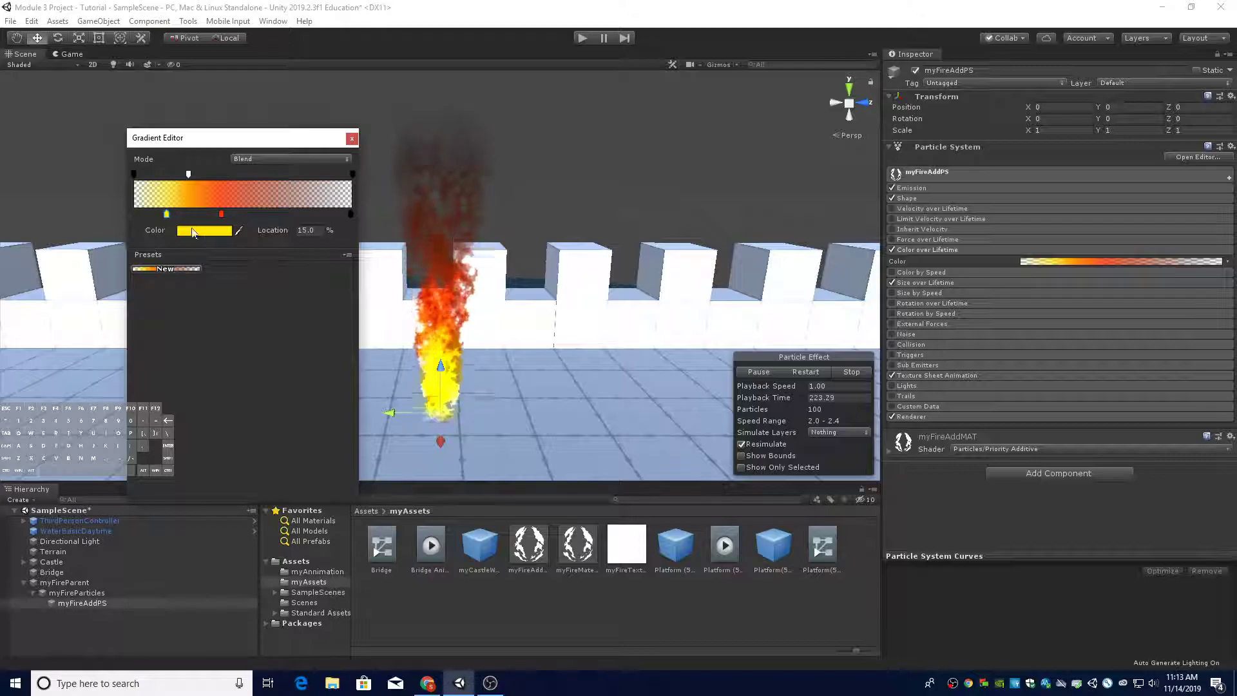
{"action": "left_click", "coordinate": [189, 174]}
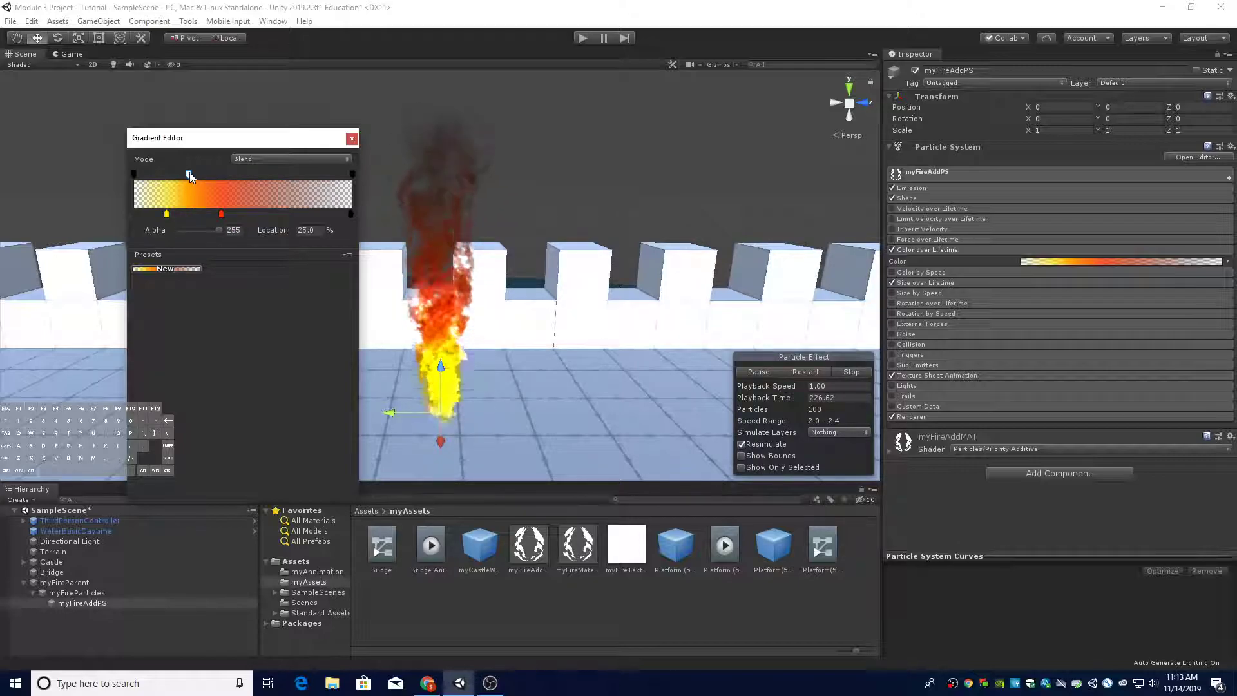
{"action": "left_click", "coordinate": [234, 230]}
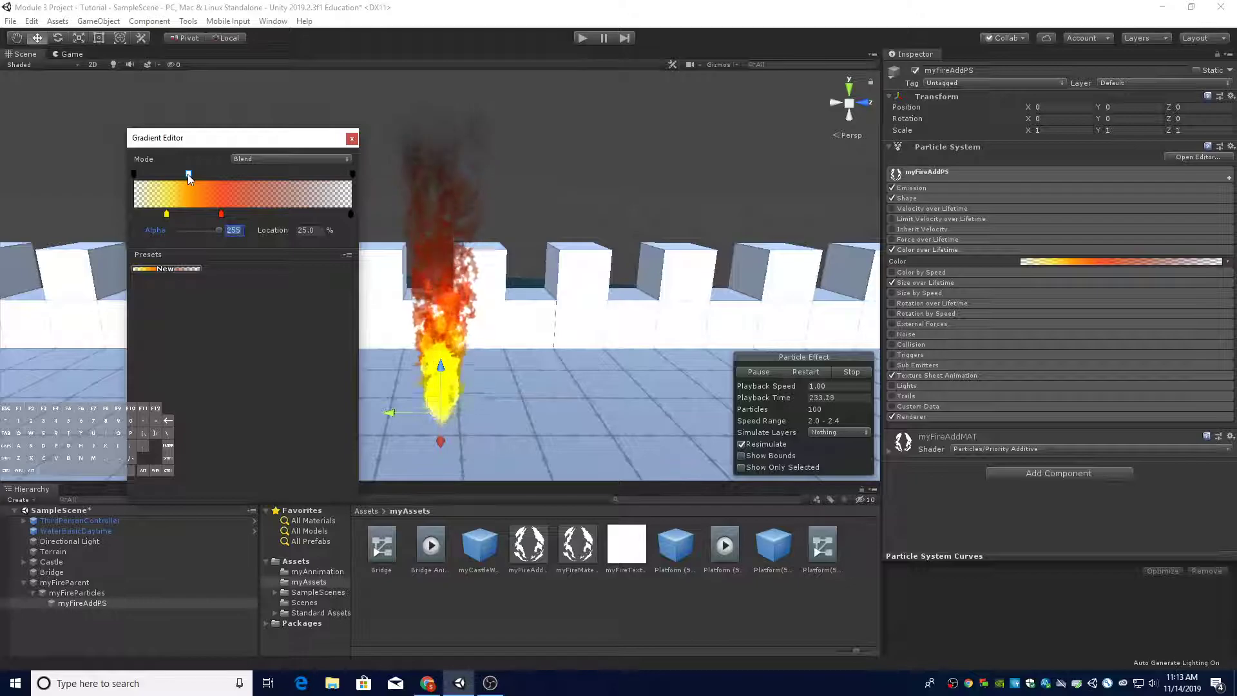
{"action": "type", "text": "200"}
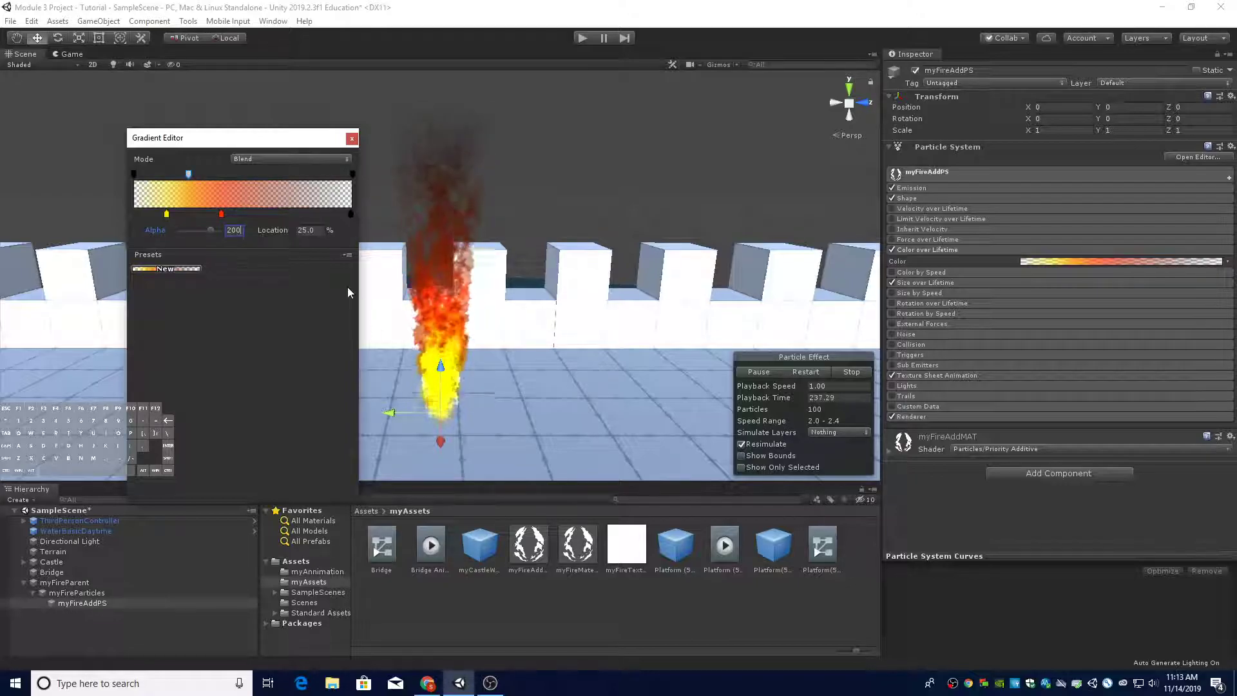
Change the gradient's yellow color key at 15% to RGB 200, 200, 100
{"action": "left_click", "coordinate": [167, 214]}
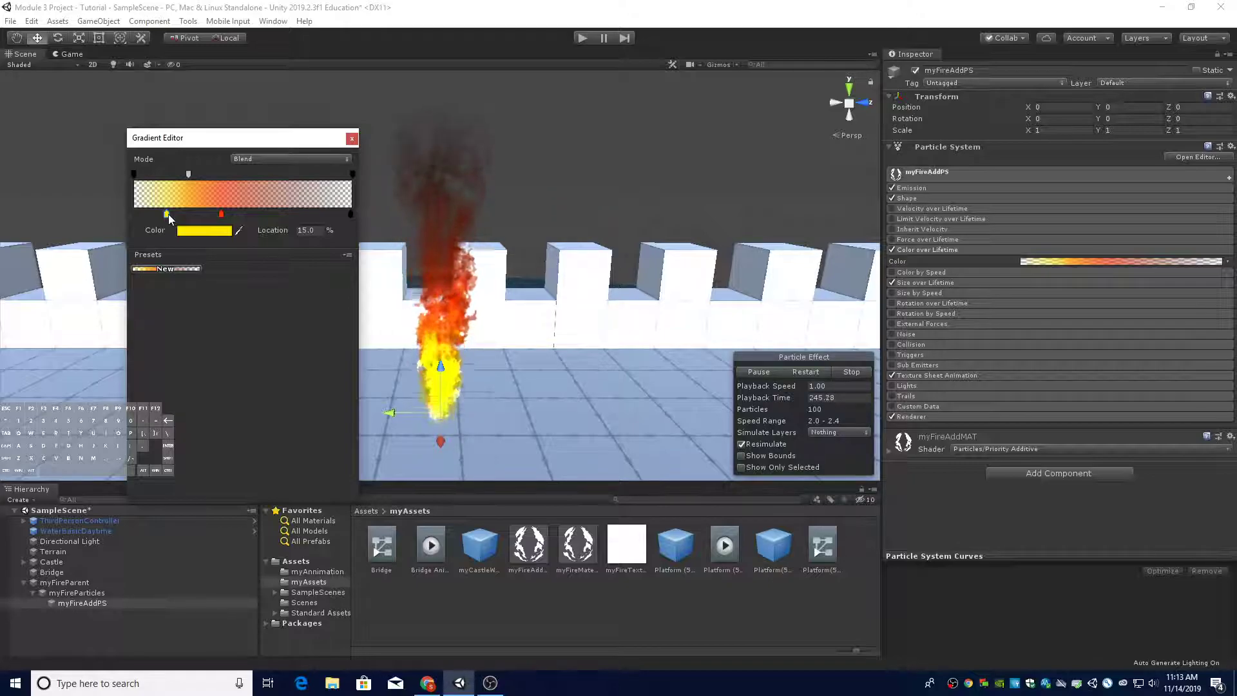
{"action": "left_click", "coordinate": [206, 229]}
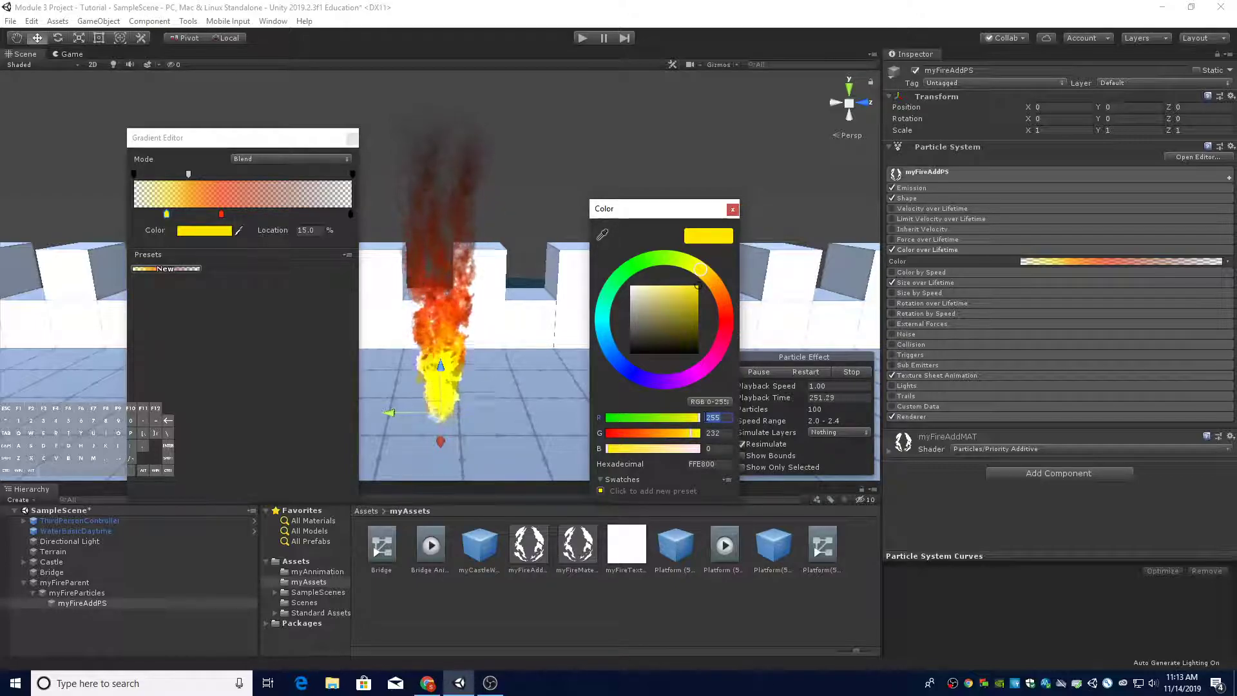
{"action": "type", "text": "200"}
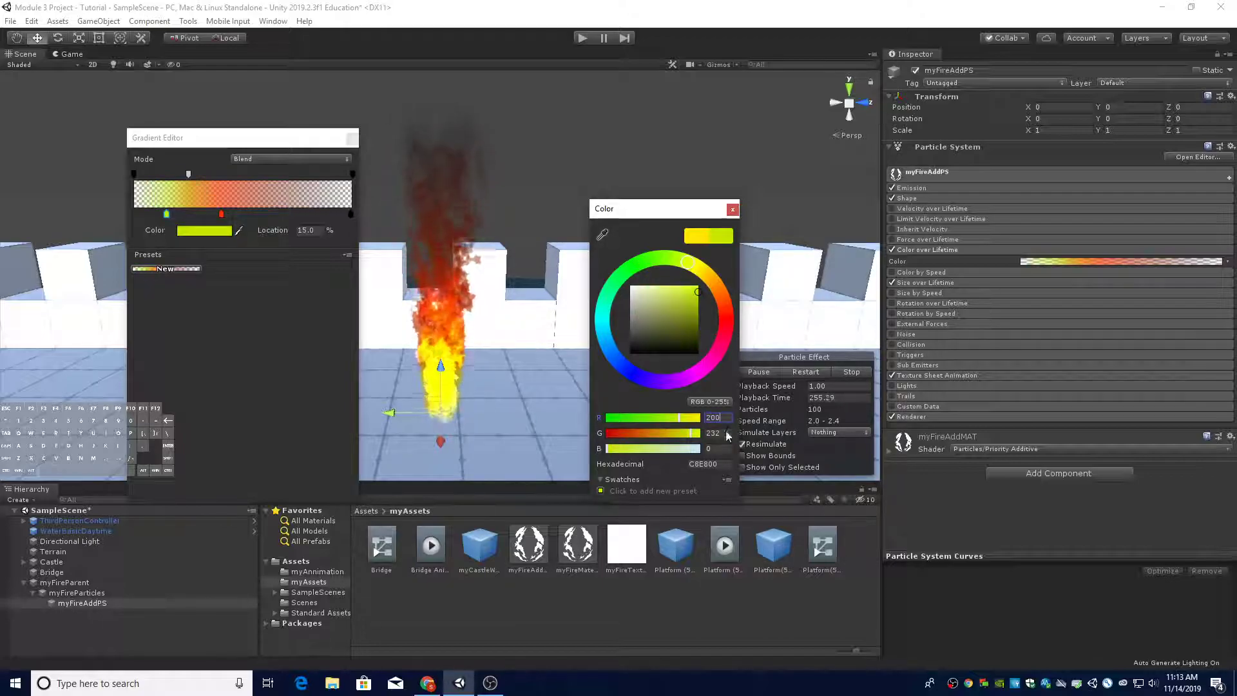
{"action": "type", "text": "200"}
{"action": "type", "text": "100"}
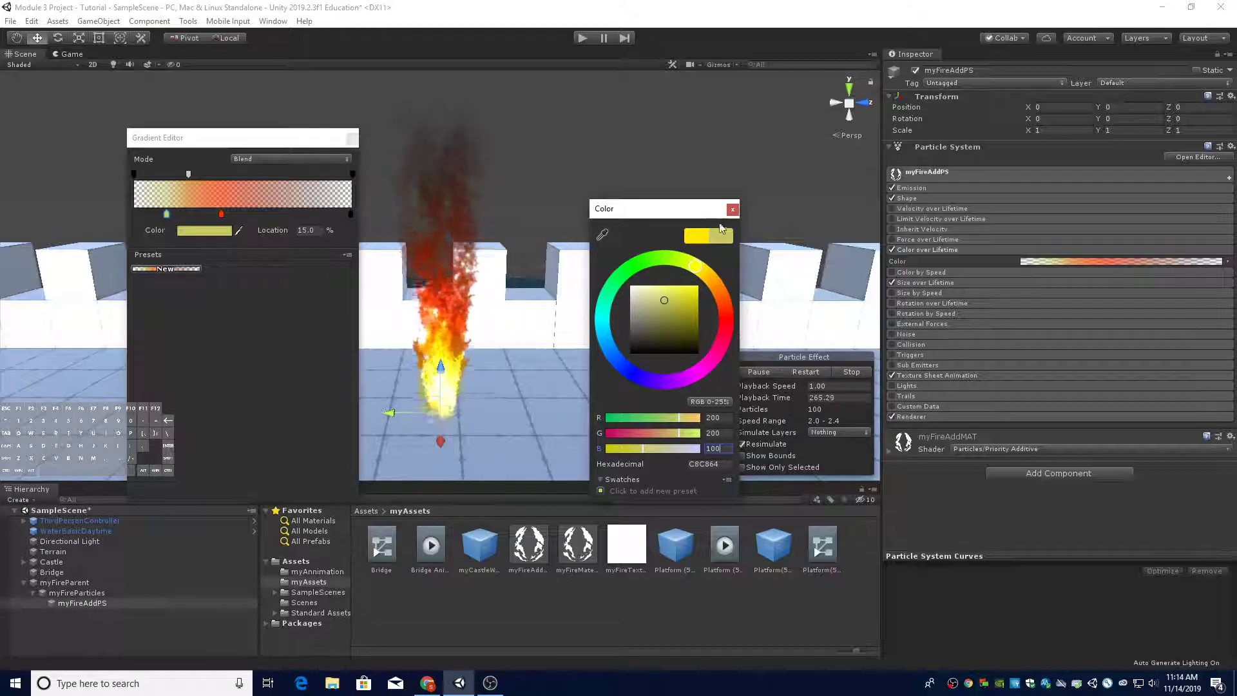
{"action": "left_click", "coordinate": [733, 210]}
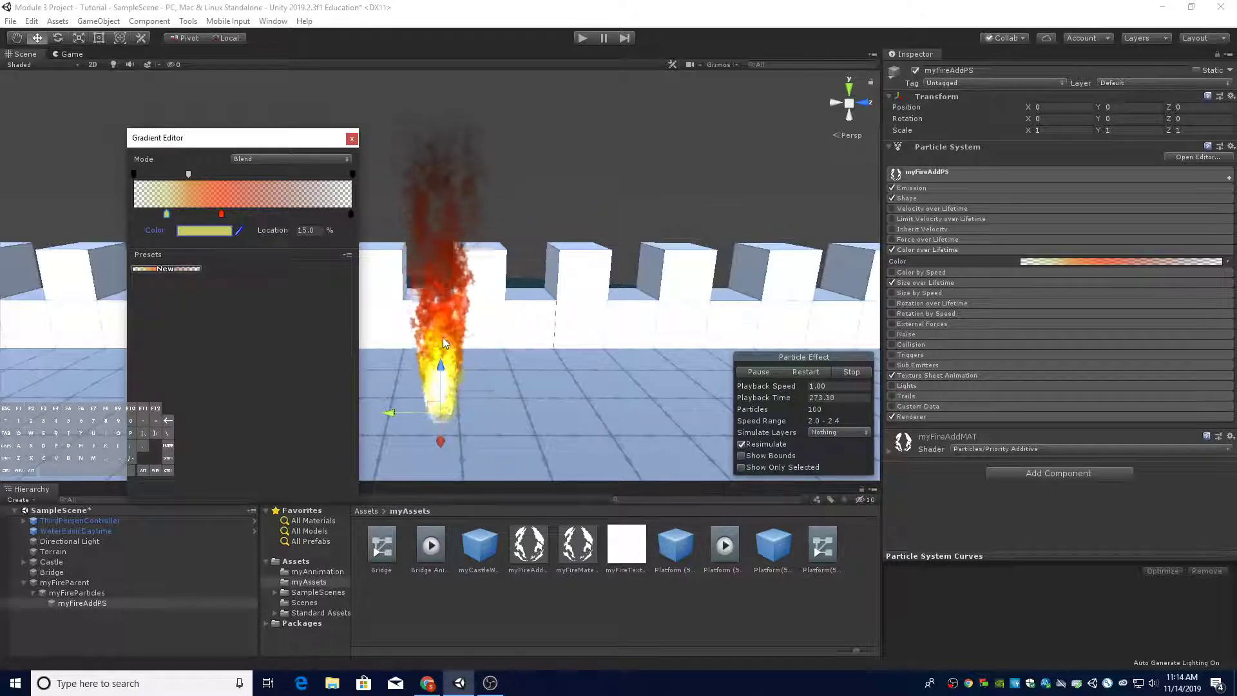
Move the gradient's final black color key to 100%, change it to RGB 255, 0, 0, and close the gradient editor
{"action": "left_click", "coordinate": [350, 214]}
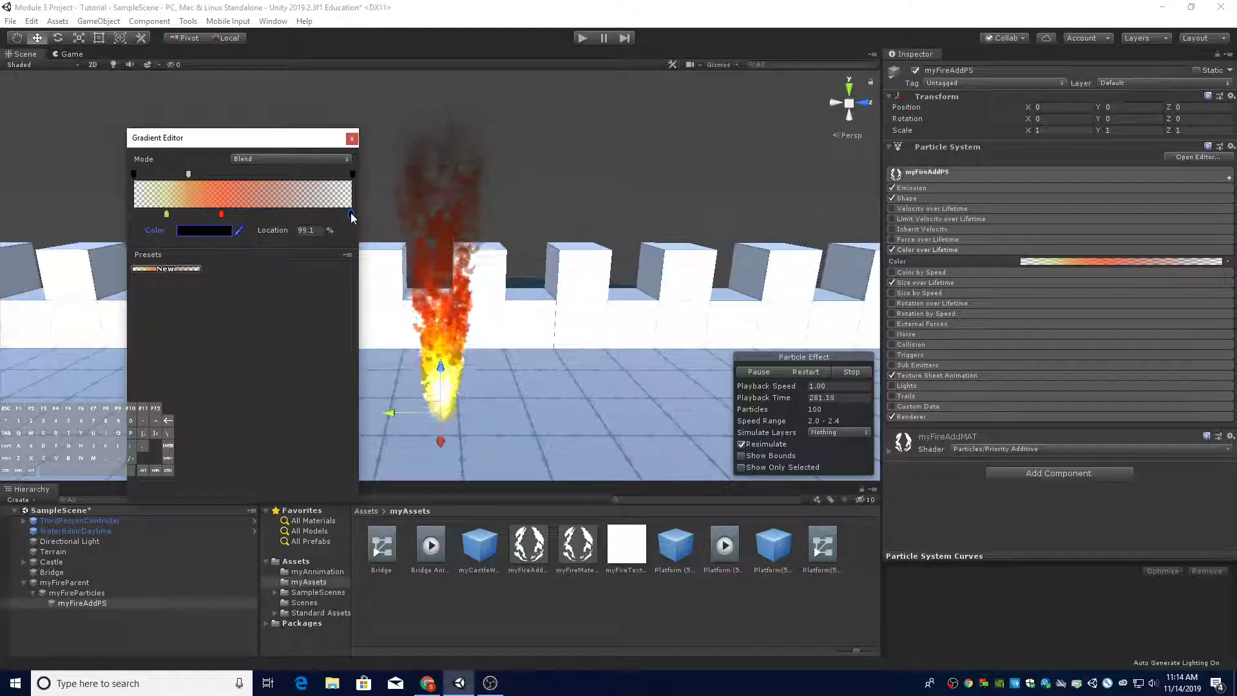
{"action": "double_click", "coordinate": [351, 213]}
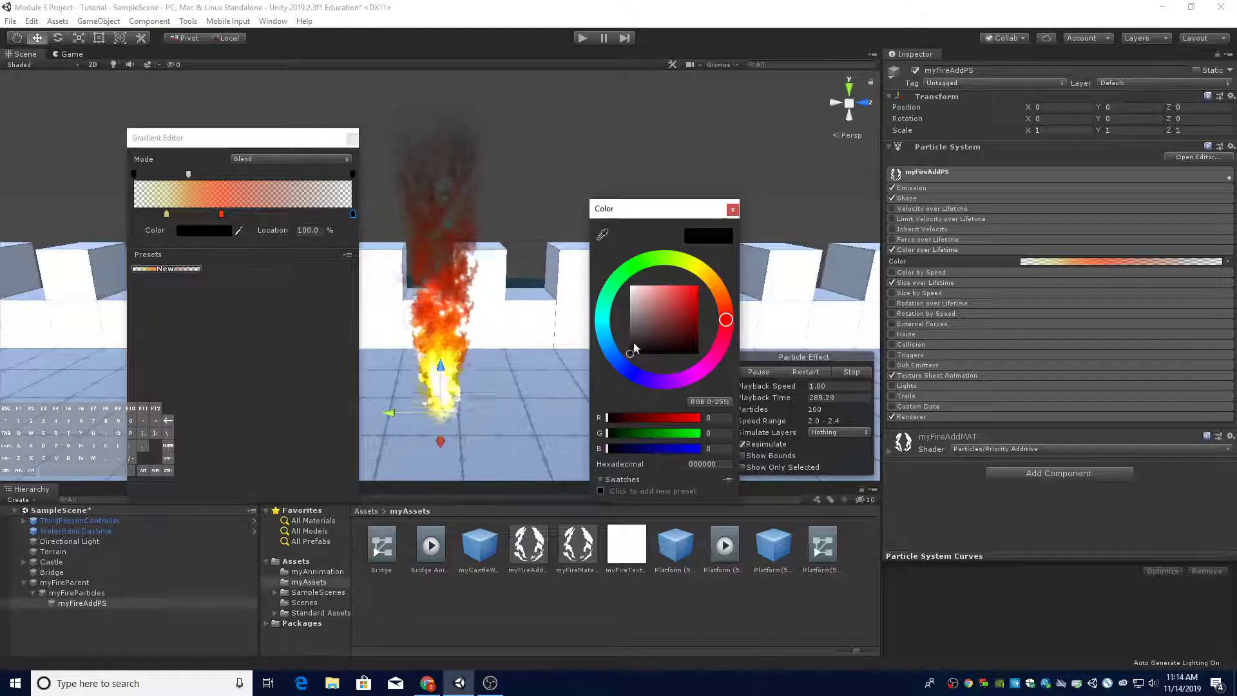
{"action": "left_click", "coordinate": [716, 417]}
{"action": "type", "text": "255"}
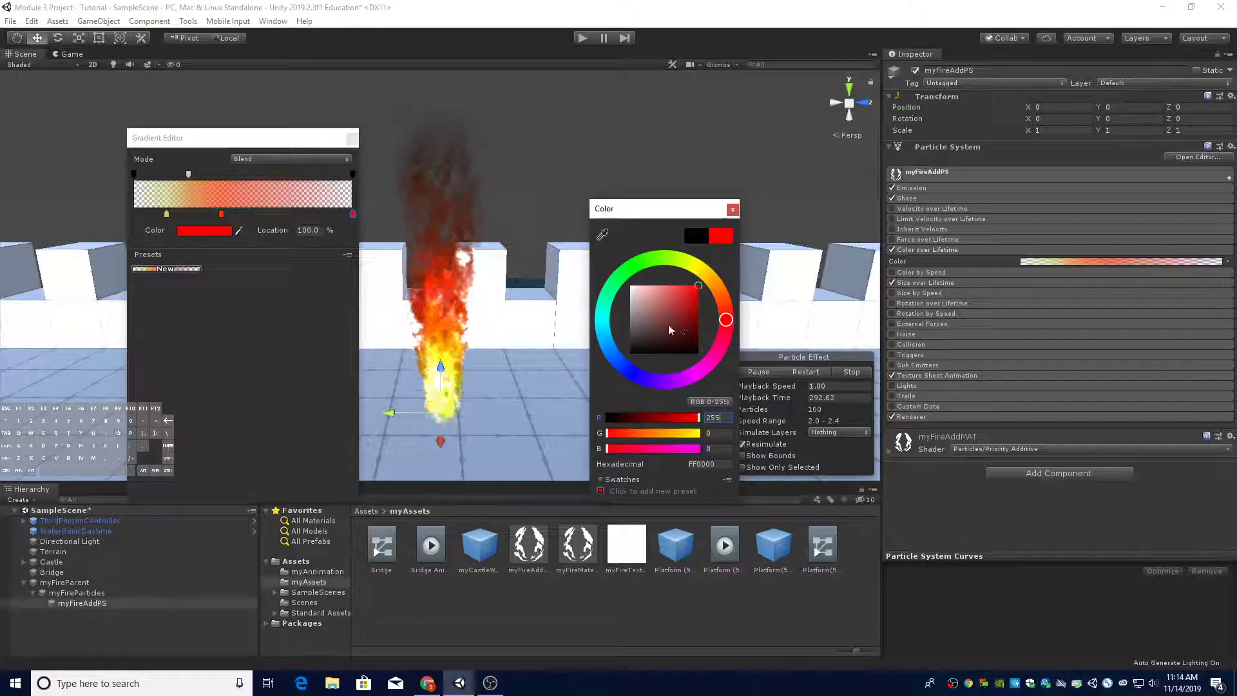
{"action": "left_click", "coordinate": [698, 284]}
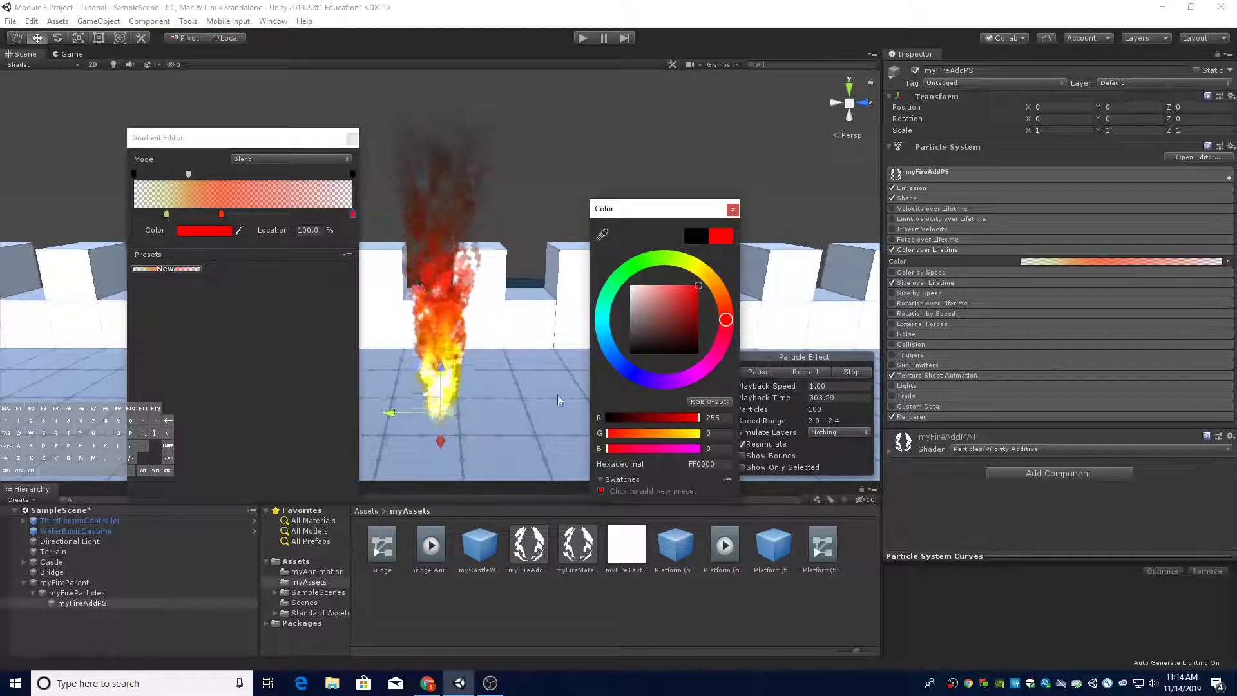
{"action": "left_click", "coordinate": [733, 211]}
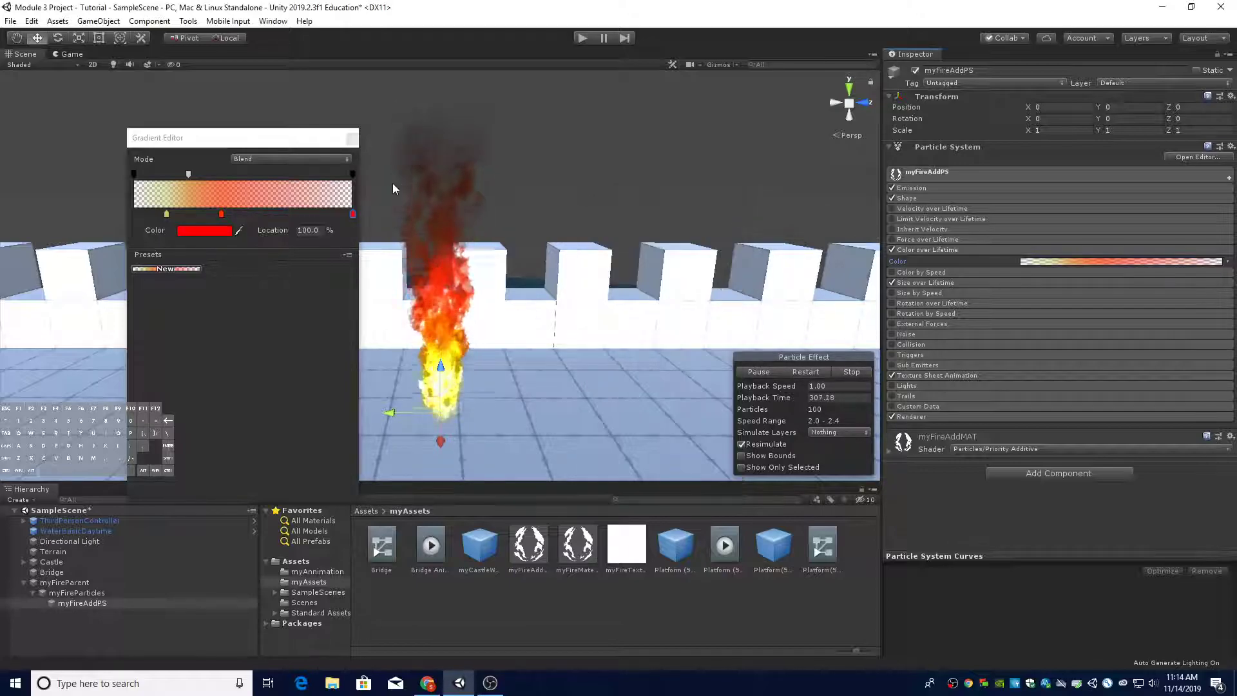
{"action": "left_click", "coordinate": [352, 138]}
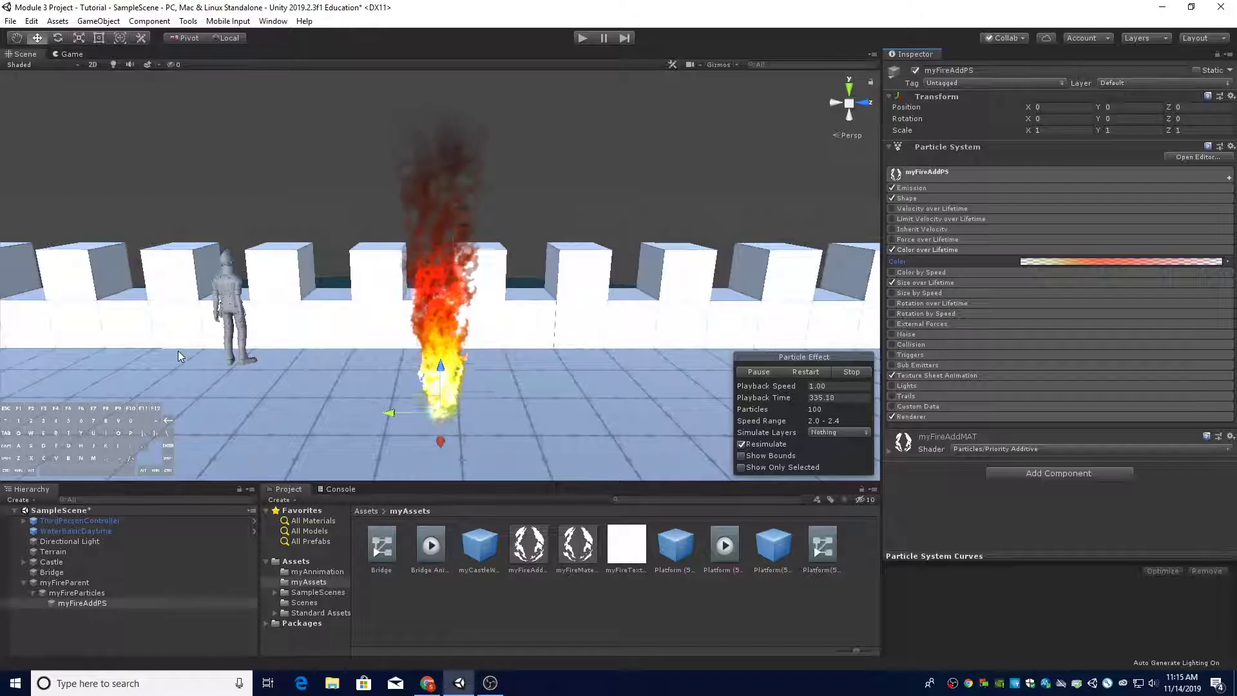
Duplicate the myFireAddPS particle system under myFireParticles and rename the copy as myFireGlowPS
{"action": "left_click", "coordinate": [125, 608]}
{"action": "left_click", "coordinate": [125, 603]}
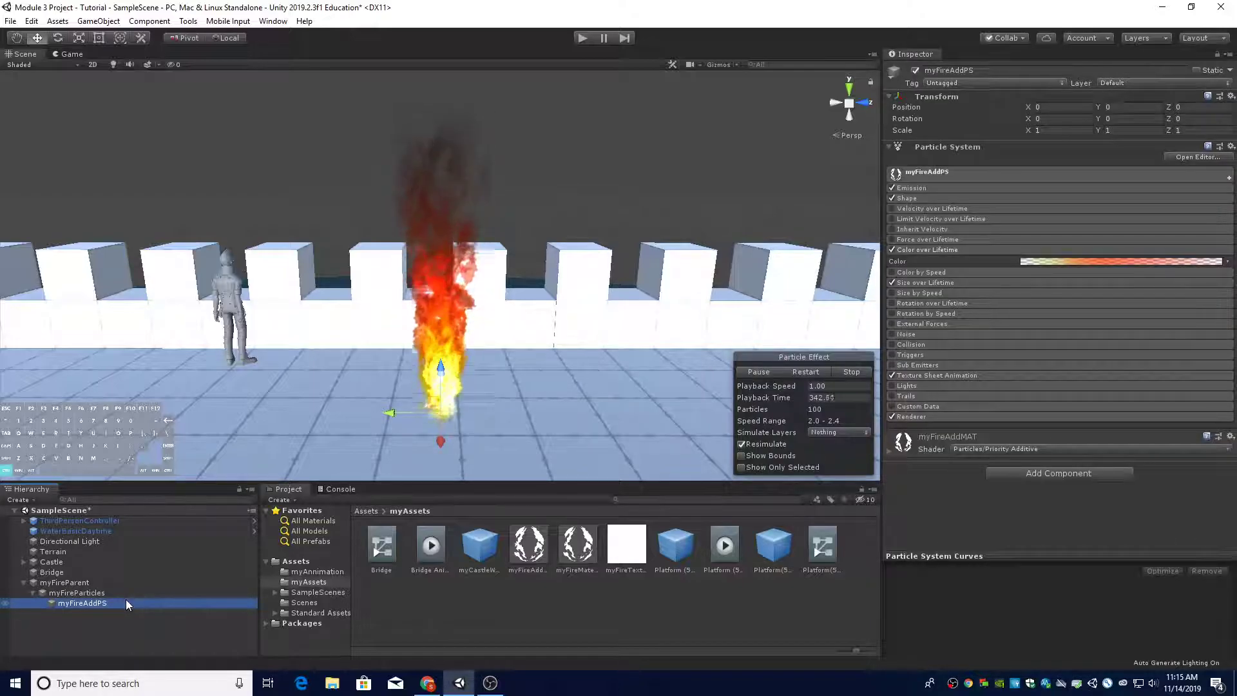
{"action": "key", "text": "ctrl+d"}
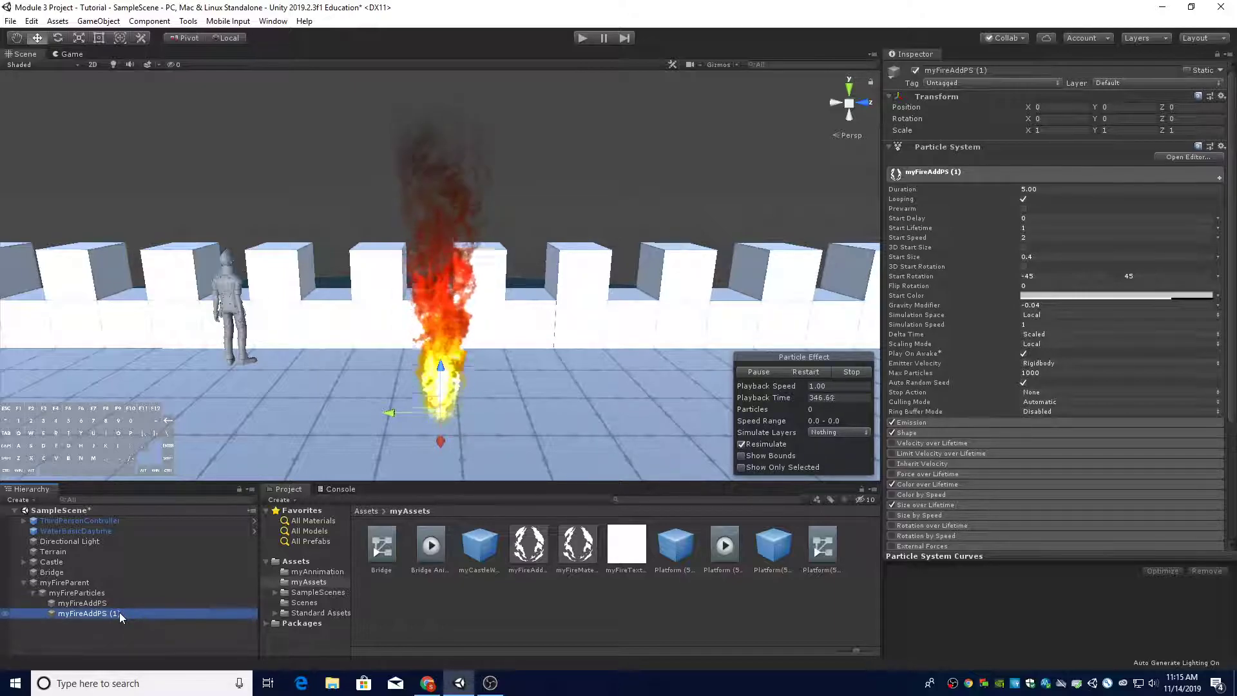
{"action": "right_click", "coordinate": [118, 612]}
{"action": "left_click", "coordinate": [171, 413]}
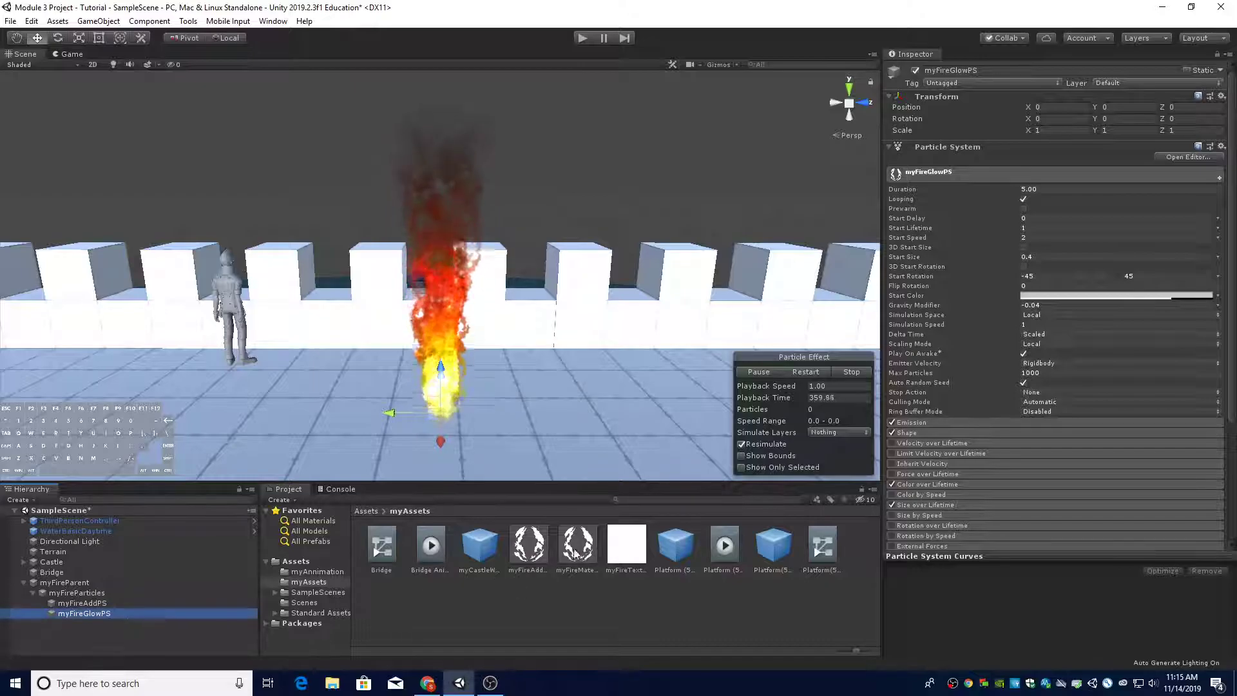
Duplicate the myFireAddMAT material in myAssets and rename the copy as myFireGlowMAT
{"action": "left_click", "coordinate": [532, 551]}
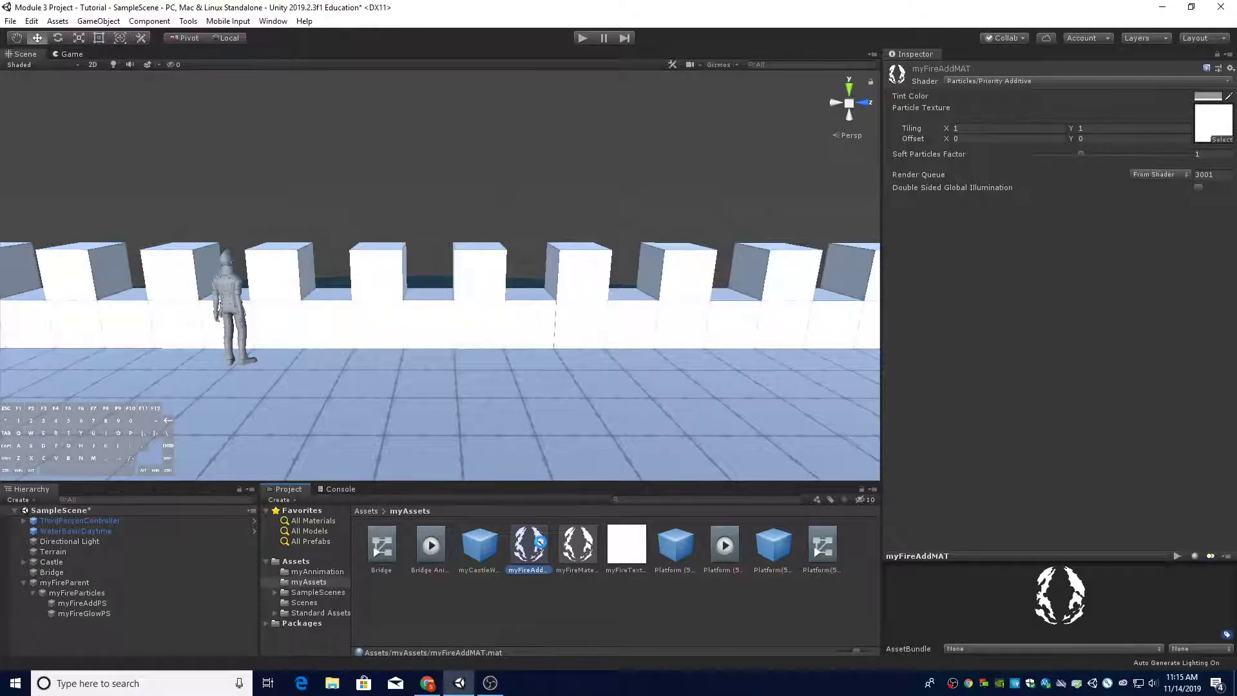
{"action": "key", "text": "ctrl+d"}
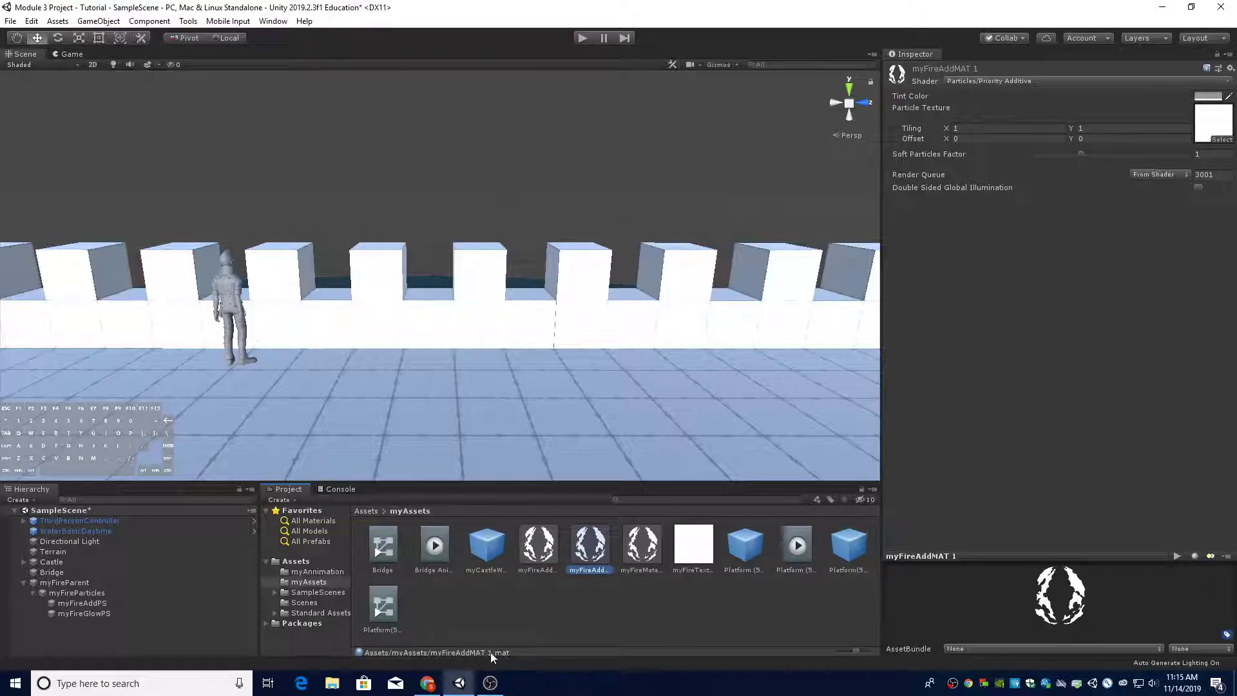
{"action": "right_click", "coordinate": [598, 575]}
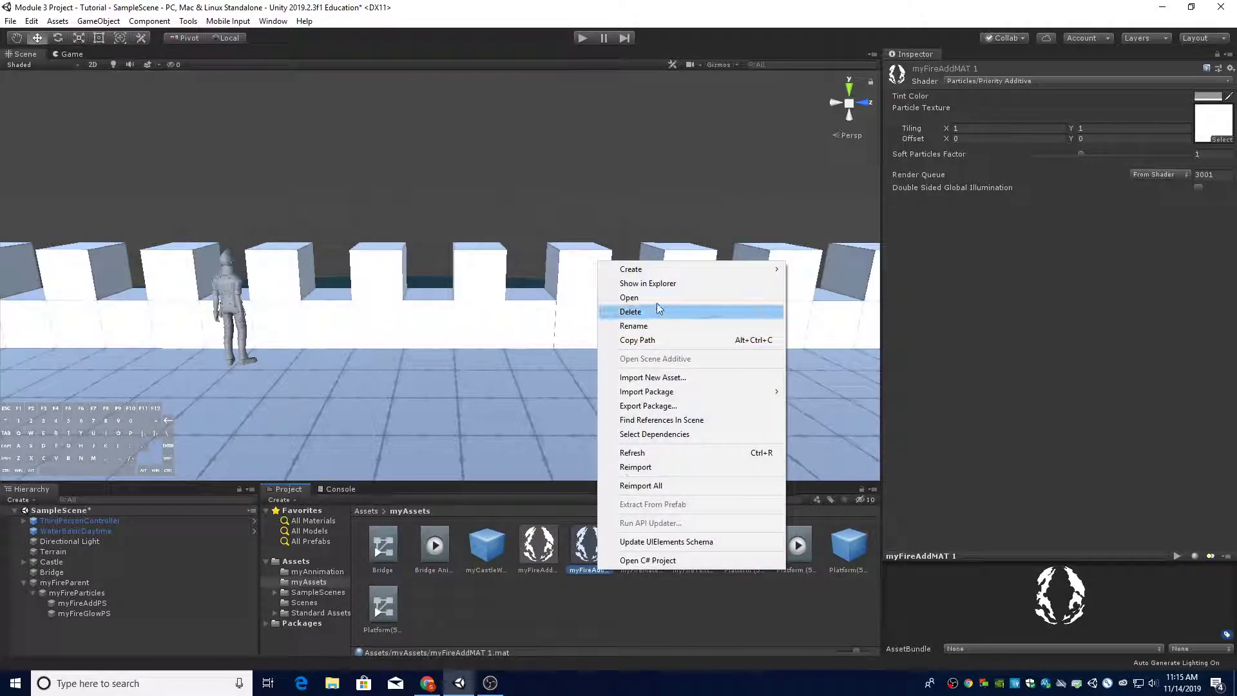
{"action": "left_click", "coordinate": [652, 325]}
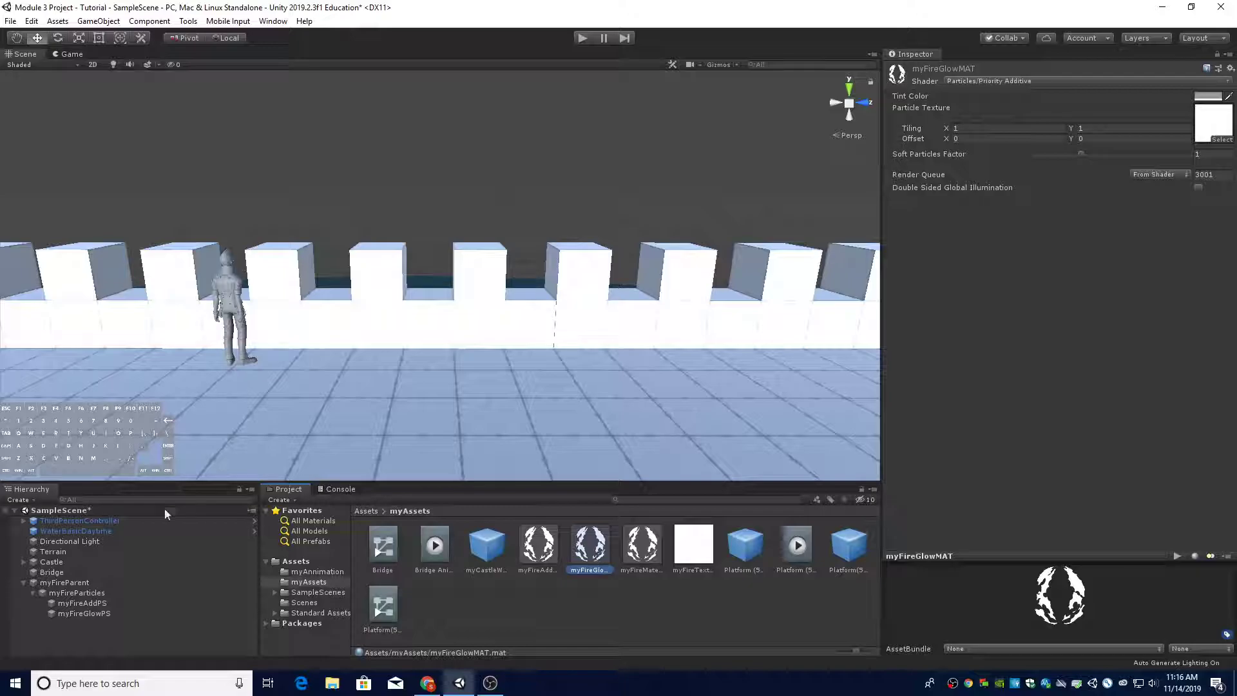
Search the textures for "default" and assign the soft round glow default particle texture as myFireGlowMAT's Particle Texture
{"action": "left_click", "coordinate": [101, 604]}
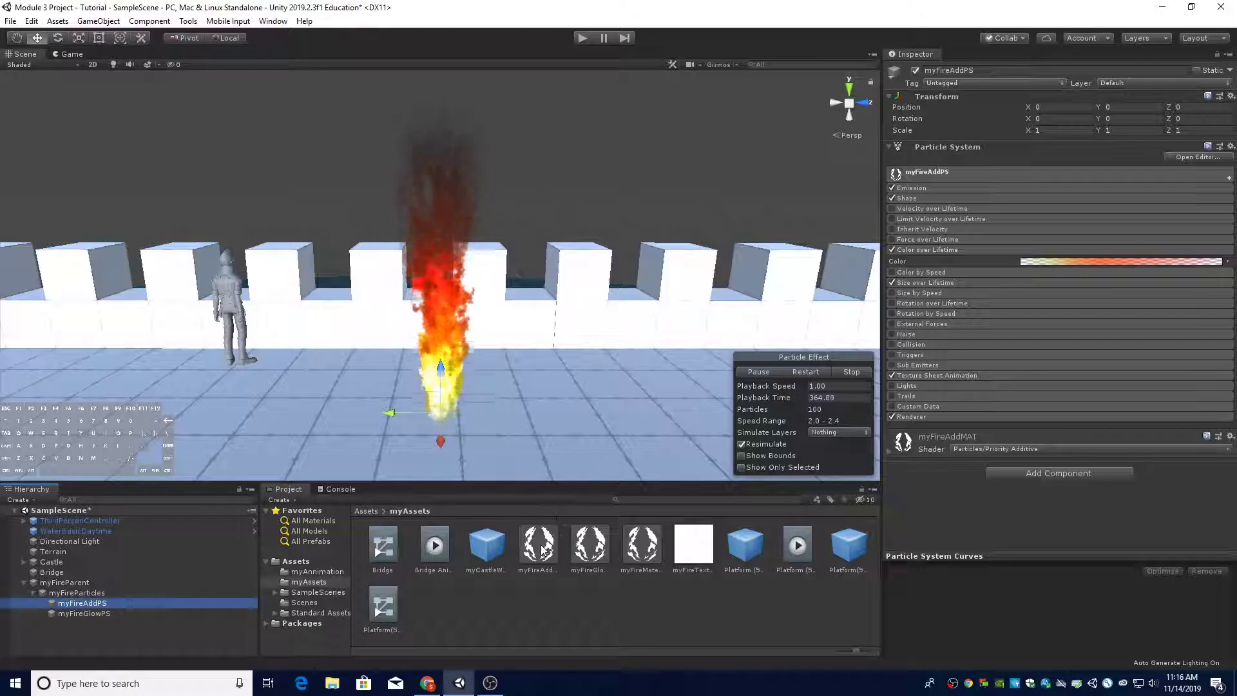
{"action": "left_click", "coordinate": [588, 545]}
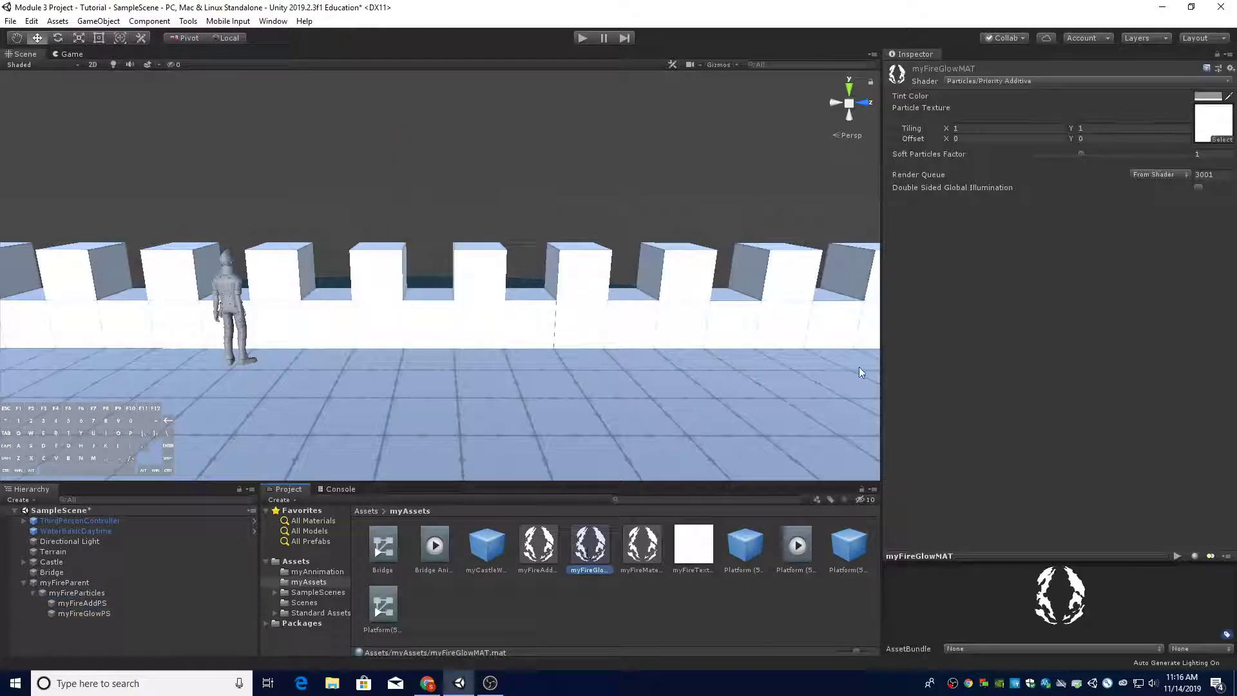
{"action": "left_click", "coordinate": [1223, 140]}
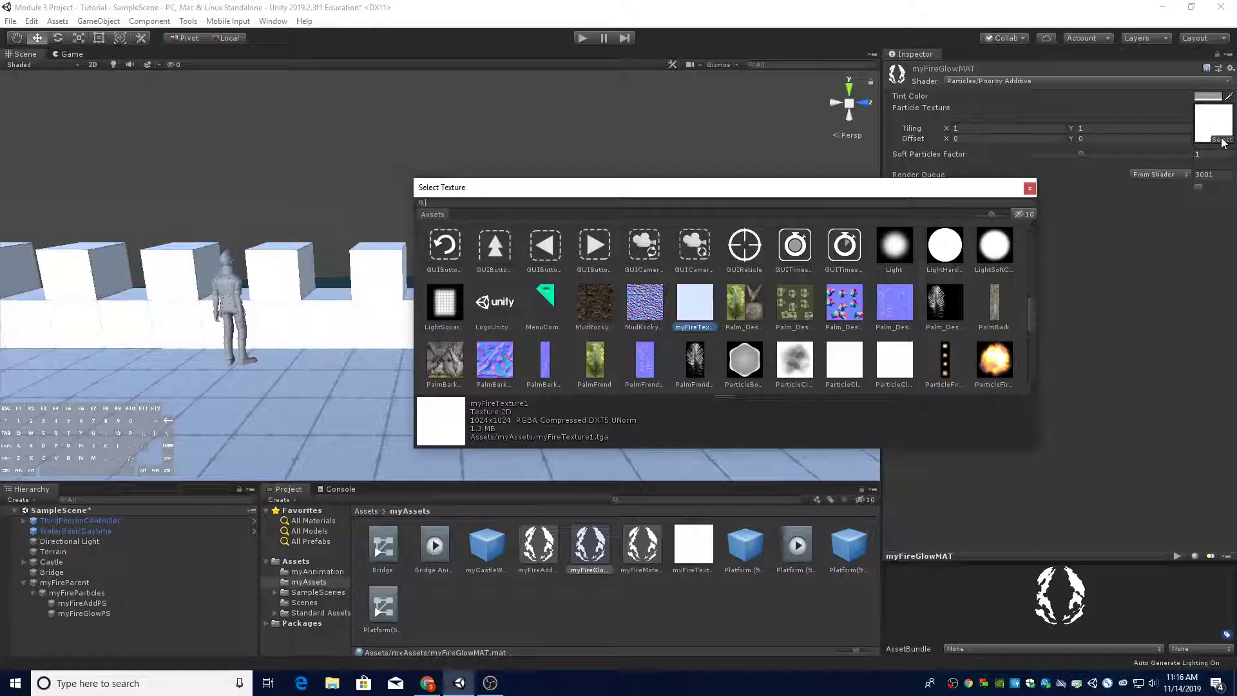
{"action": "left_click", "coordinate": [1029, 189]}
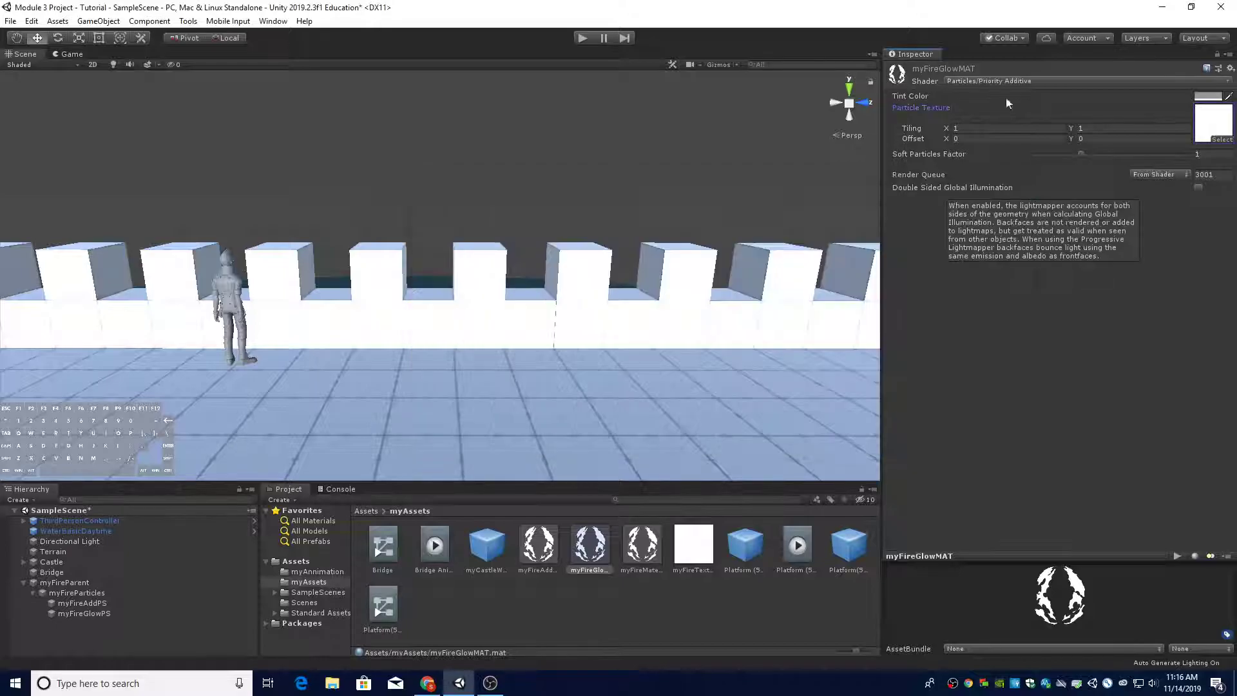
{"action": "left_click", "coordinate": [1222, 140]}
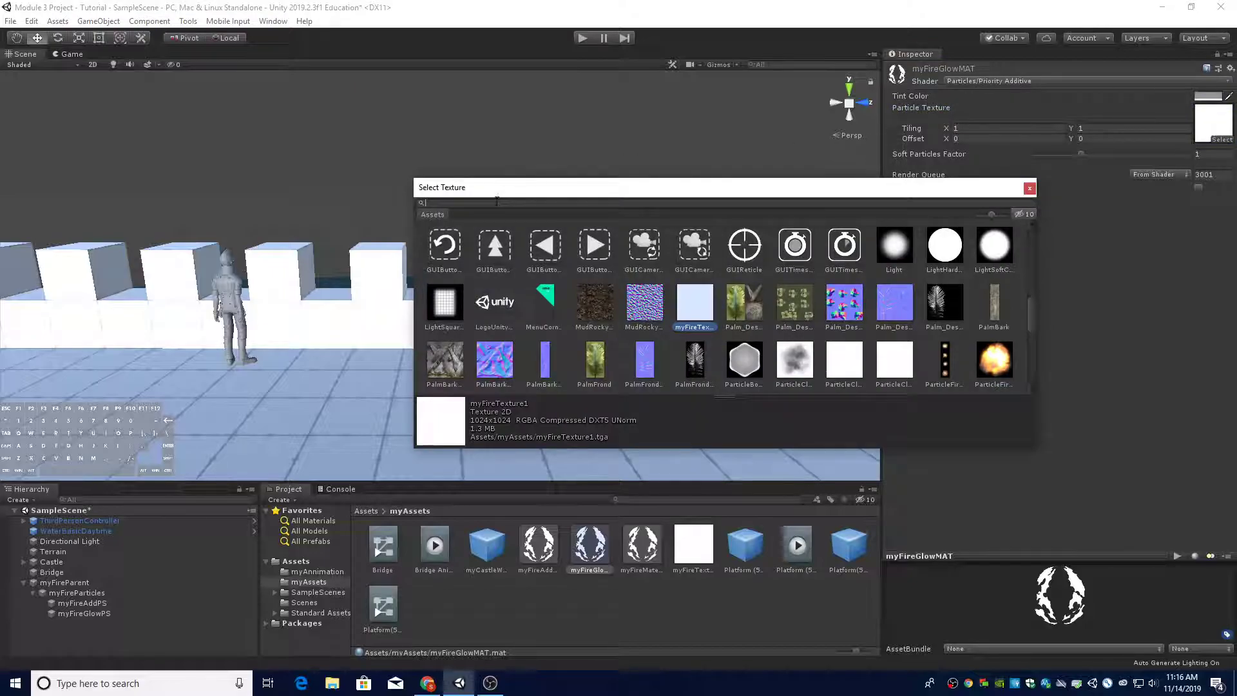
{"action": "type", "text": "default"}
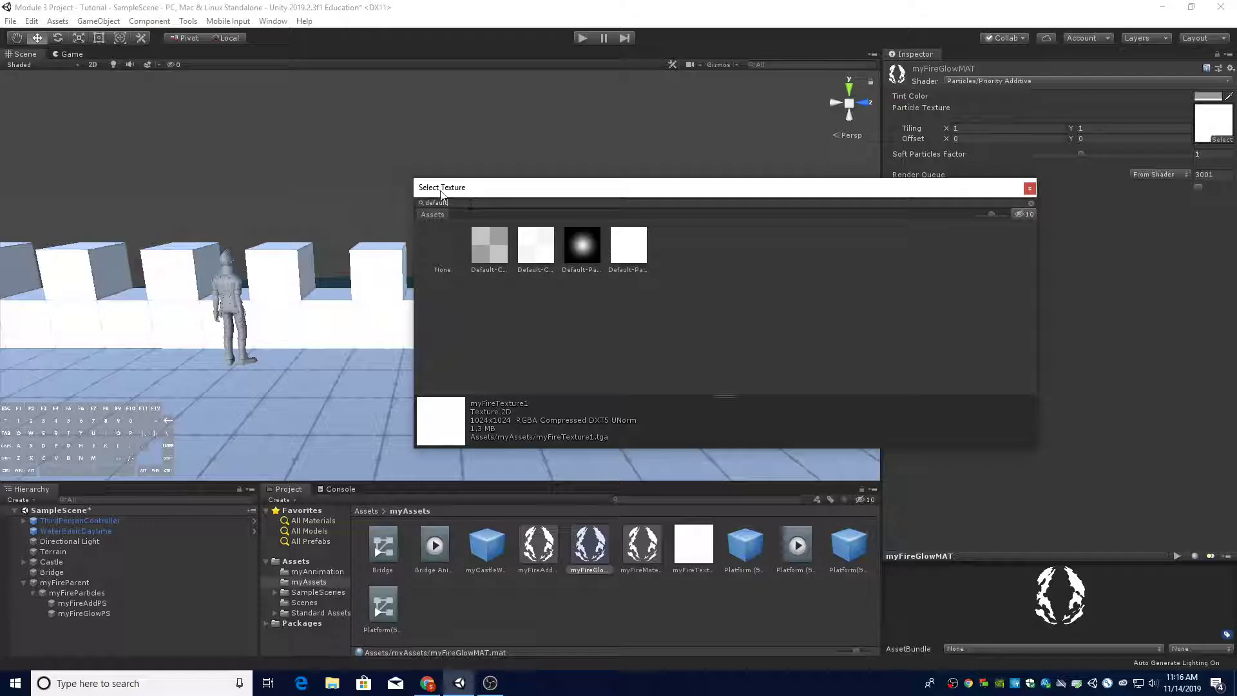
{"action": "double_click", "coordinate": [588, 249]}
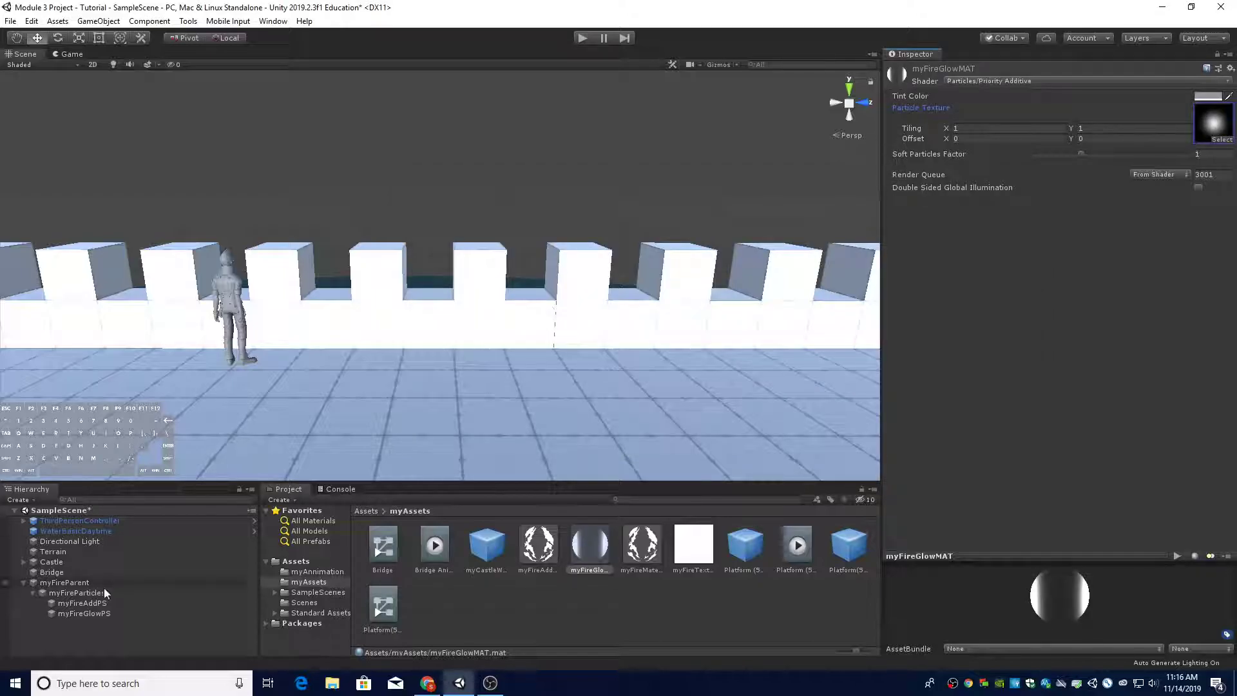
Assign myFireGlowMAT as the Renderer material of the myFireGlowPS particle system
{"action": "left_click", "coordinate": [90, 613]}
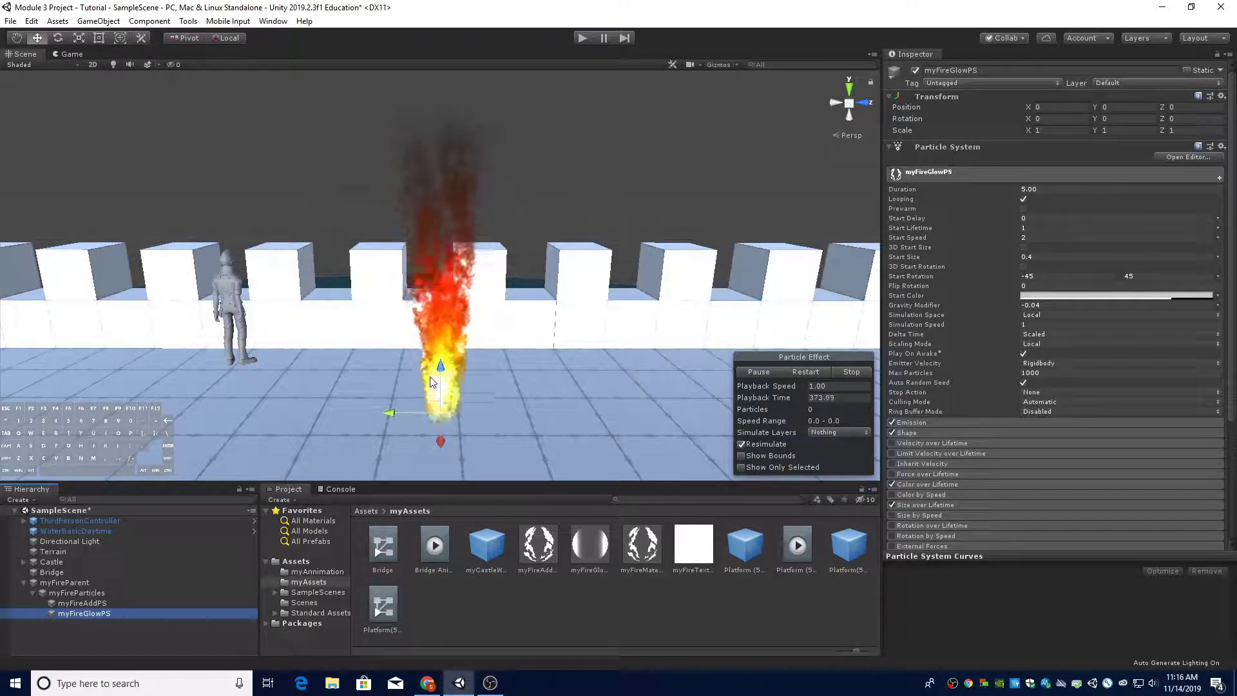
{"action": "left_click", "coordinate": [138, 613]}
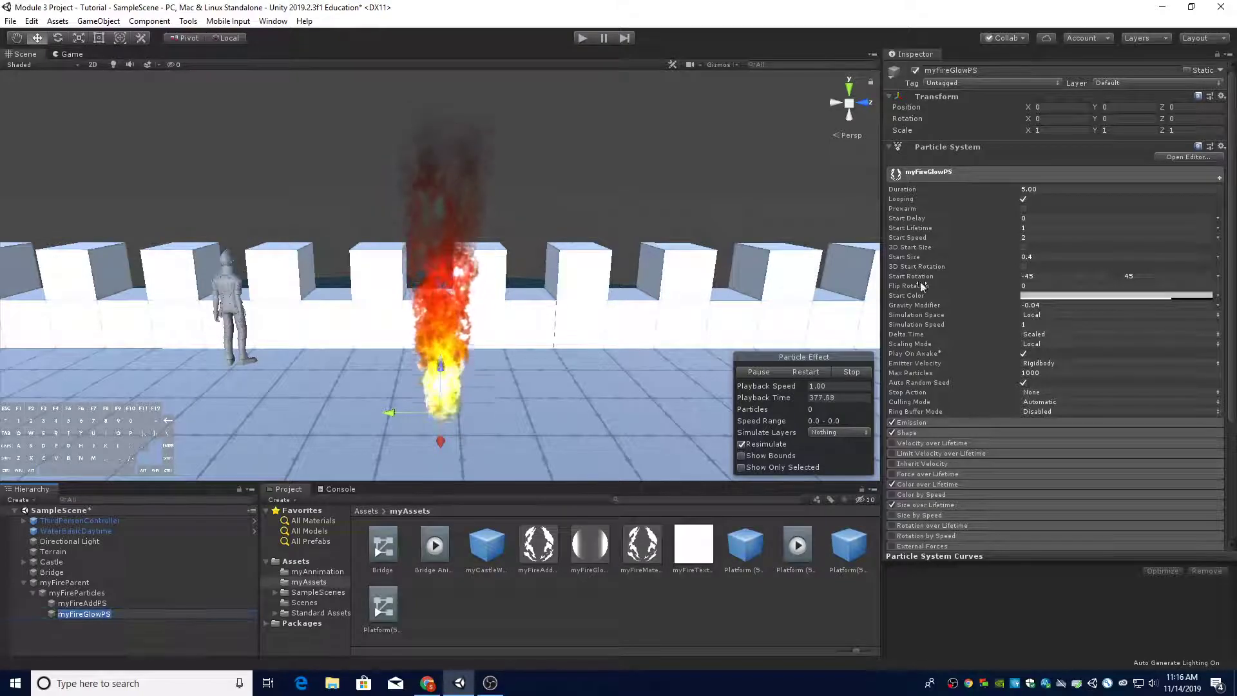
{"action": "left_click", "coordinate": [950, 174]}
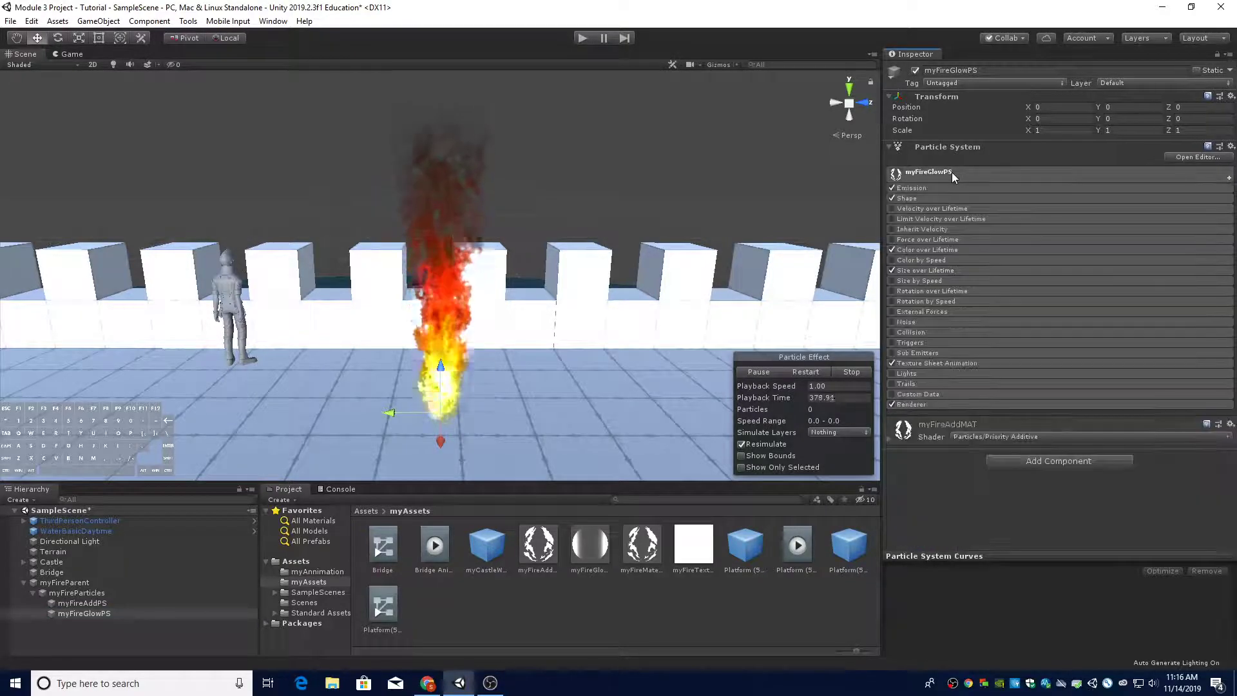
{"action": "left_click", "coordinate": [941, 405]}
{"action": "scroll", "coordinate": [957, 342], "scroll_direction": "down", "scroll_amount": 3}
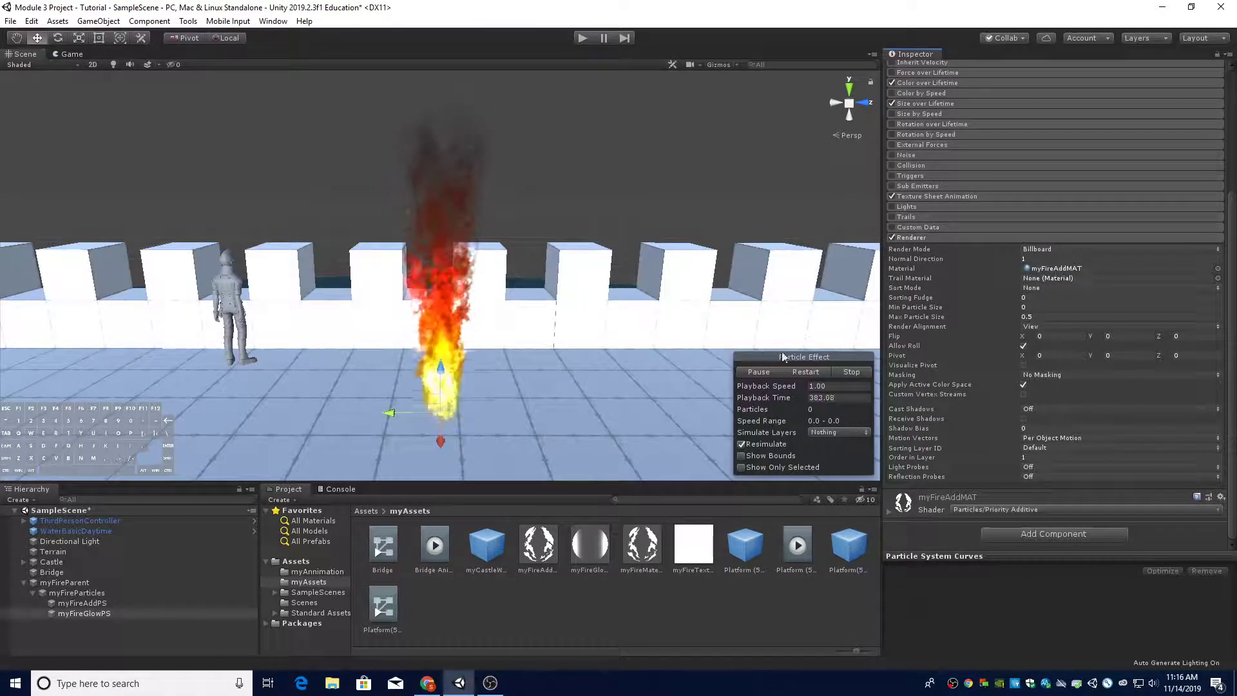
{"action": "left_click_drag", "start_coordinate": [595, 547], "coordinate": [1054, 276]}
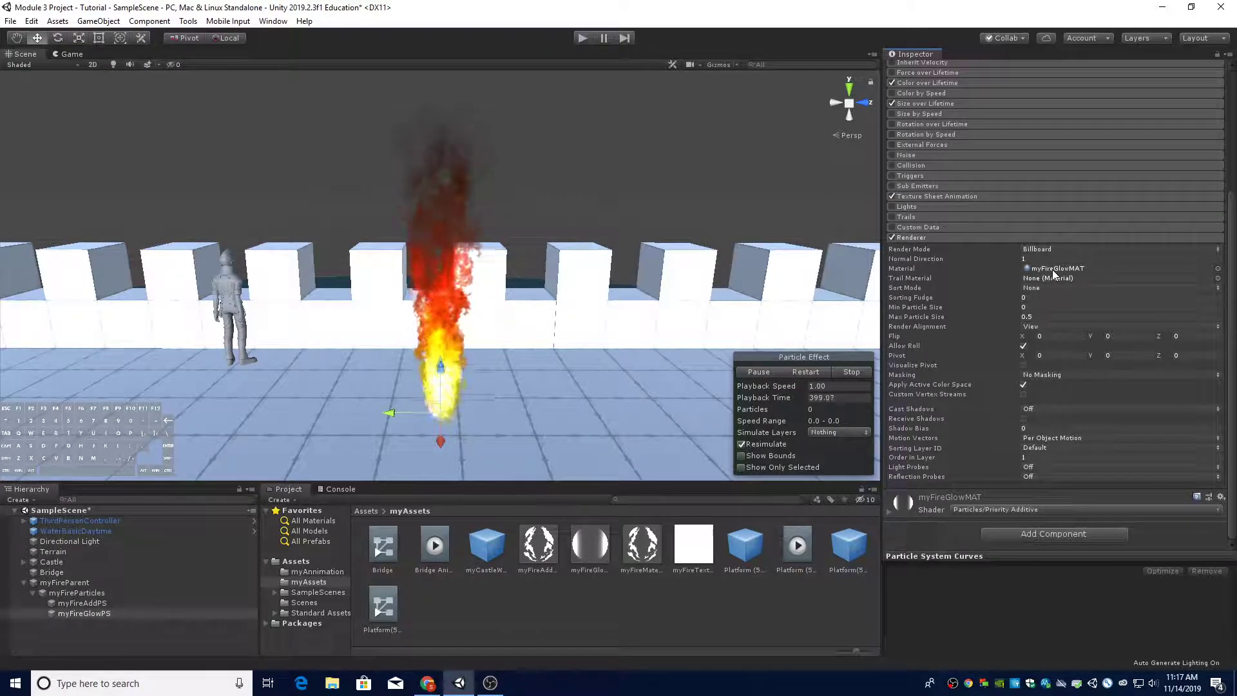
Set the Tint Color of myFireGlowMAT to RGB 100, 100, 100 with alpha 100 and close the color picker
{"action": "left_click", "coordinate": [587, 550]}
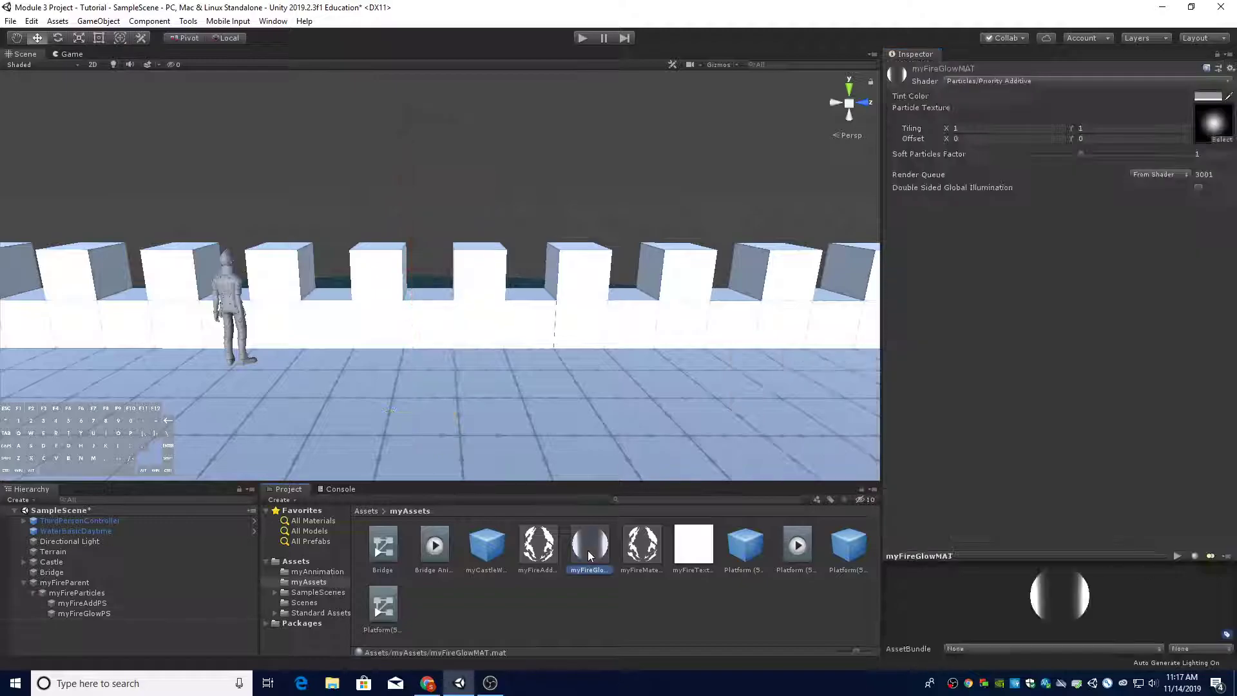
{"action": "left_click", "coordinate": [1210, 97]}
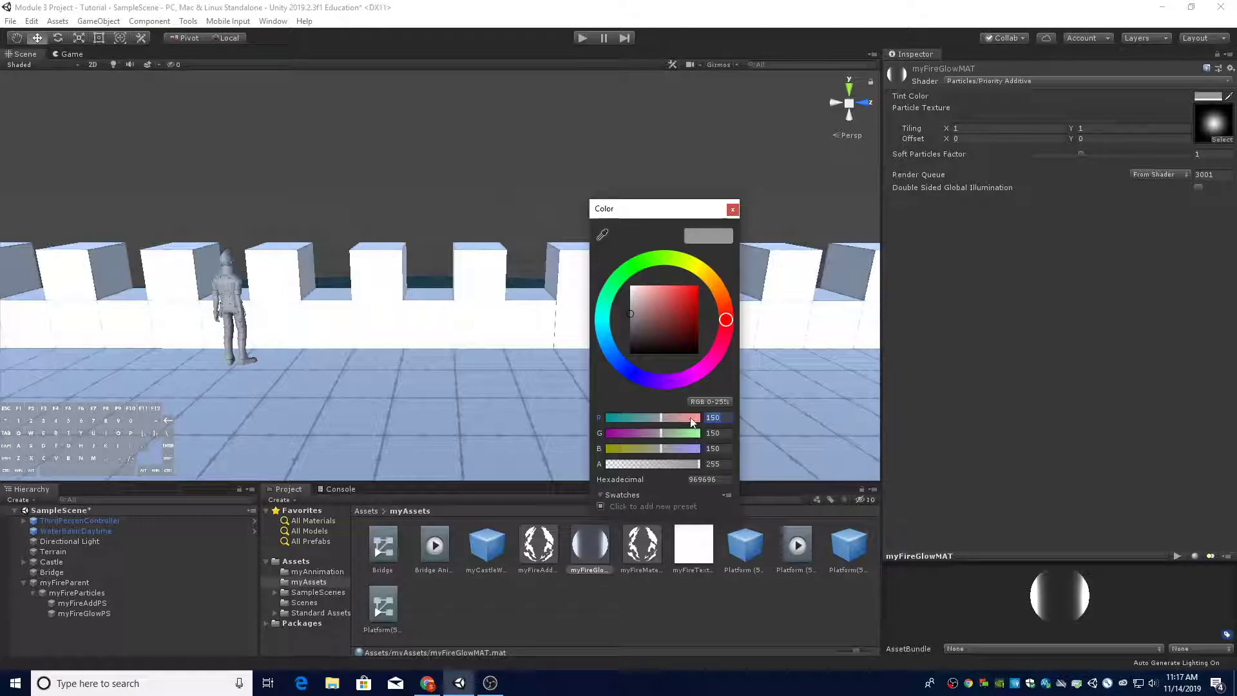
{"action": "type", "text": "100"}
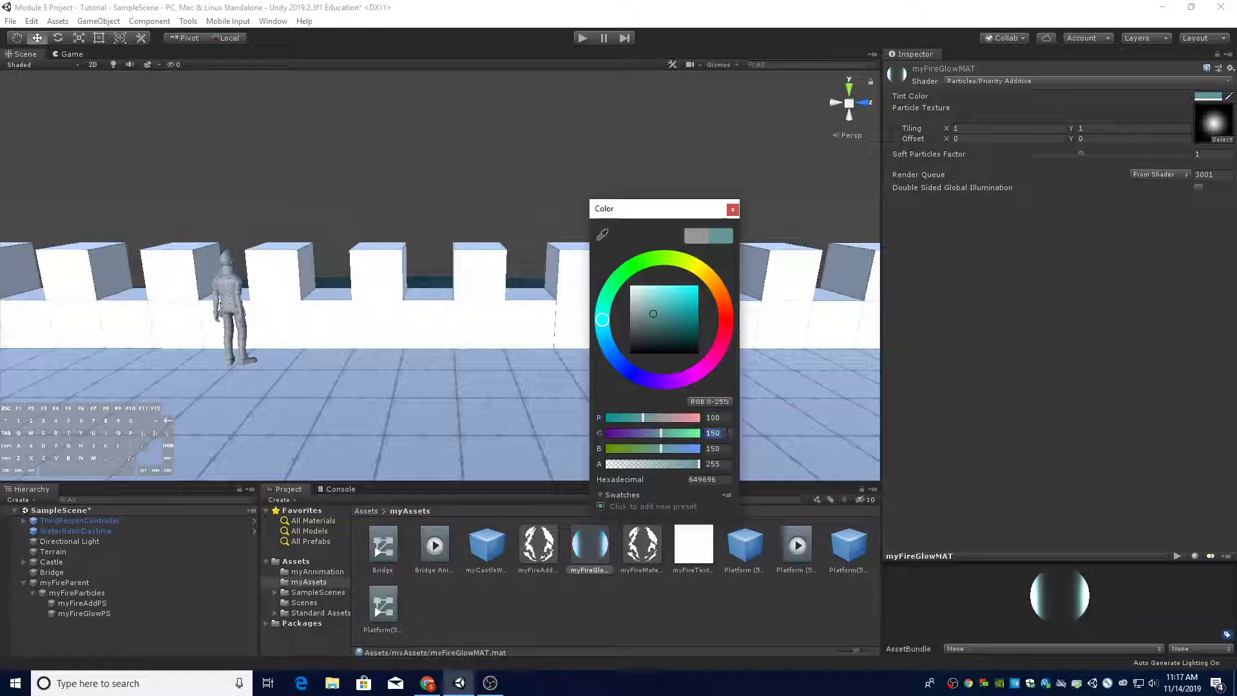
{"action": "type", "text": "100"}
{"action": "key", "text": "Tab"}
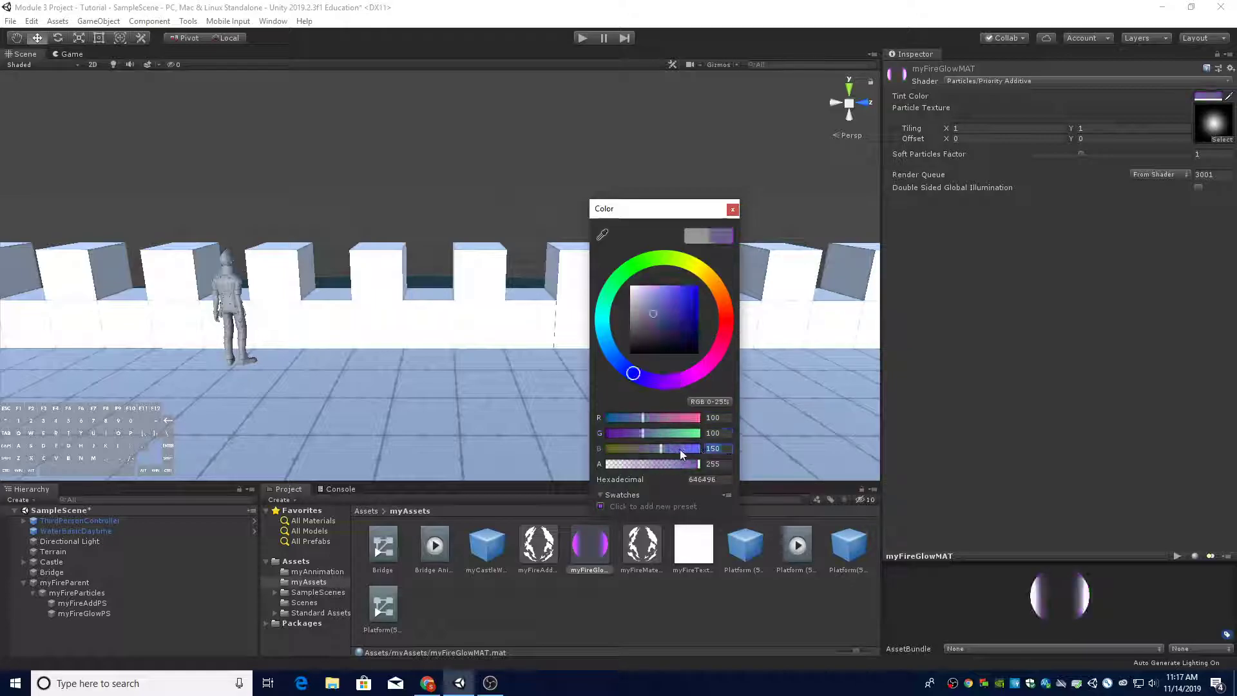
{"action": "type", "text": "100"}
{"action": "key", "text": "Tab"}
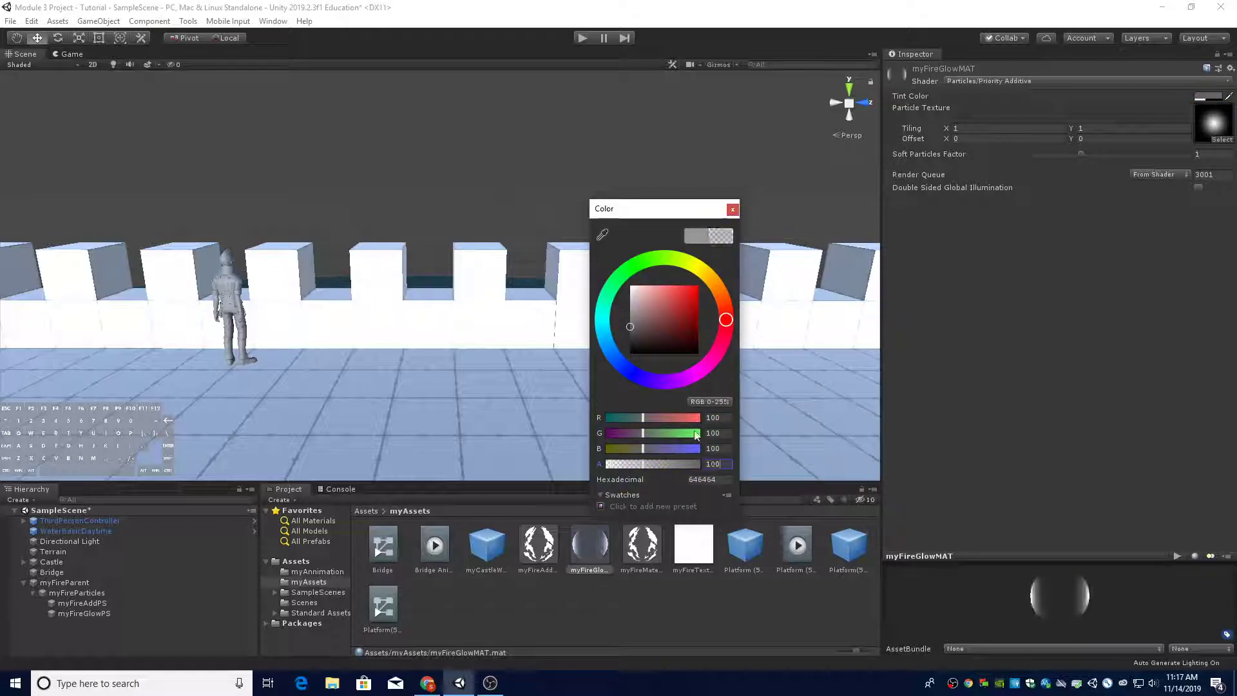
{"action": "left_click", "coordinate": [733, 211]}
Deactivate the myFireAddPS object so the glow particles can be judged without it
{"action": "left_click", "coordinate": [117, 612]}
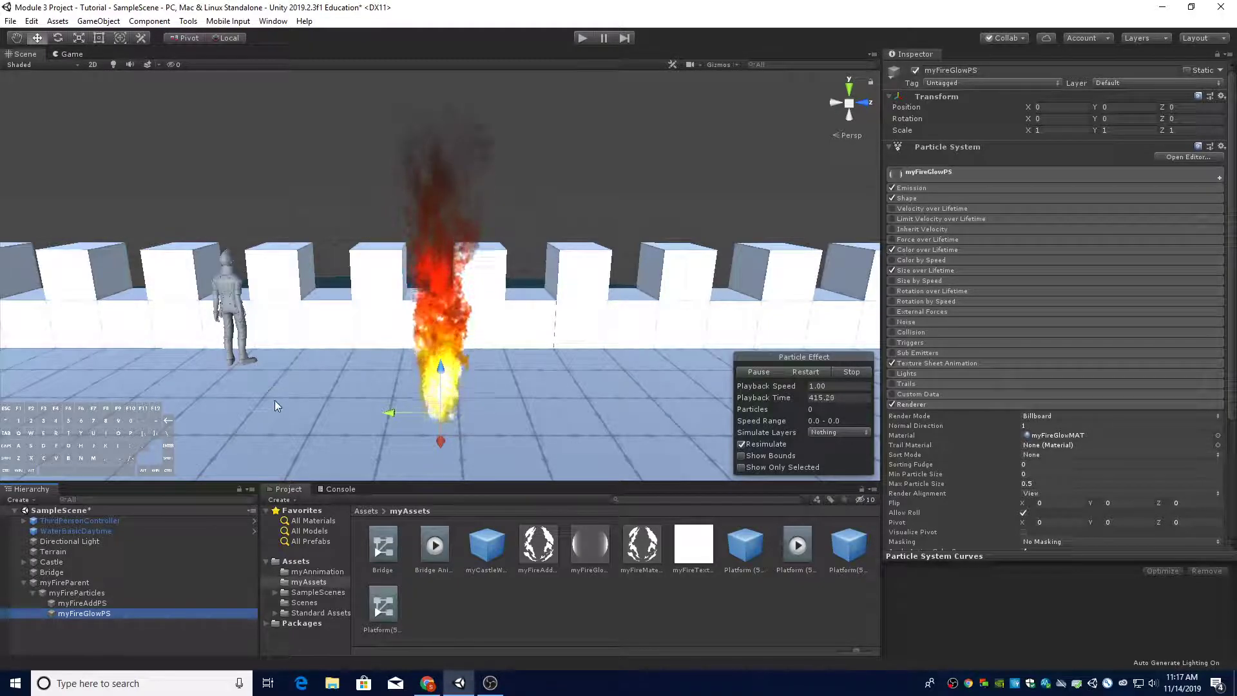
{"action": "left_click", "coordinate": [107, 605]}
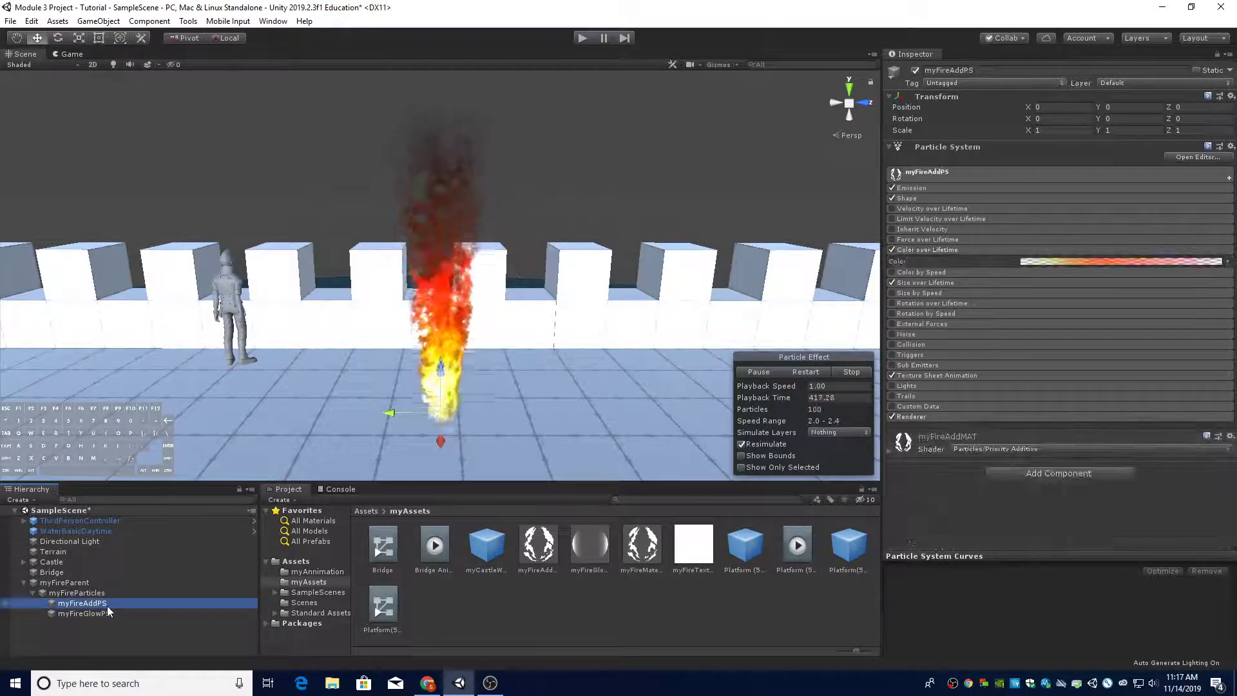
{"action": "left_click", "coordinate": [916, 71]}
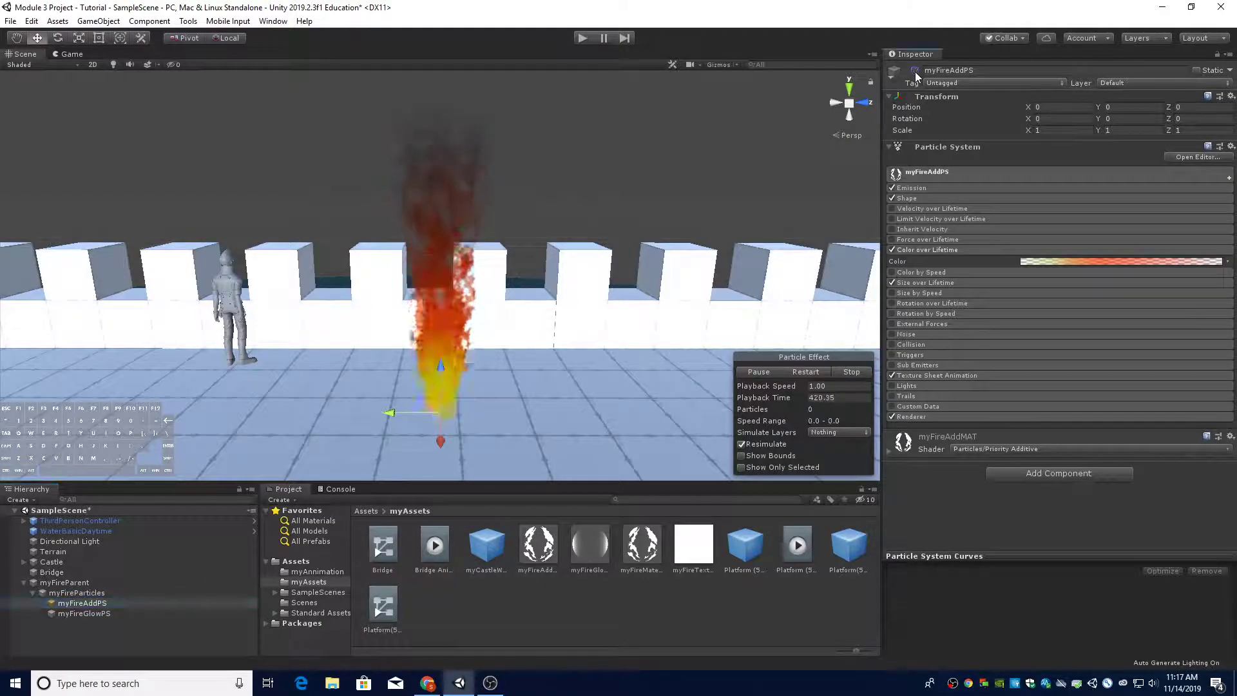
Restart the myFireGlowPS particle preview and turn off its Texture Sheet Animation module
{"action": "left_click", "coordinate": [88, 612]}
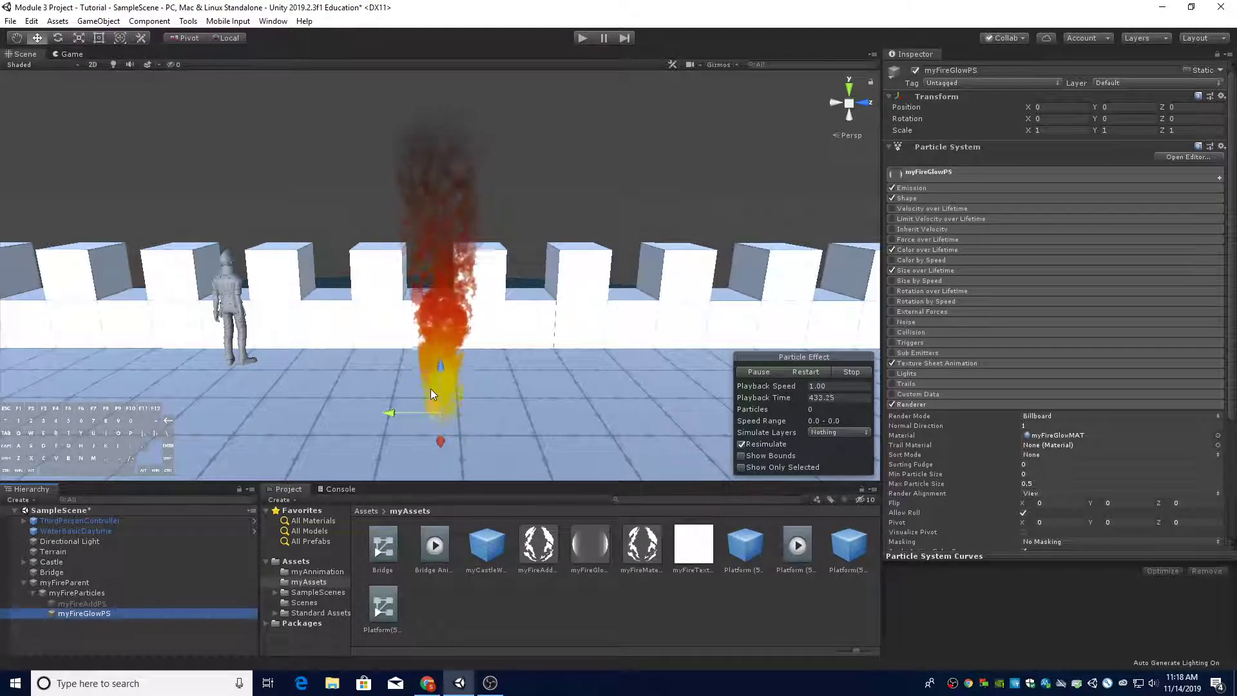
{"action": "left_click", "coordinate": [794, 374]}
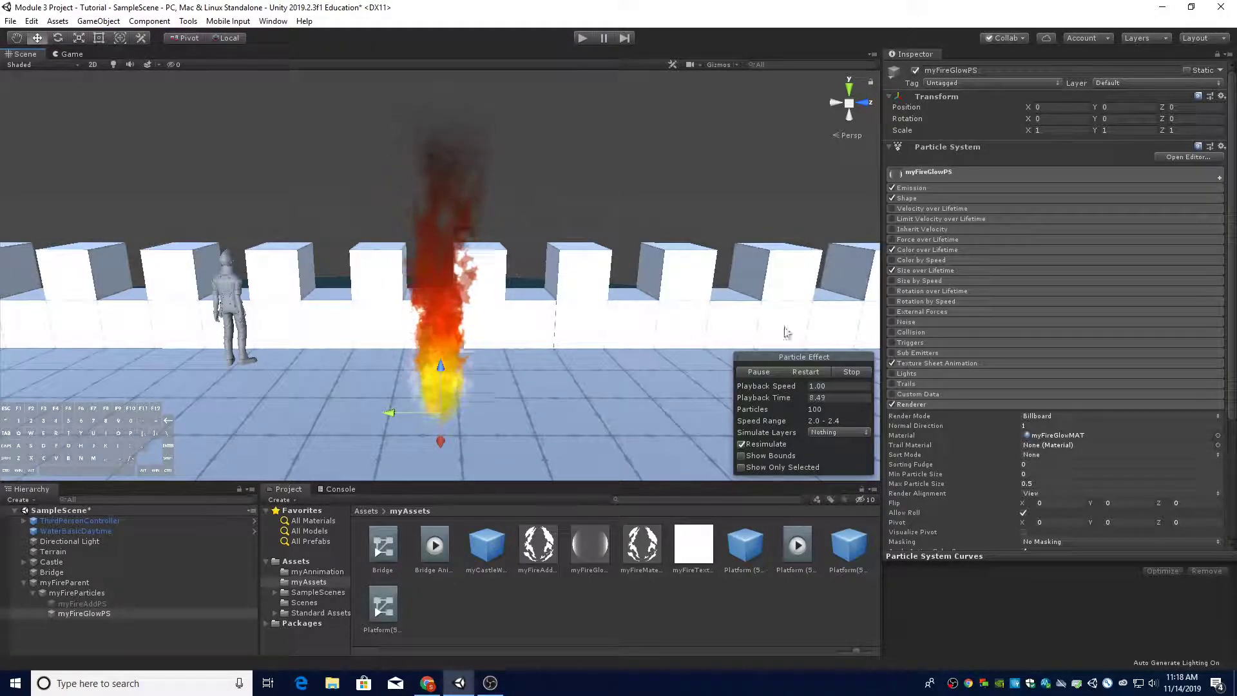
{"action": "left_click", "coordinate": [893, 364]}
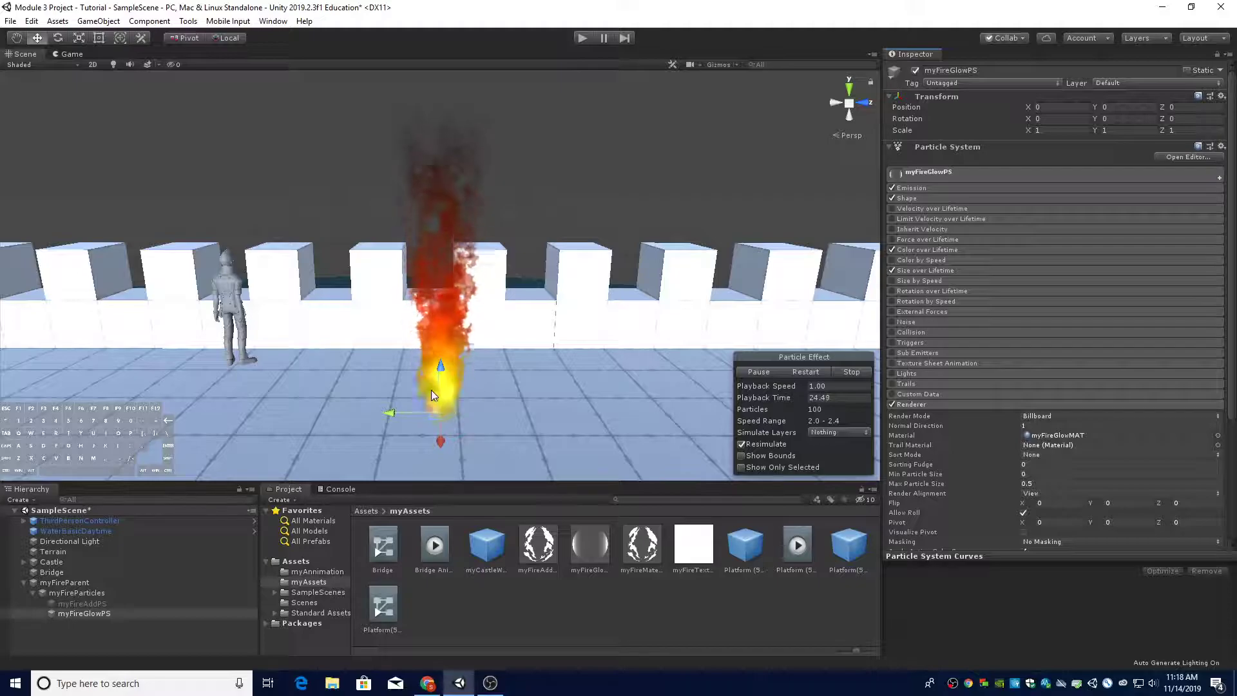
{"action": "left_click", "coordinate": [927, 404]}
Try a Start Size of 0.8 for myFireGlowPS, and settle on 0.7
{"action": "left_click", "coordinate": [951, 174]}
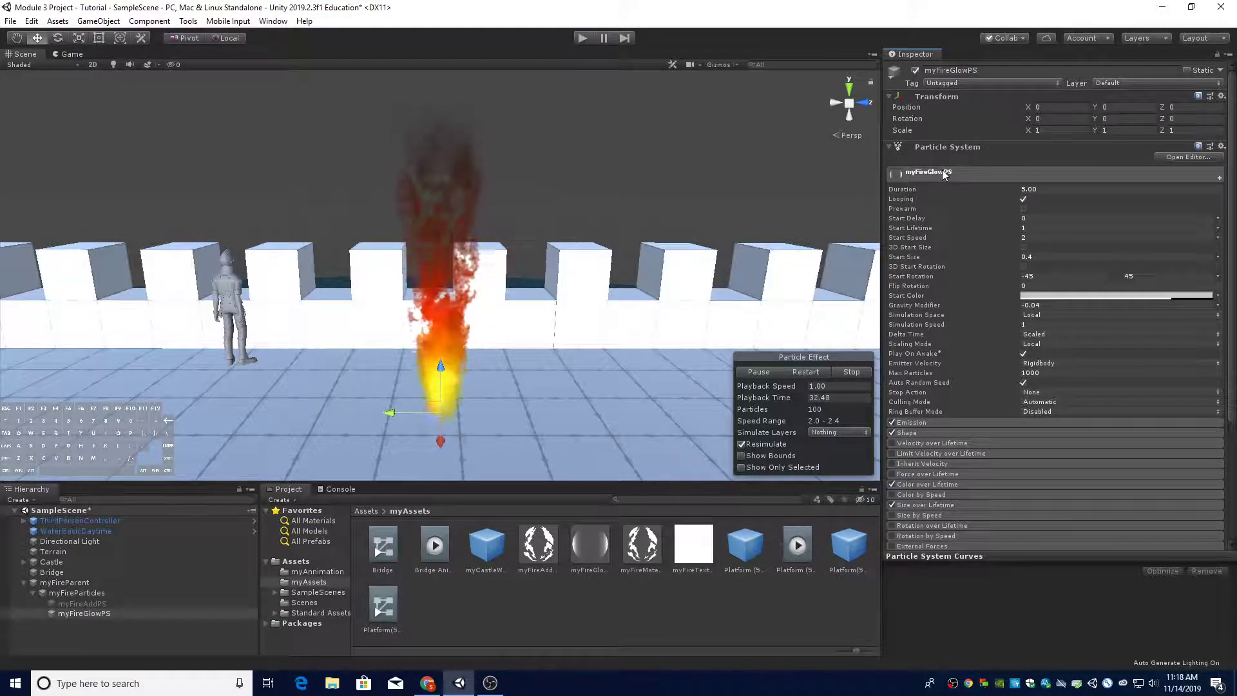
{"action": "left_click", "coordinate": [1044, 257]}
{"action": "left_click", "coordinate": [1043, 257]}
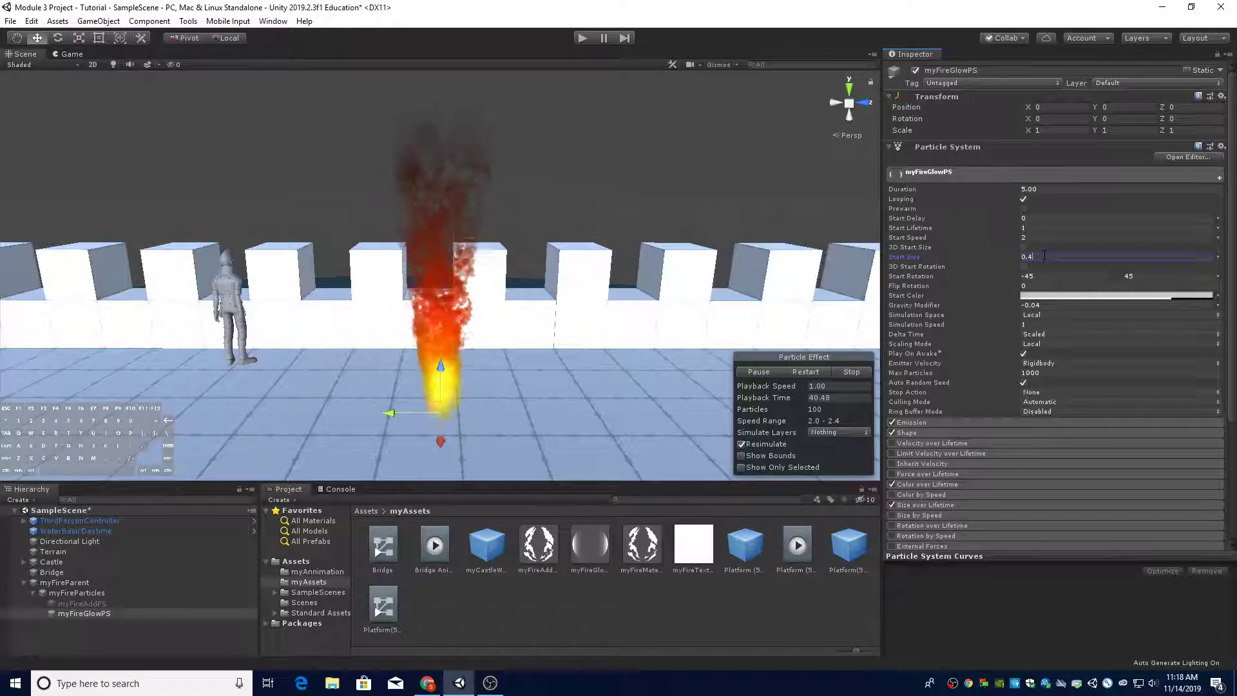
{"action": "key", "text": "BackSpace"}
{"action": "type", "text": "8"}
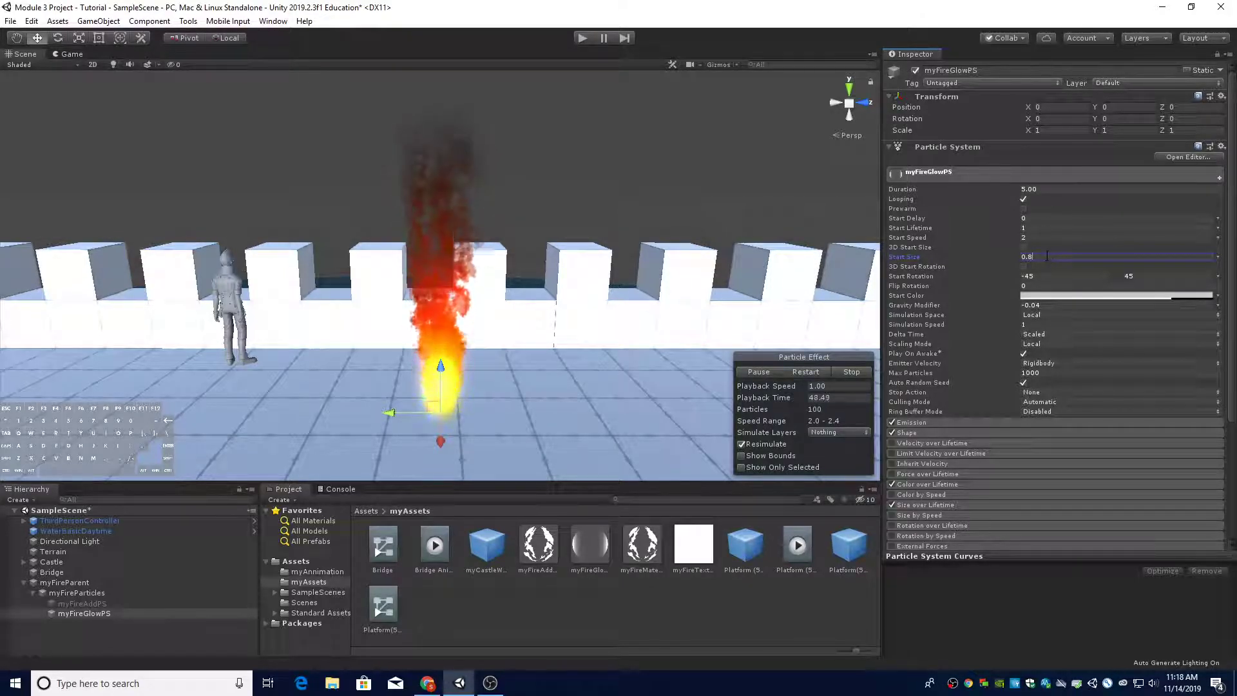
{"action": "key", "text": "BackSpace"}
{"action": "type", "text": "7"}
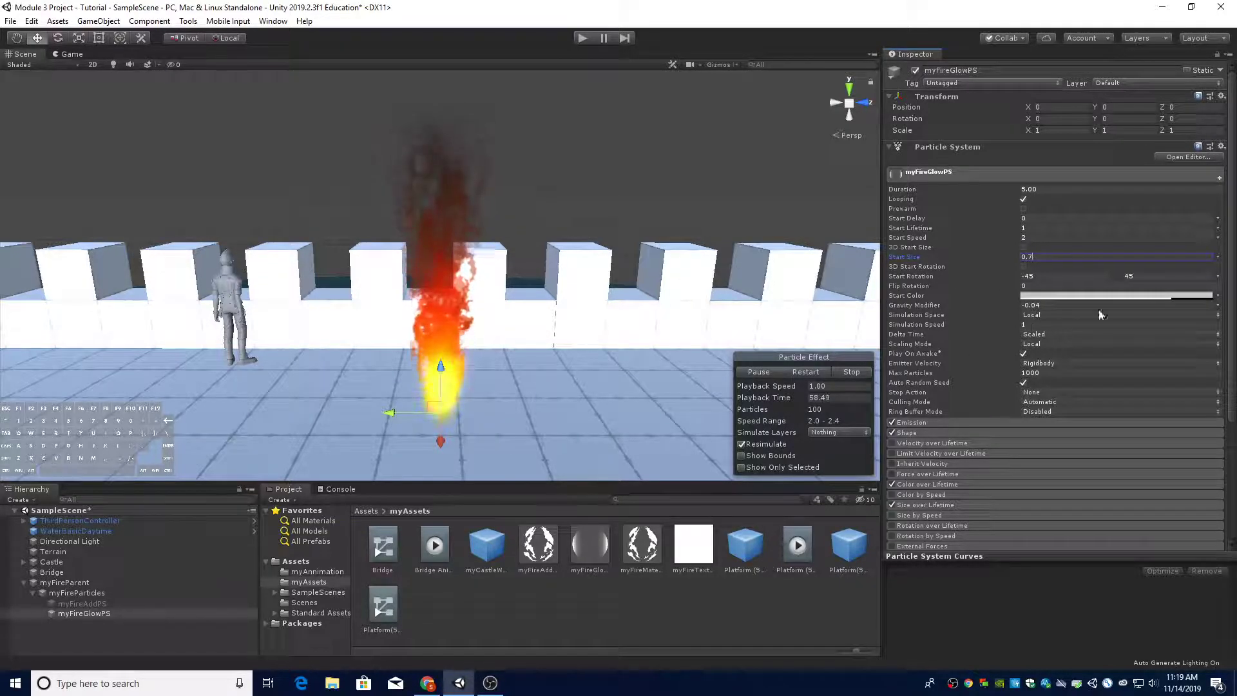
Switch the Start Rotation of myFireGlowPS to a Constant and set it to 0
{"action": "left_click", "coordinate": [1218, 276]}
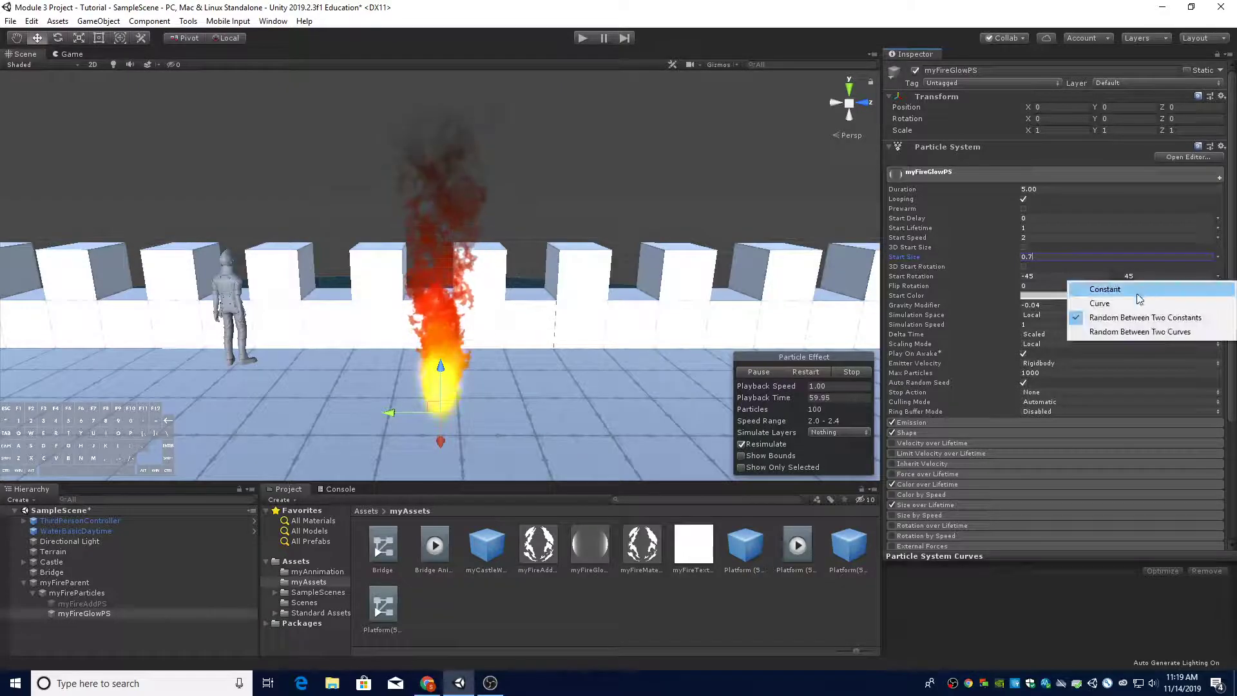
{"action": "left_click", "coordinate": [1126, 290]}
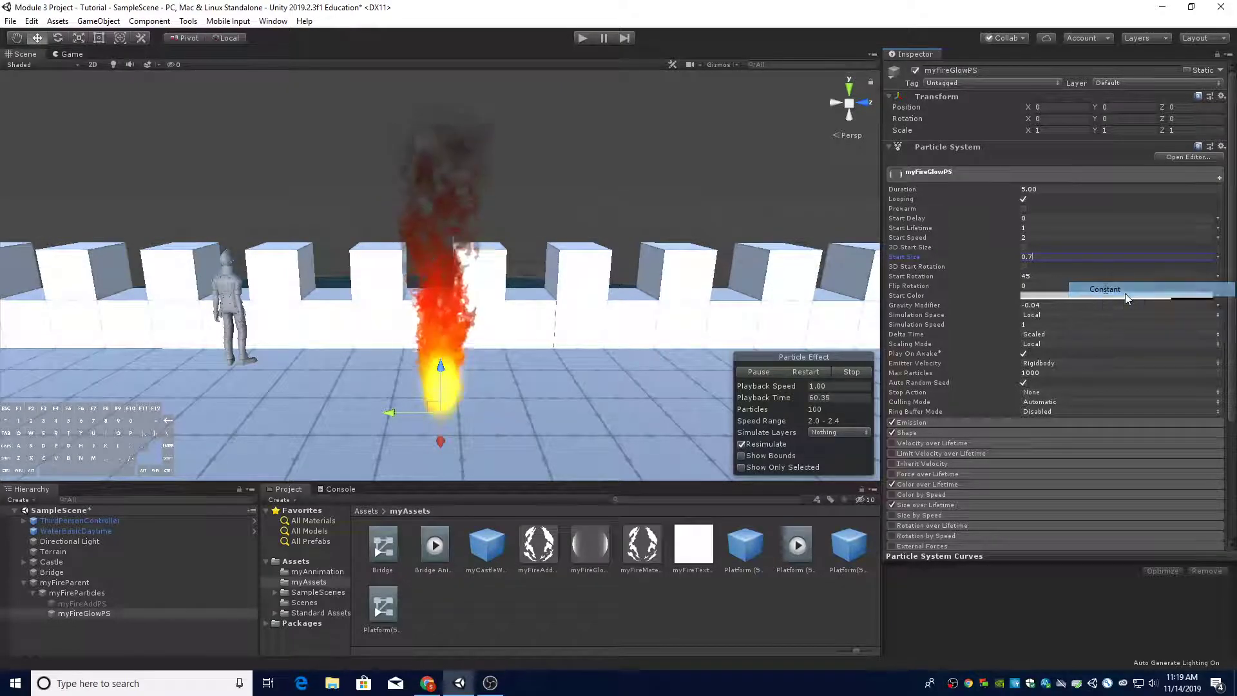
{"action": "left_click", "coordinate": [1071, 278]}
{"action": "type", "text": "0"}
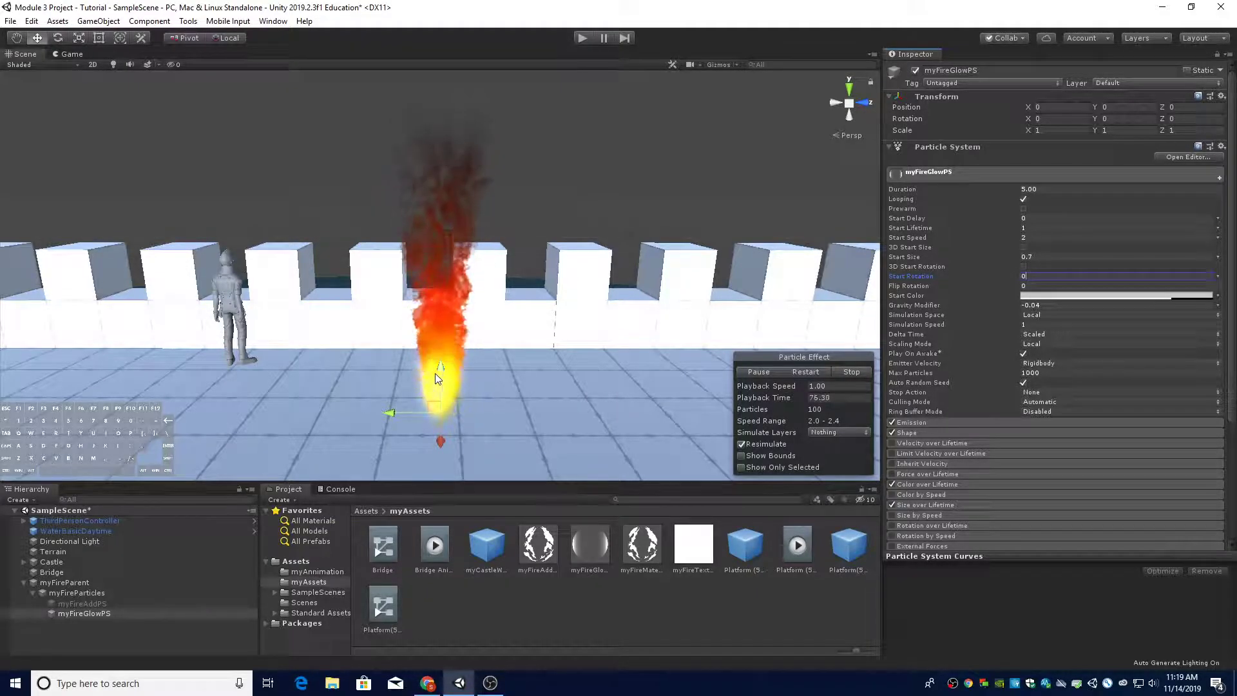
Set the Start Size of myFireGlowPS to 0.6
{"action": "left_click", "coordinate": [1031, 256]}
{"action": "type", "text": "0."}
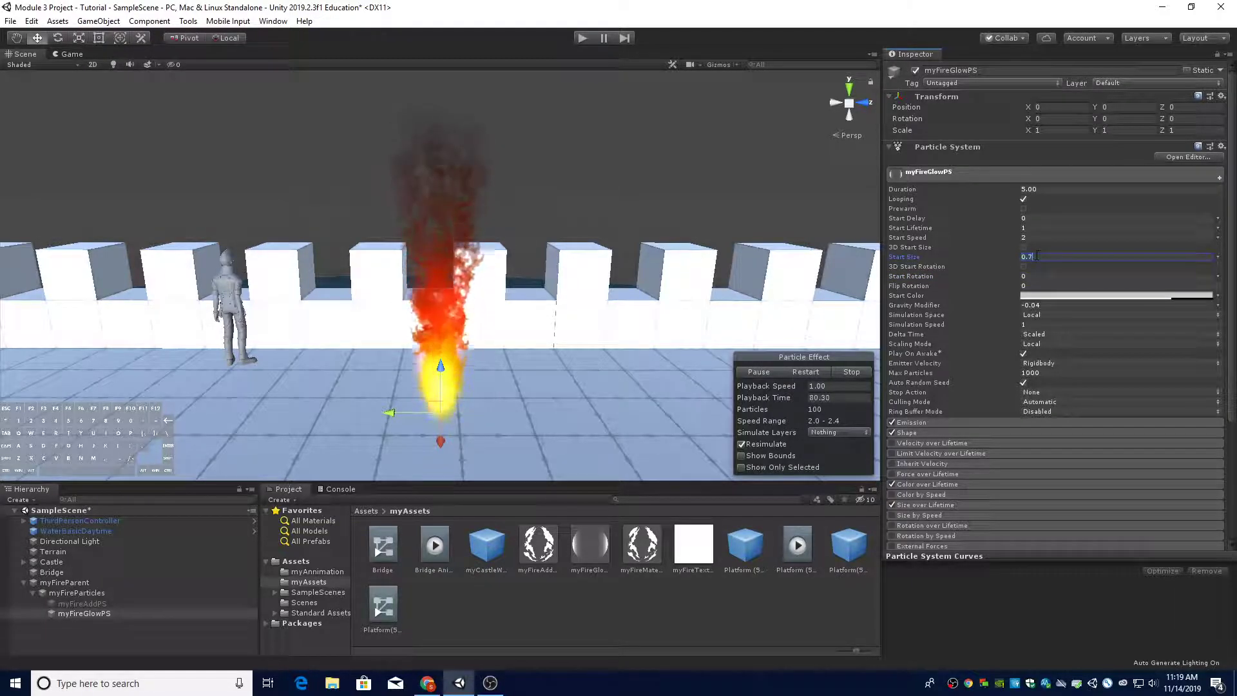
{"action": "type", "text": "6"}
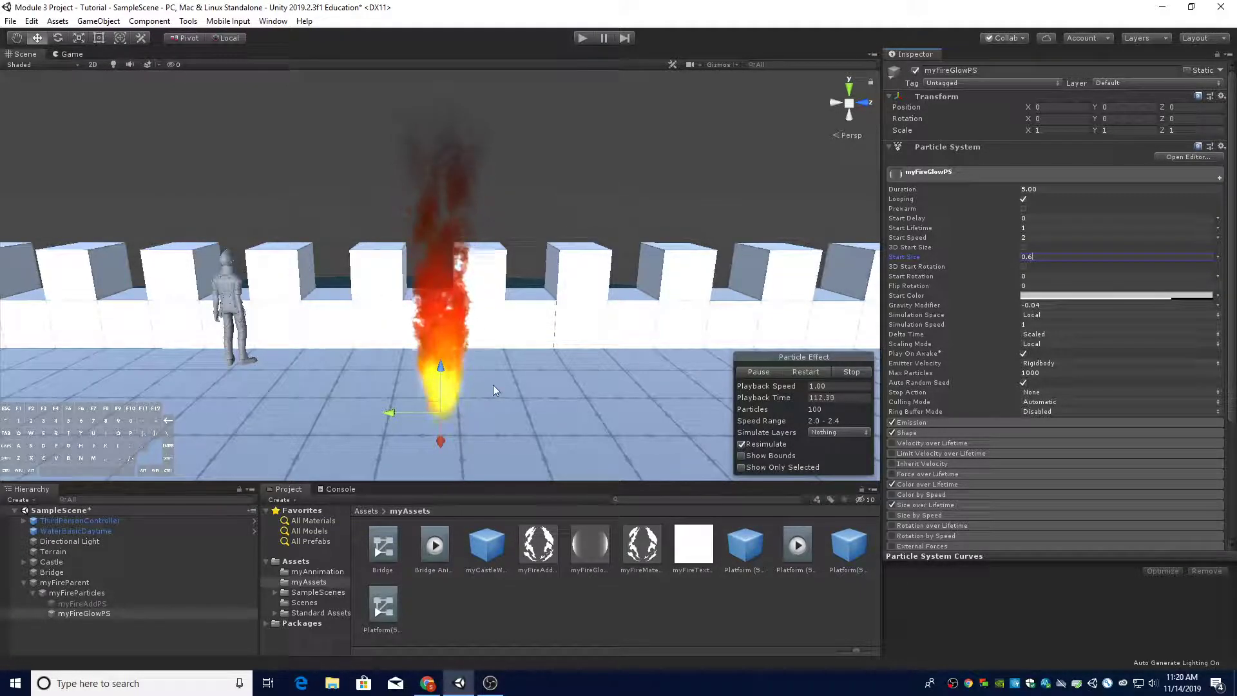
Duplicate the myFireGlowPS object under myFireParticles and rename the copy as myFireSparksPS
{"action": "left_click", "coordinate": [116, 613]}
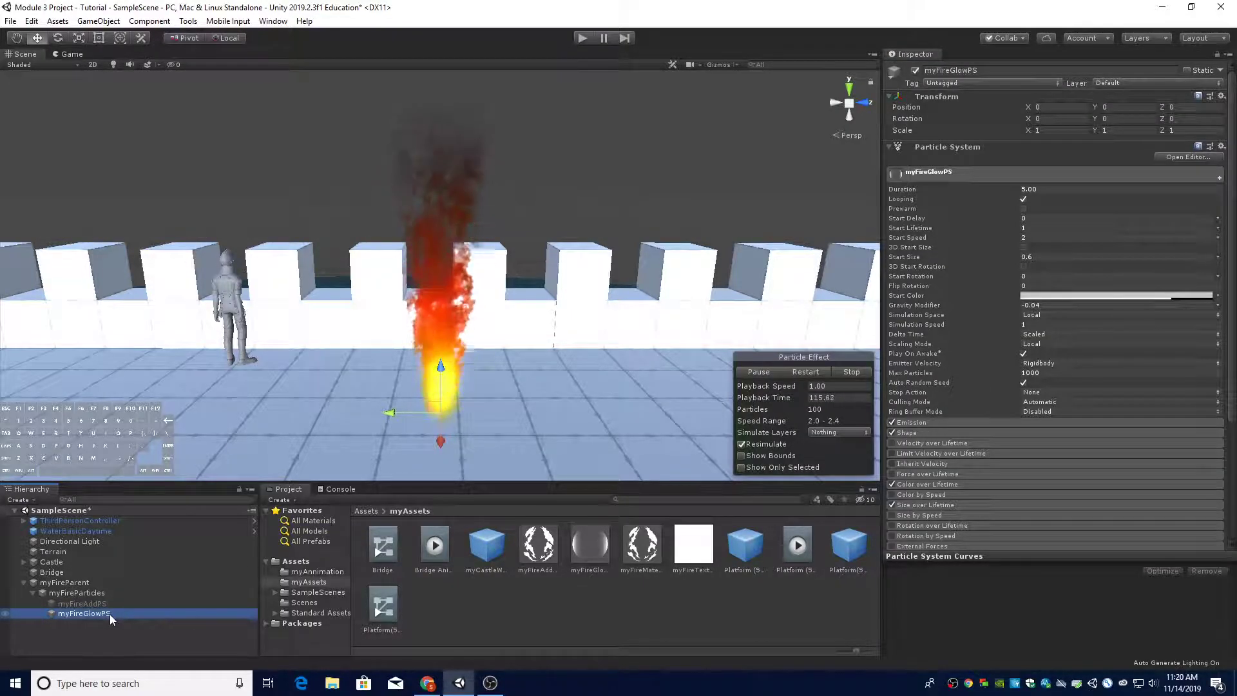
{"action": "key", "text": "ctrl+d"}
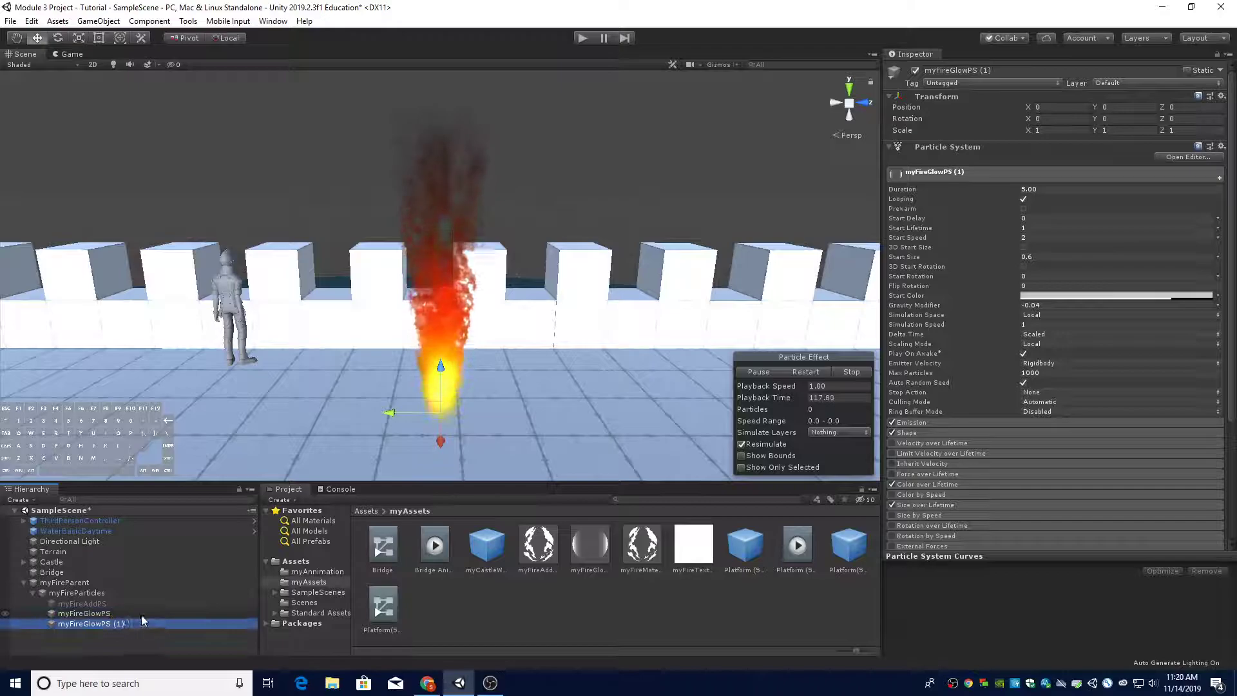
{"action": "right_click", "coordinate": [126, 621]}
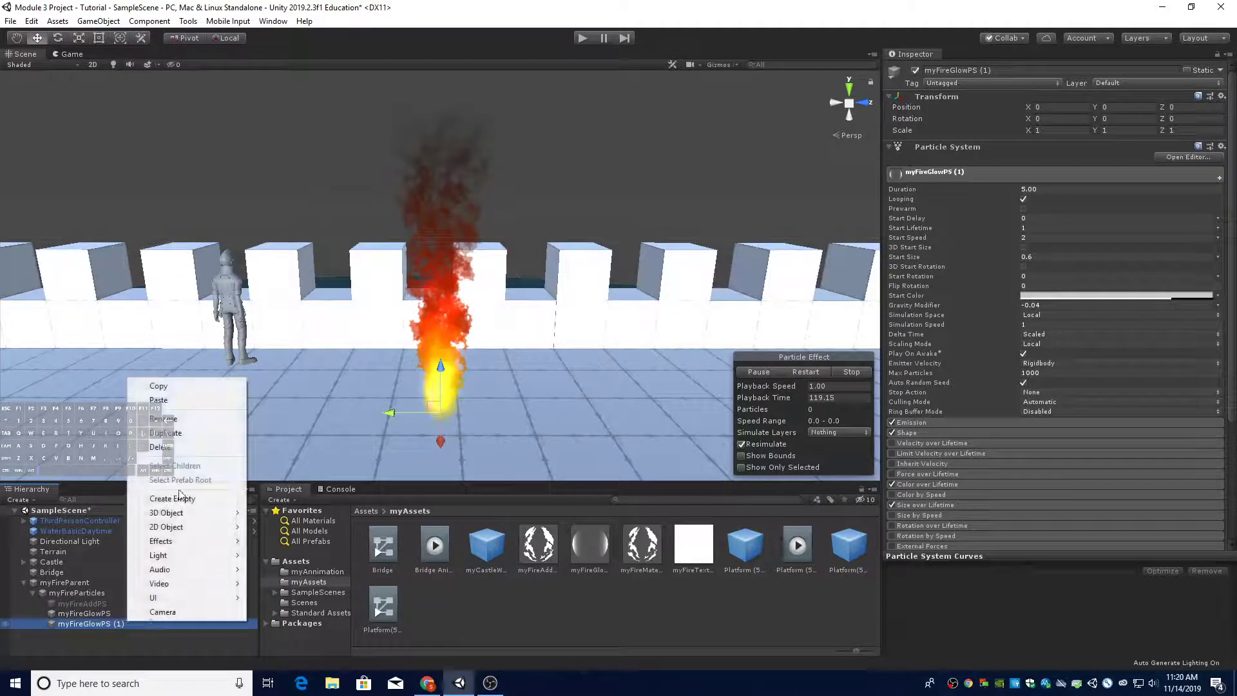
{"action": "left_click", "coordinate": [192, 418]}
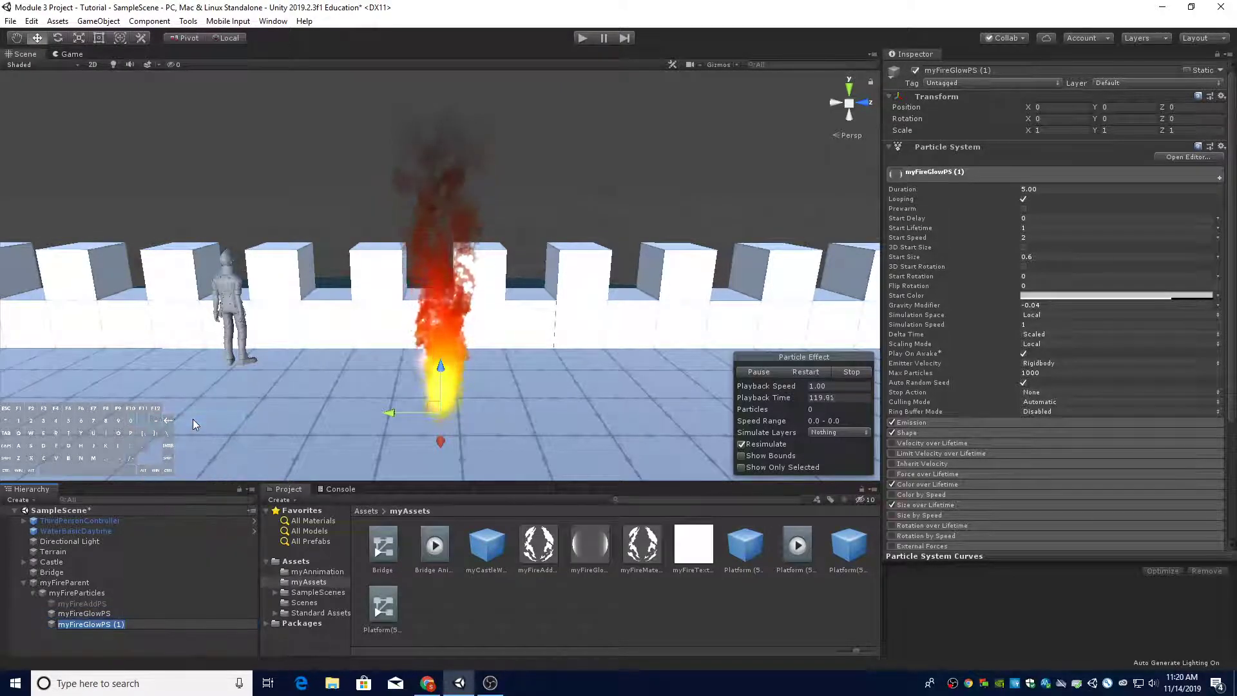
{"action": "type", "text": "myFi"}
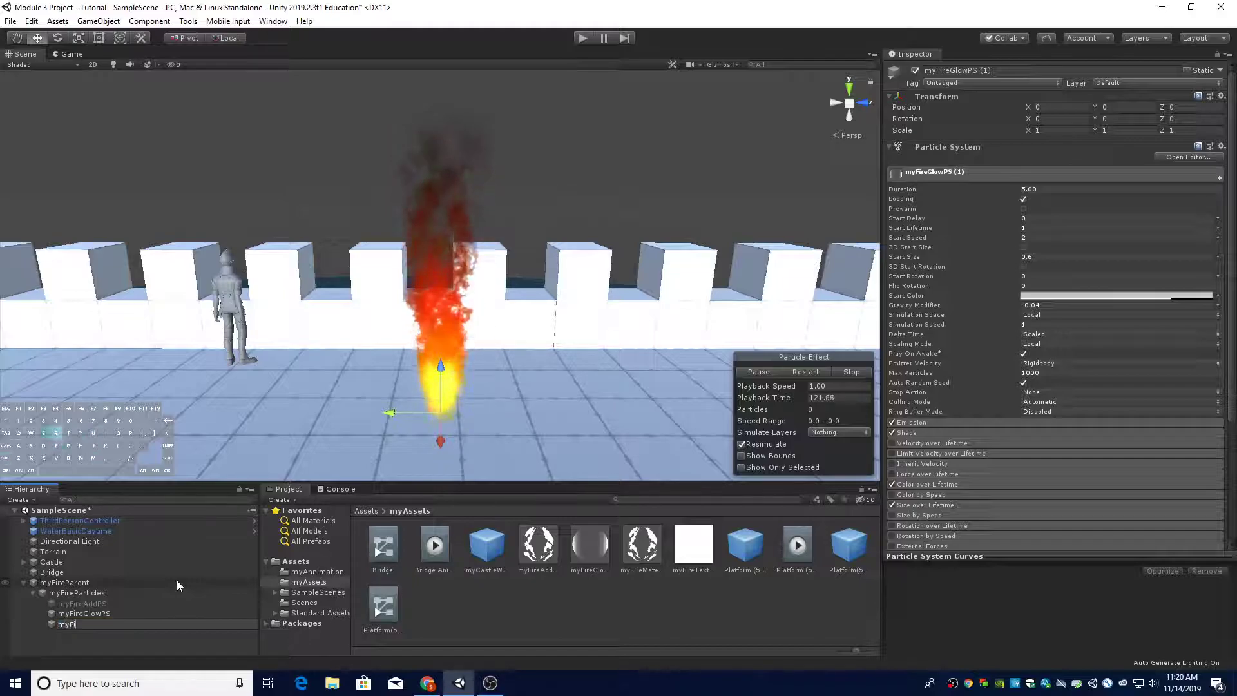
{"action": "type", "text": "reSparksPS"}
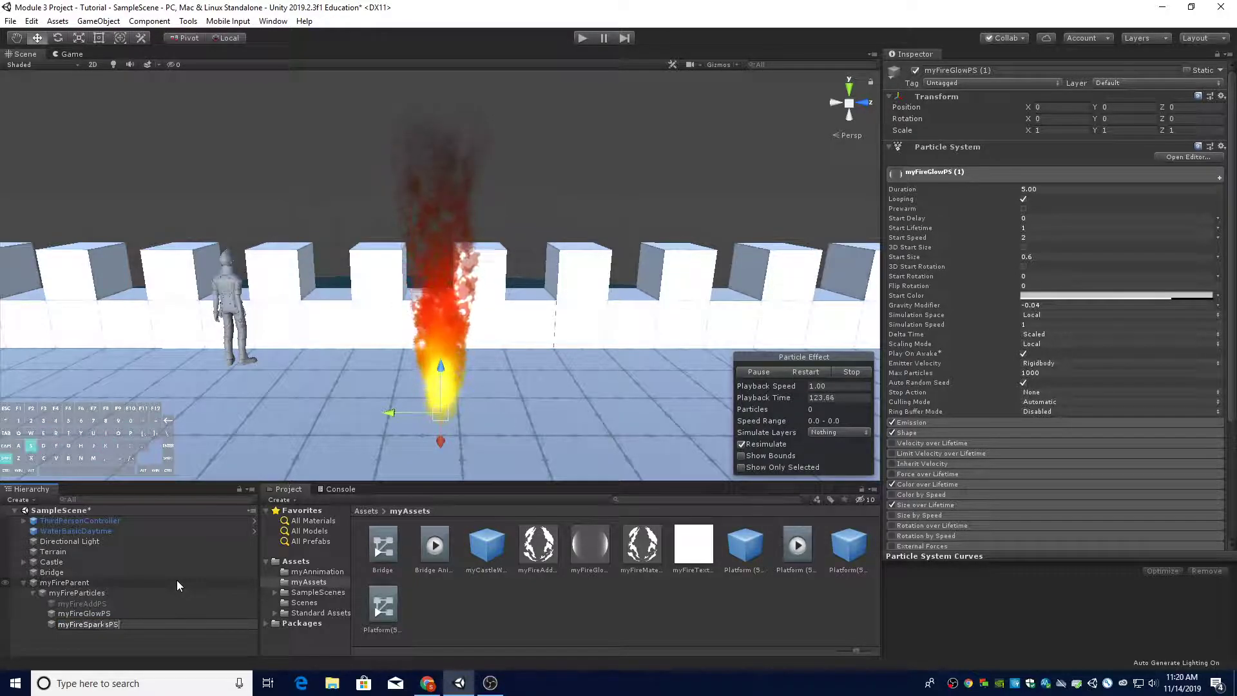
{"action": "key", "text": "Return"}
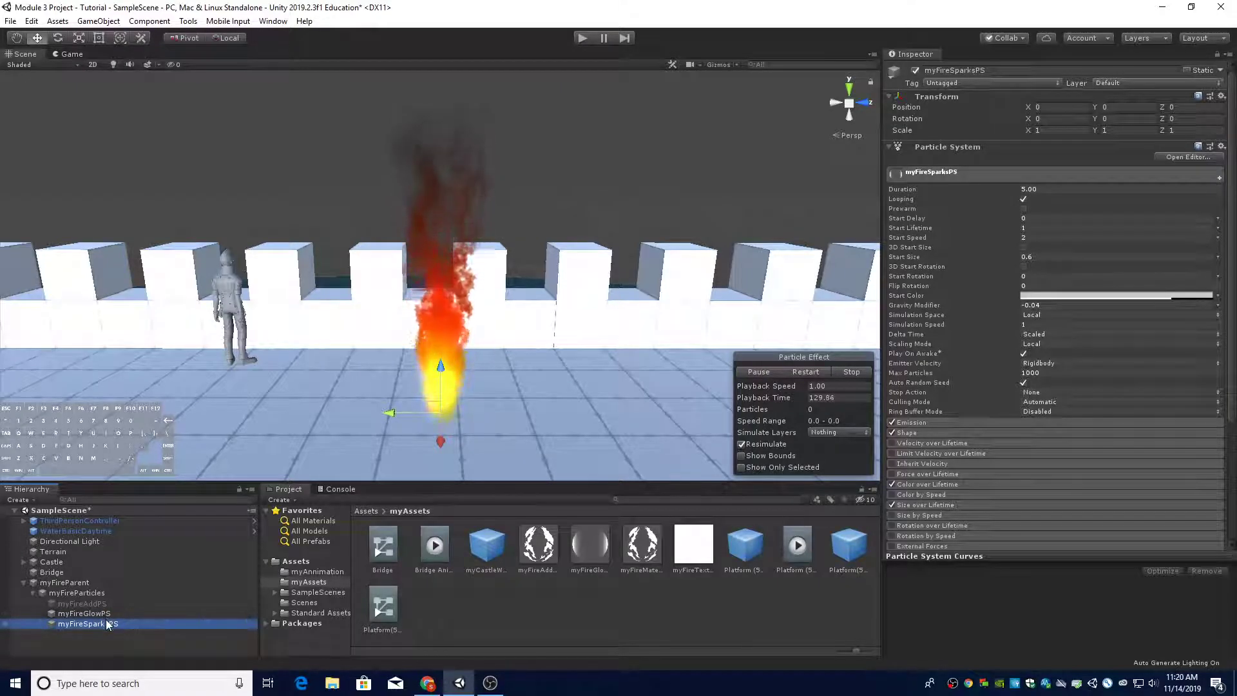
{"action": "key", "text": "F2"}
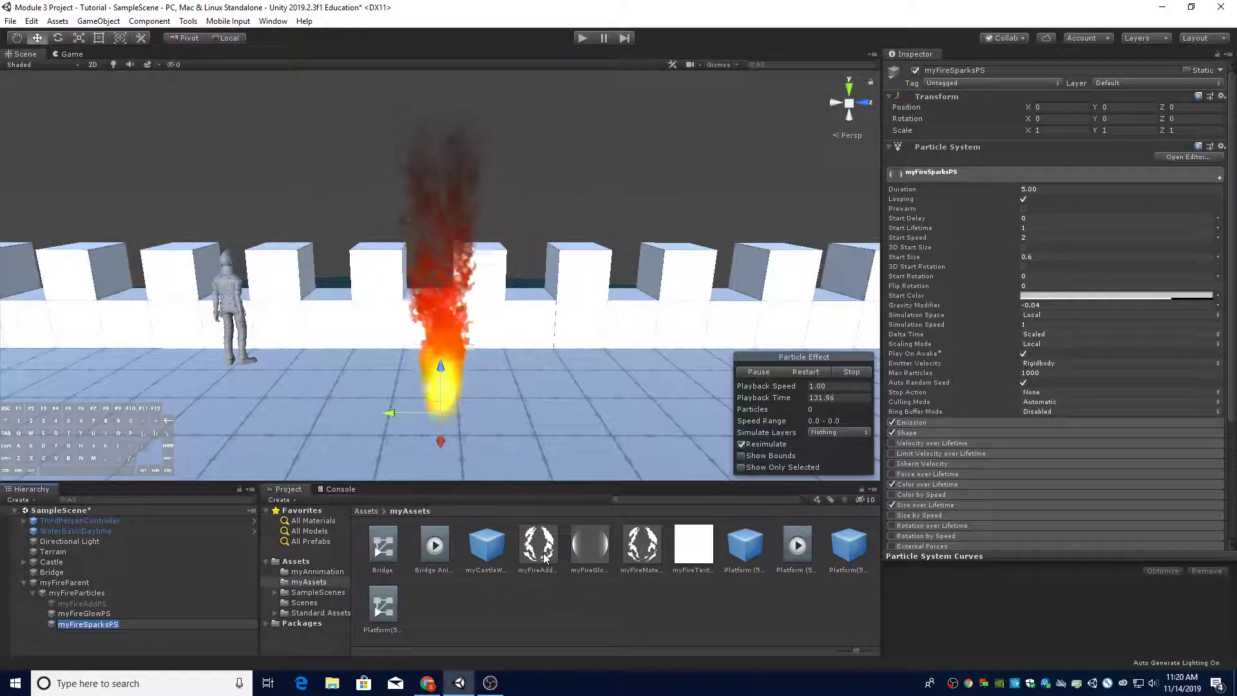
Deactivate the myFireGlowPS object so the sparks particles can be judged without it
{"action": "left_click", "coordinate": [107, 614]}
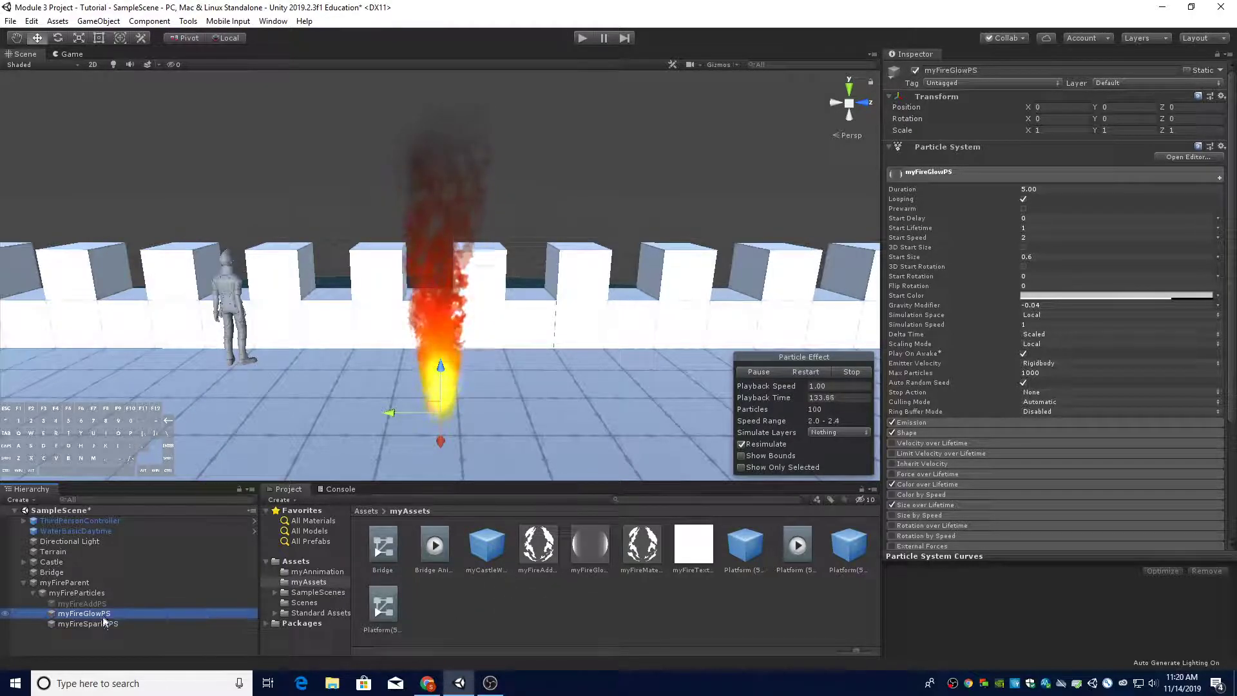
{"action": "left_click", "coordinate": [107, 624]}
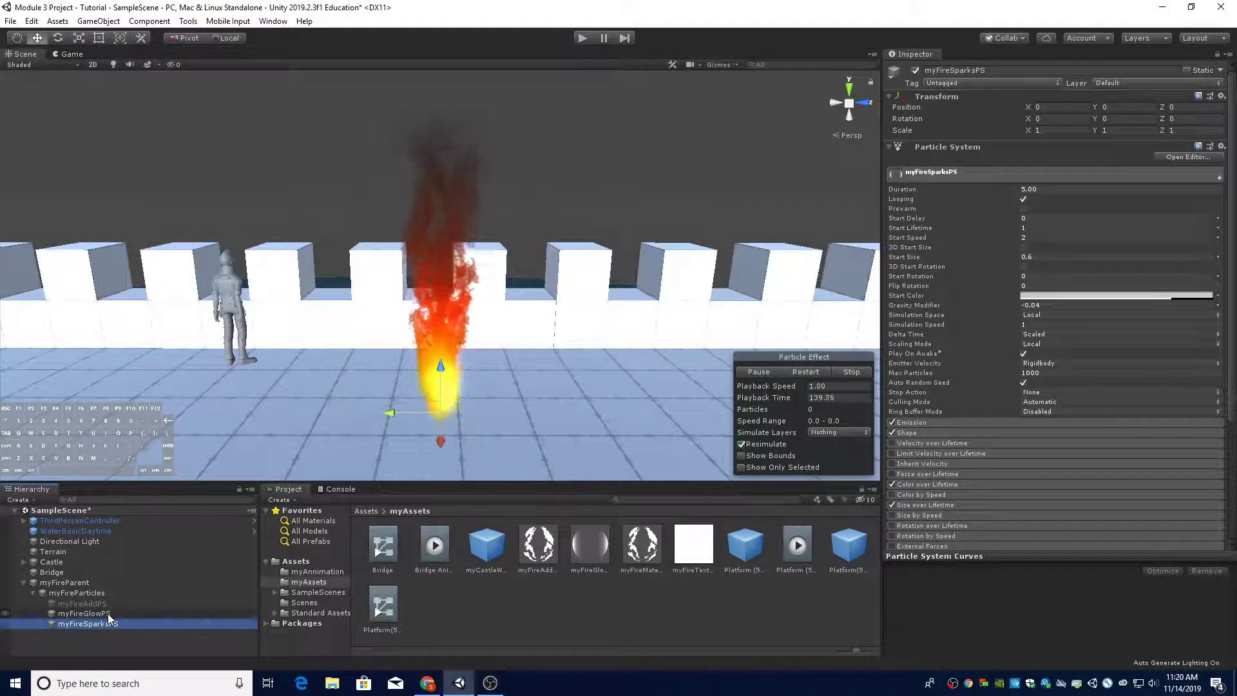
{"action": "left_click", "coordinate": [107, 614]}
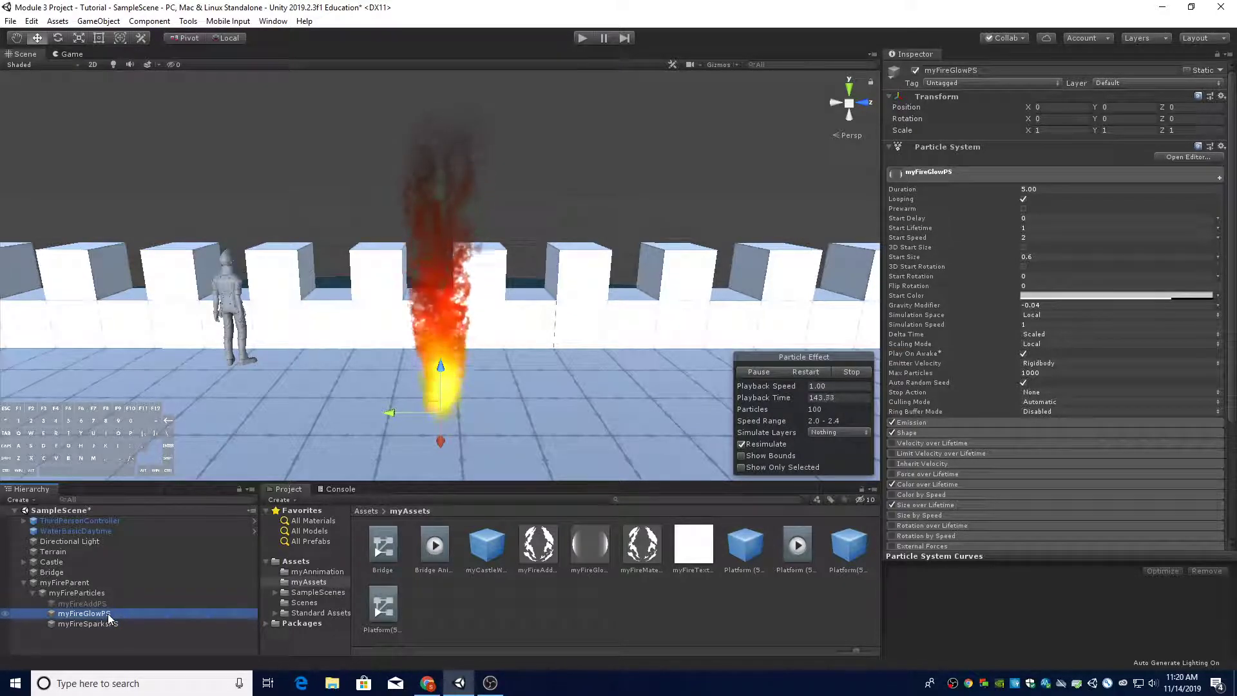
{"action": "left_click", "coordinate": [914, 70]}
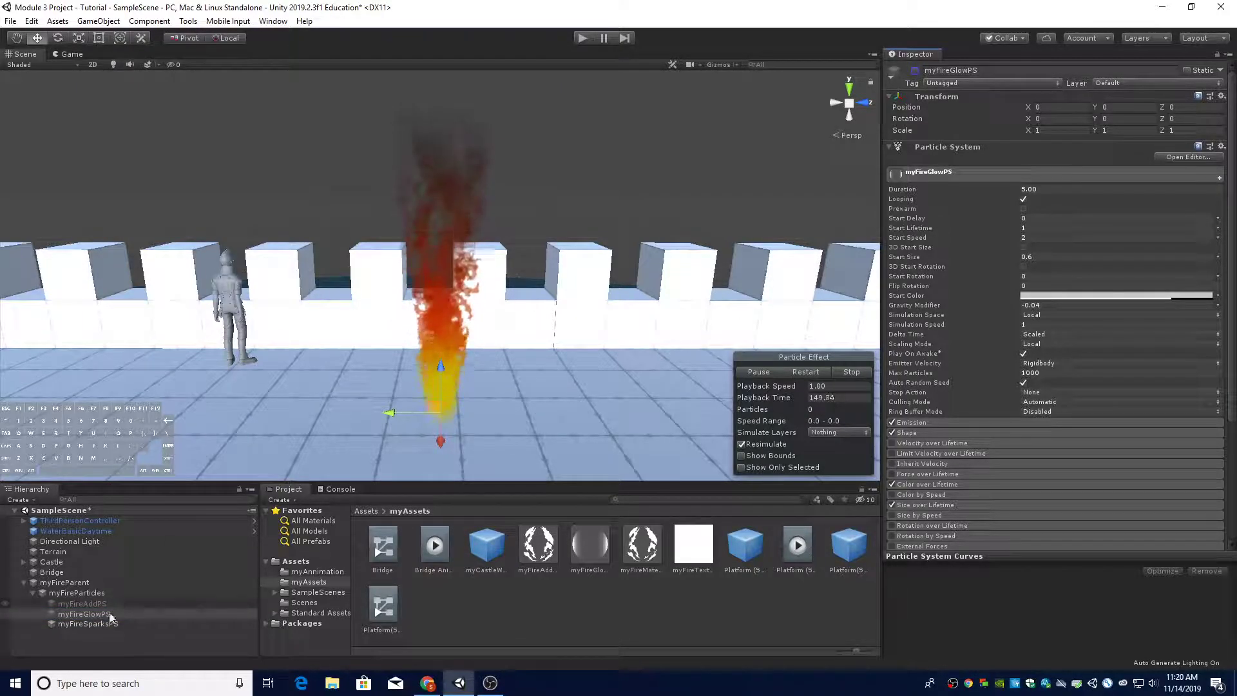
Restart the myFireSparksPS particle preview and set its Start Lifetime to 1.3 and Start Speed to 4
{"action": "left_click", "coordinate": [89, 624]}
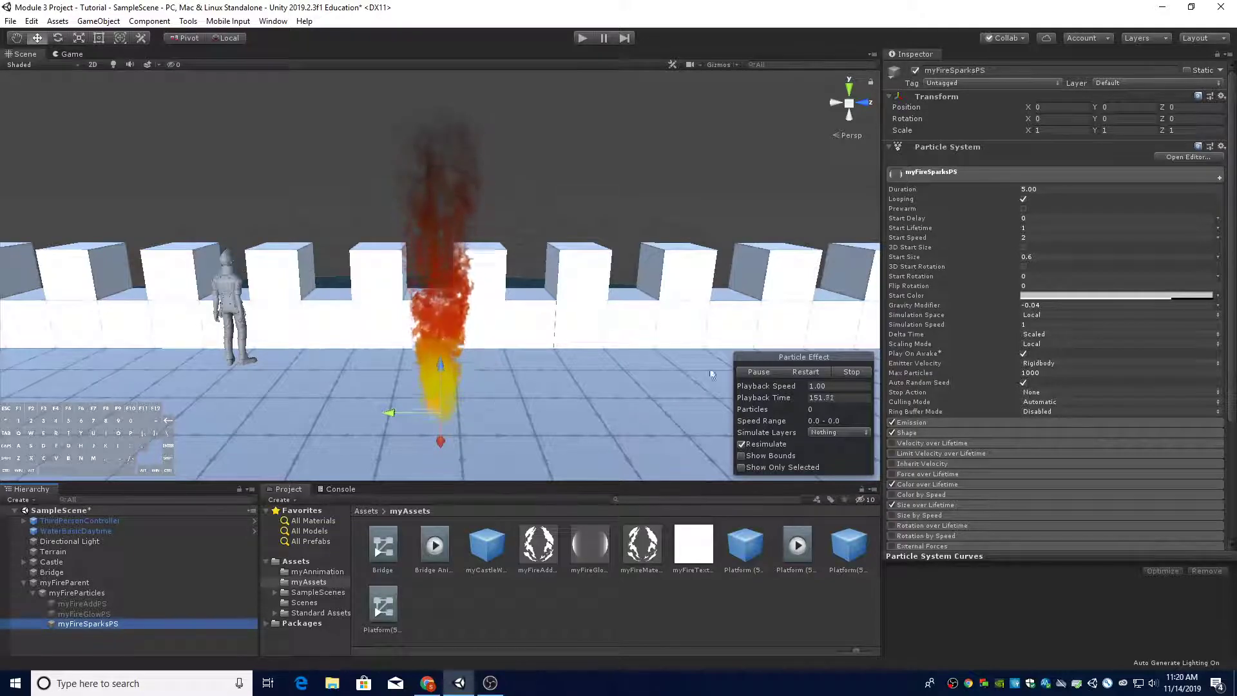
{"action": "left_click", "coordinate": [816, 372]}
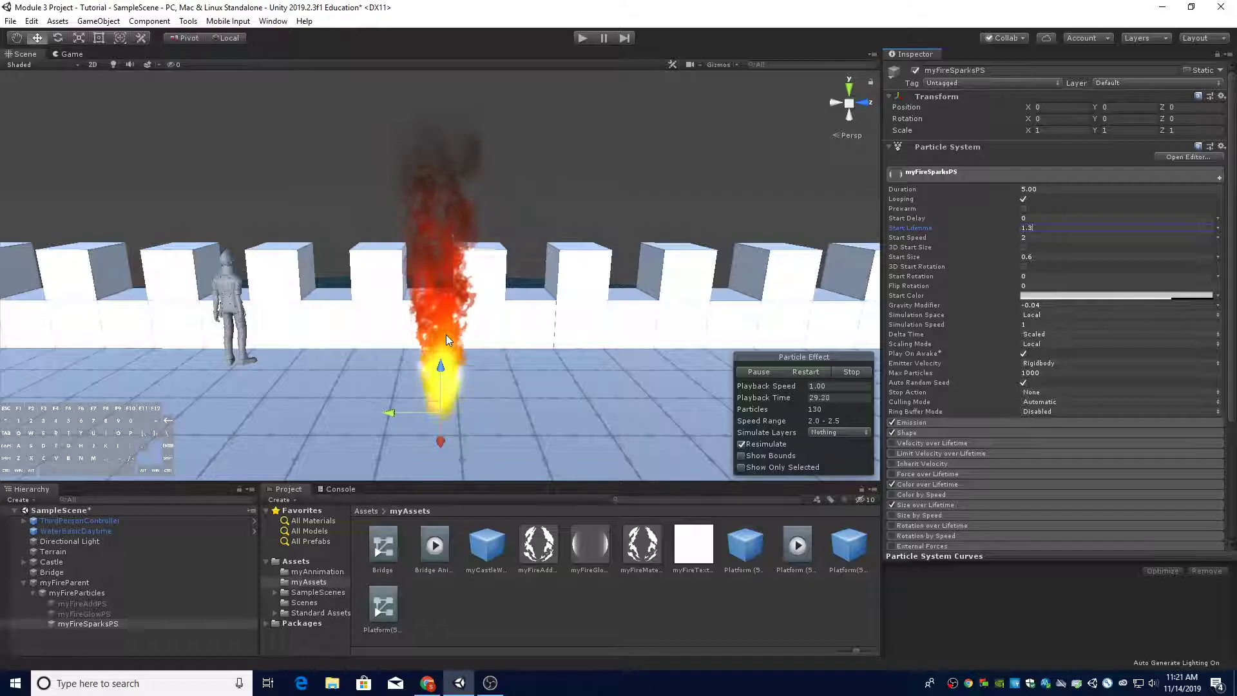
{"action": "left_click", "coordinate": [1038, 236]}
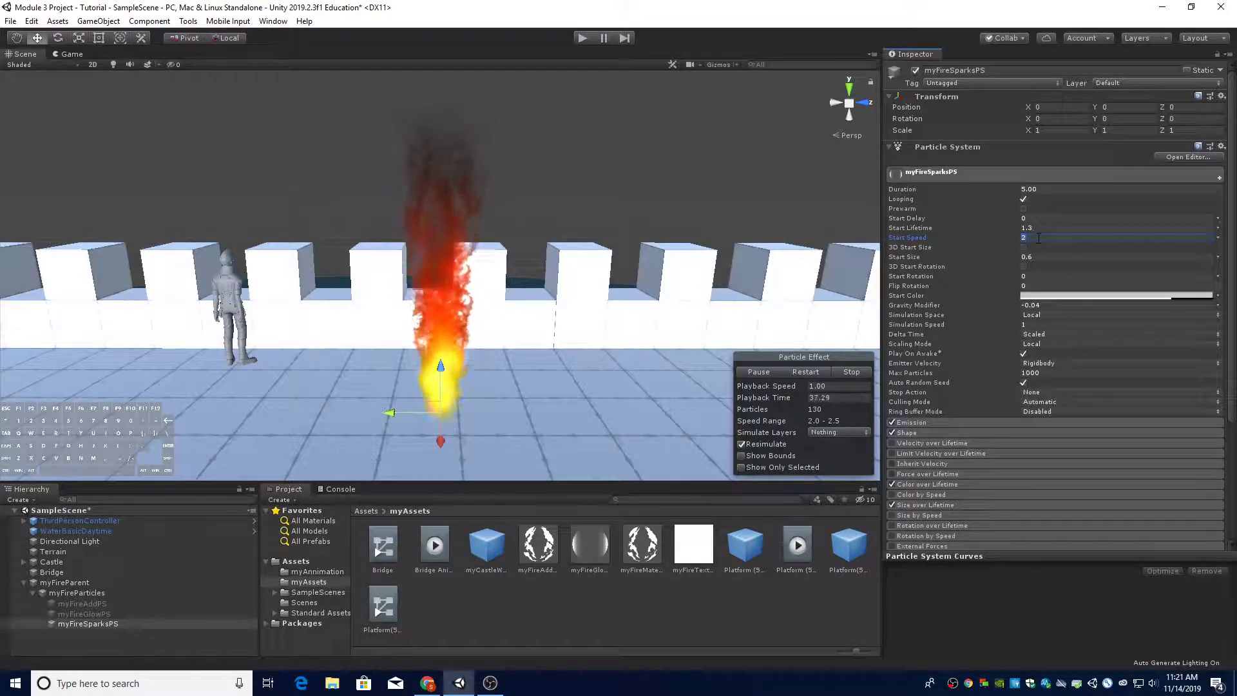
{"action": "type", "text": "4"}
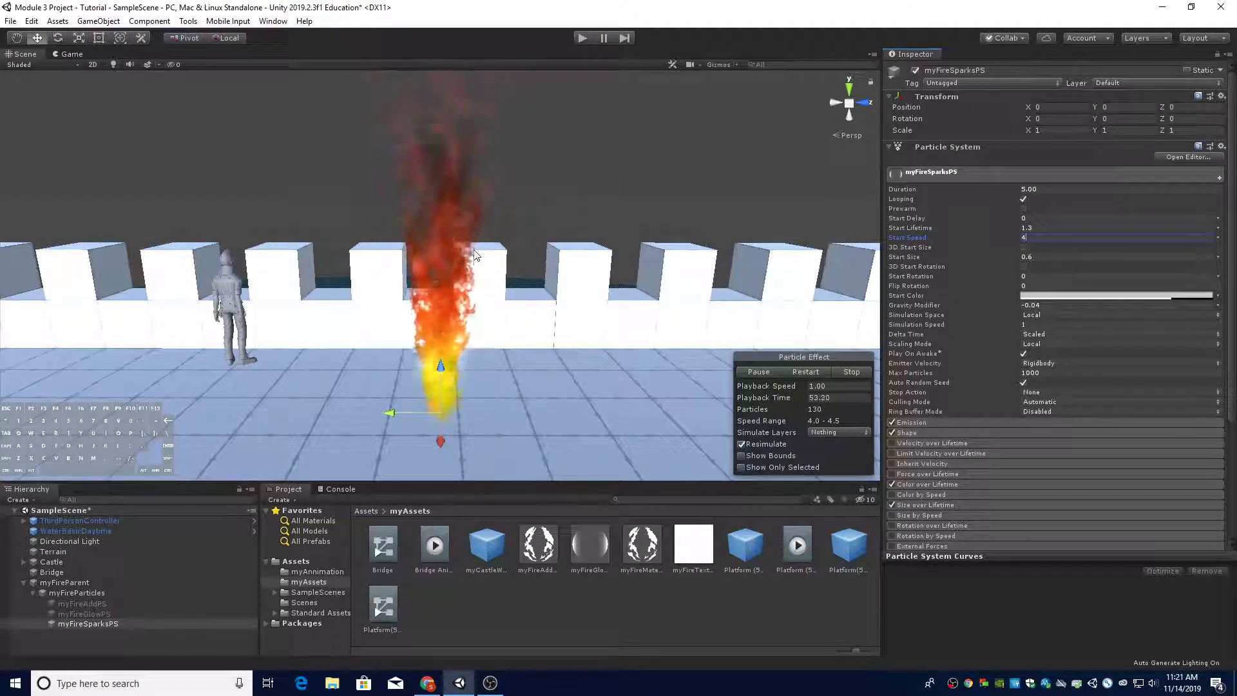
Set the Start Color of myFireSparksPS to fully opaque white, with R, G, B and A all at 255
{"action": "left_click", "coordinate": [1058, 297]}
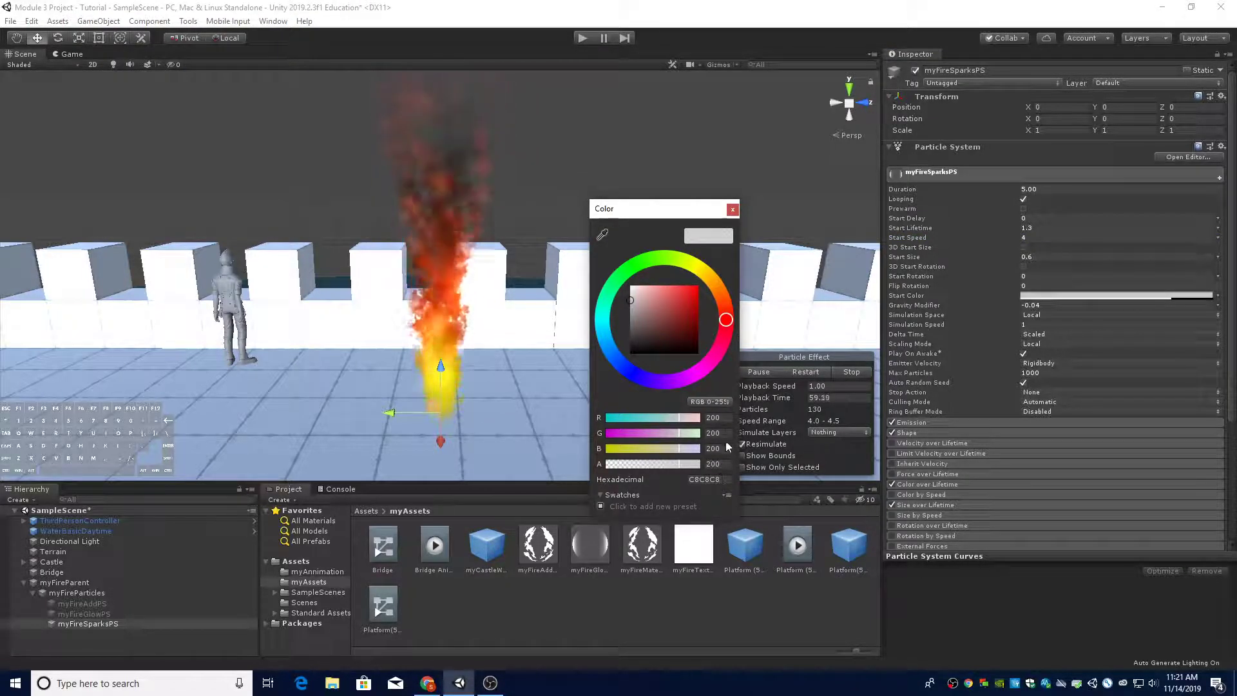
{"action": "left_click", "coordinate": [715, 417]}
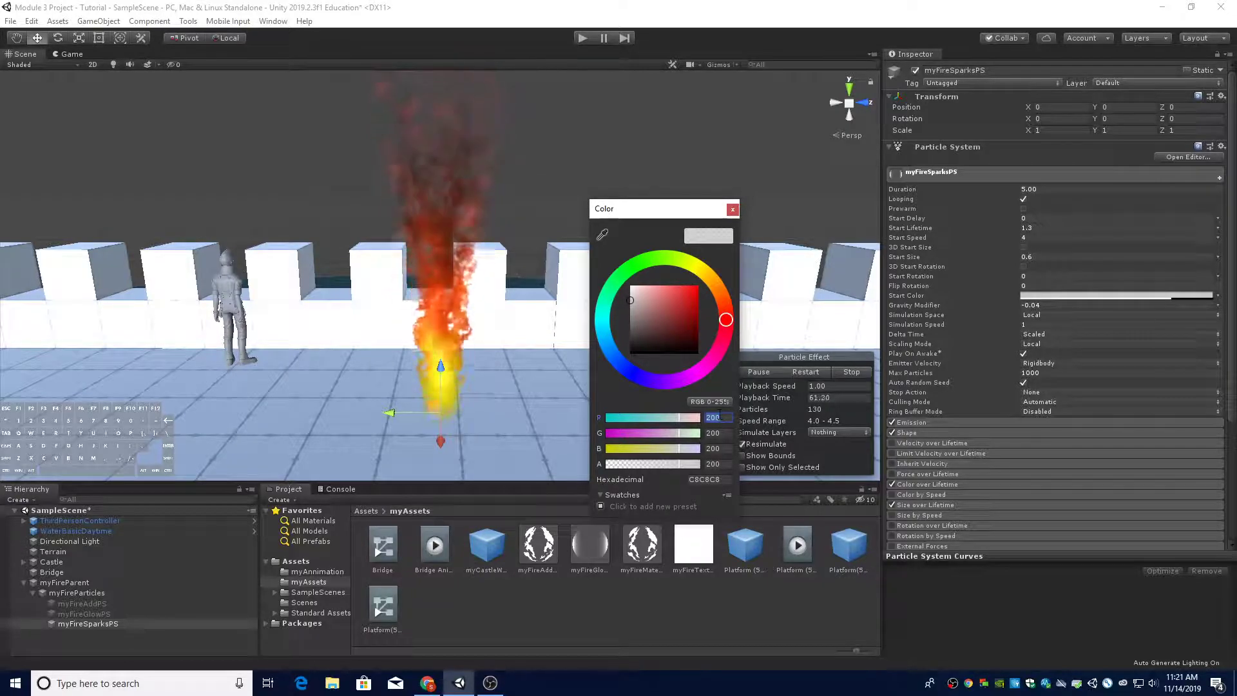
{"action": "type", "text": "255"}
{"action": "left_click", "coordinate": [715, 433]}
{"action": "type", "text": "255"}
{"action": "left_click", "coordinate": [717, 448]}
{"action": "type", "text": "255"}
{"action": "left_click", "coordinate": [715, 464]}
{"action": "type", "text": "255"}
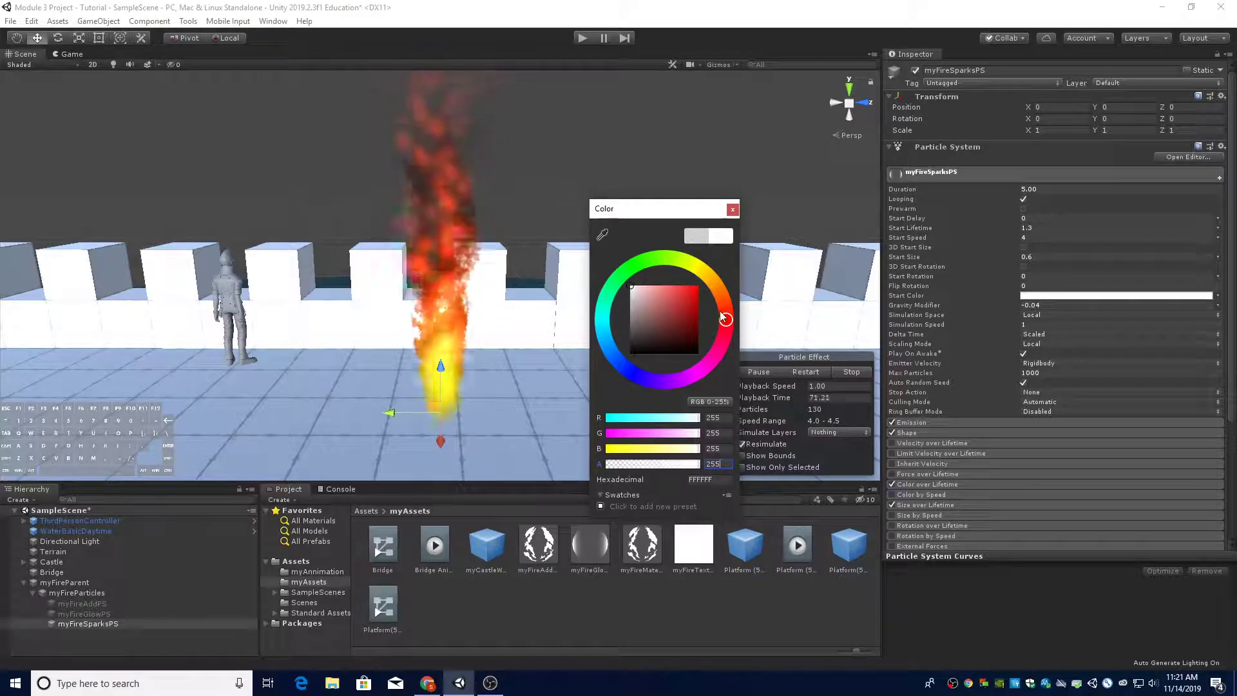
{"action": "left_click", "coordinate": [734, 210]}
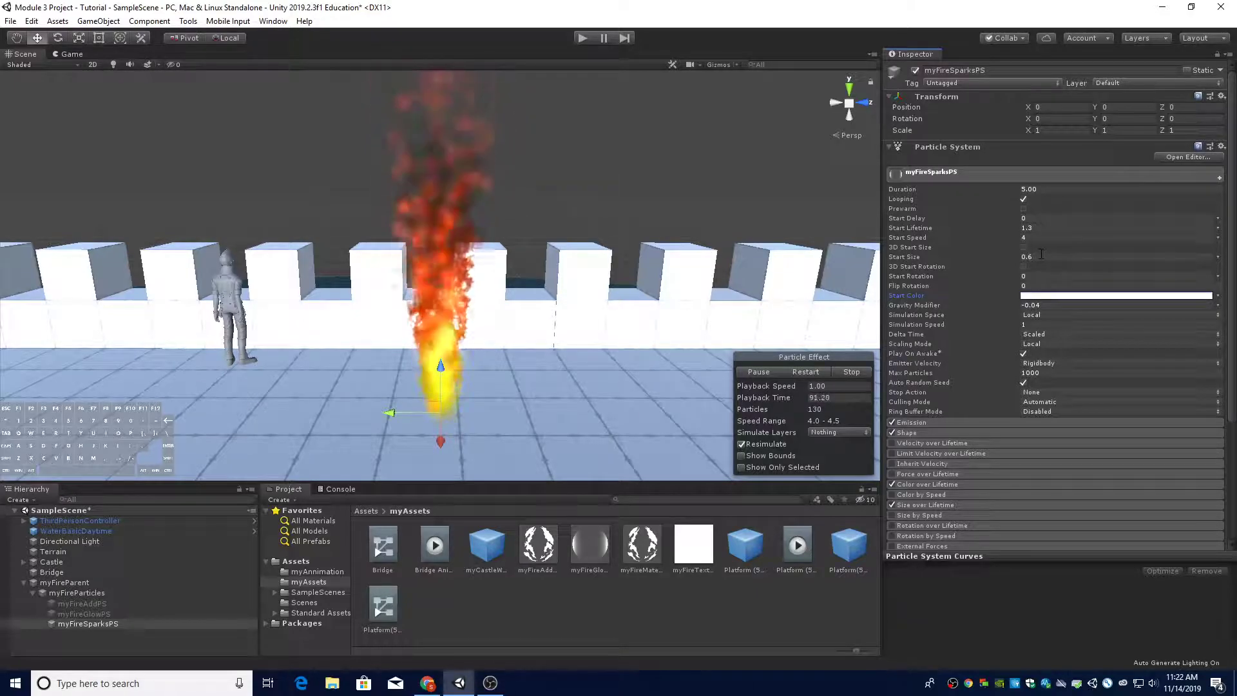
Switch the Start Size of myFireSparksPS to Random Between Two Constants, with values 0.1 and 0.2
{"action": "left_click", "coordinate": [1219, 258]}
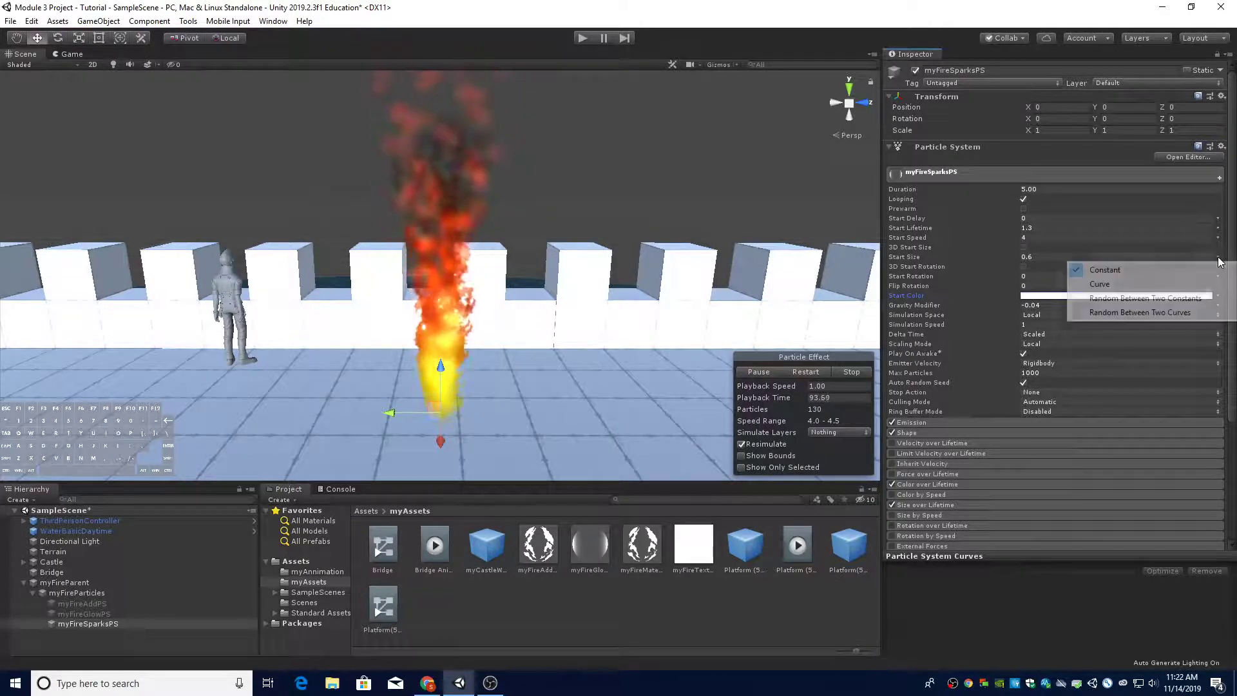
{"action": "left_click", "coordinate": [1175, 298]}
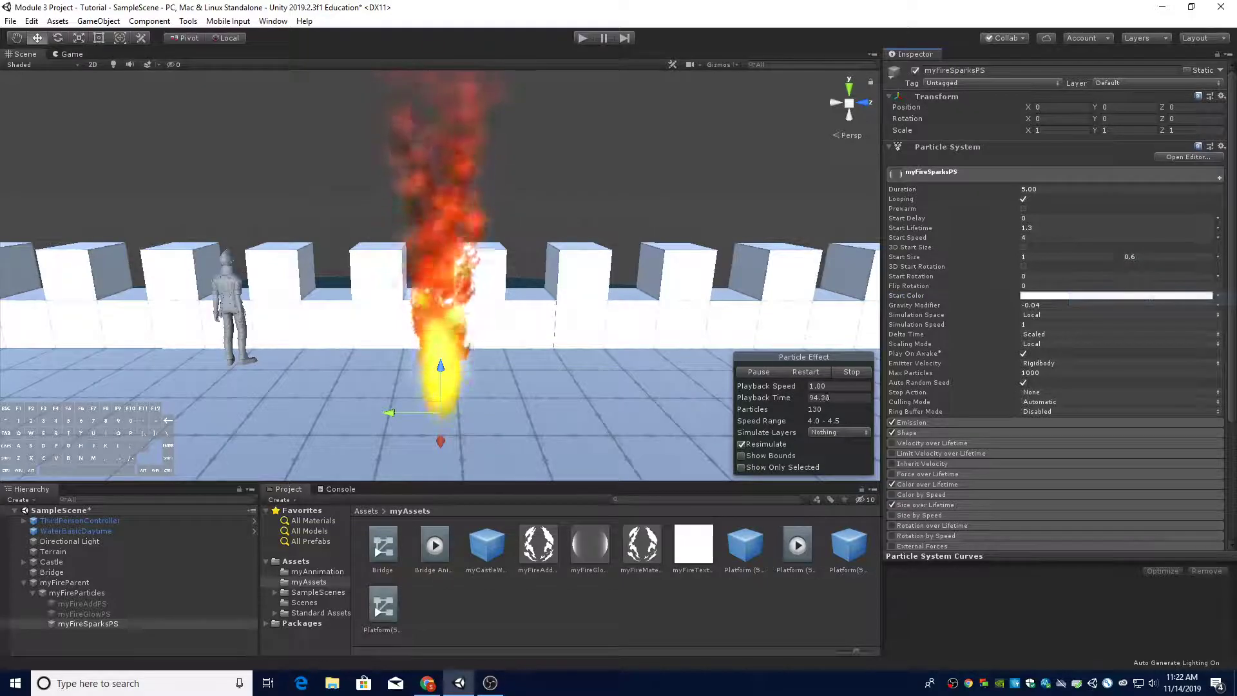
{"action": "left_click", "coordinate": [1069, 256]}
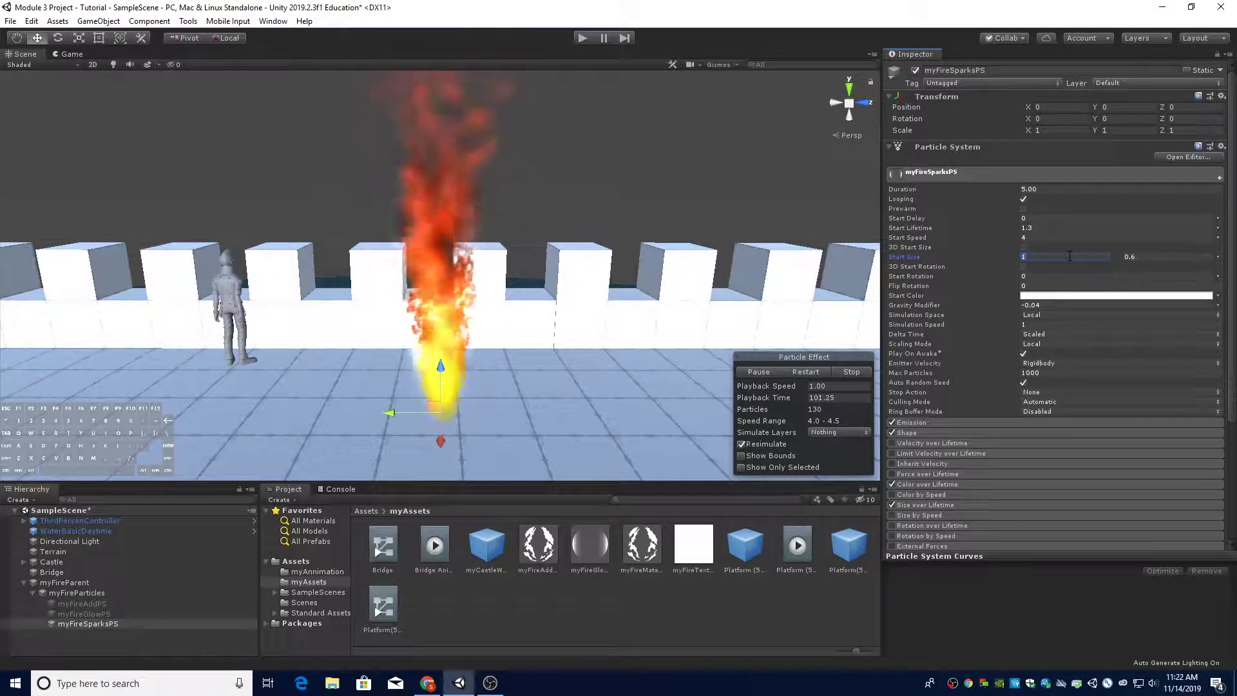
{"action": "type", "text": "0.1"}
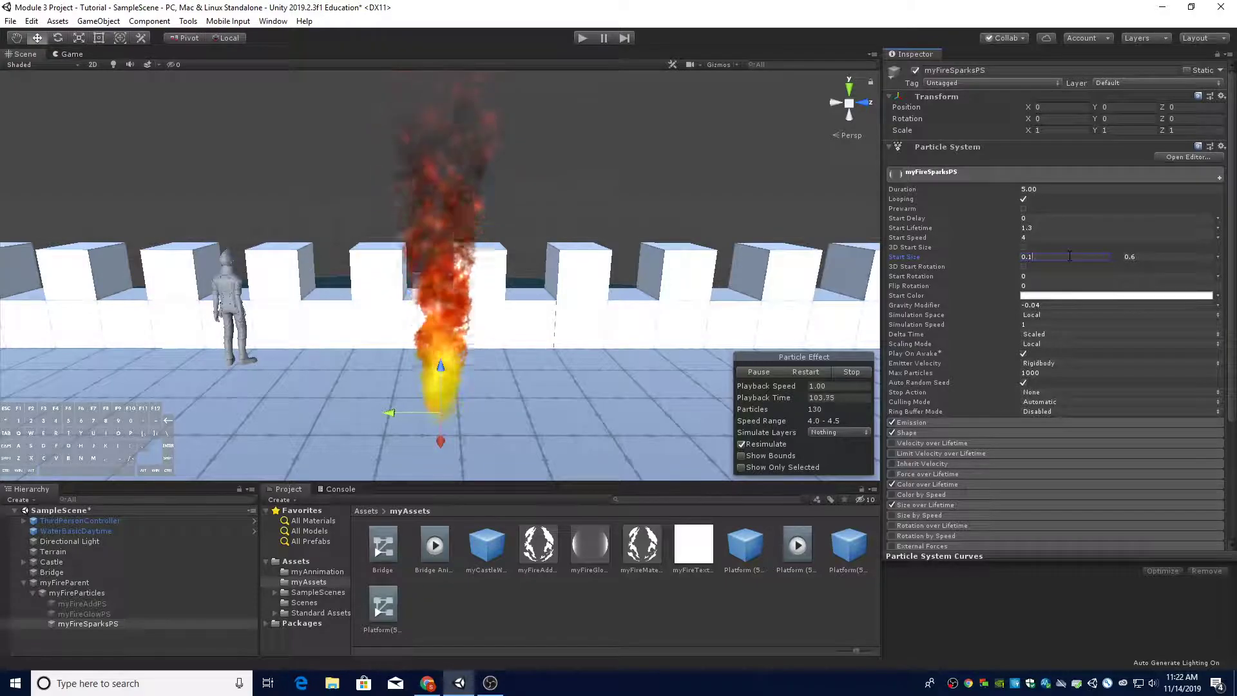
{"action": "left_click", "coordinate": [1148, 257]}
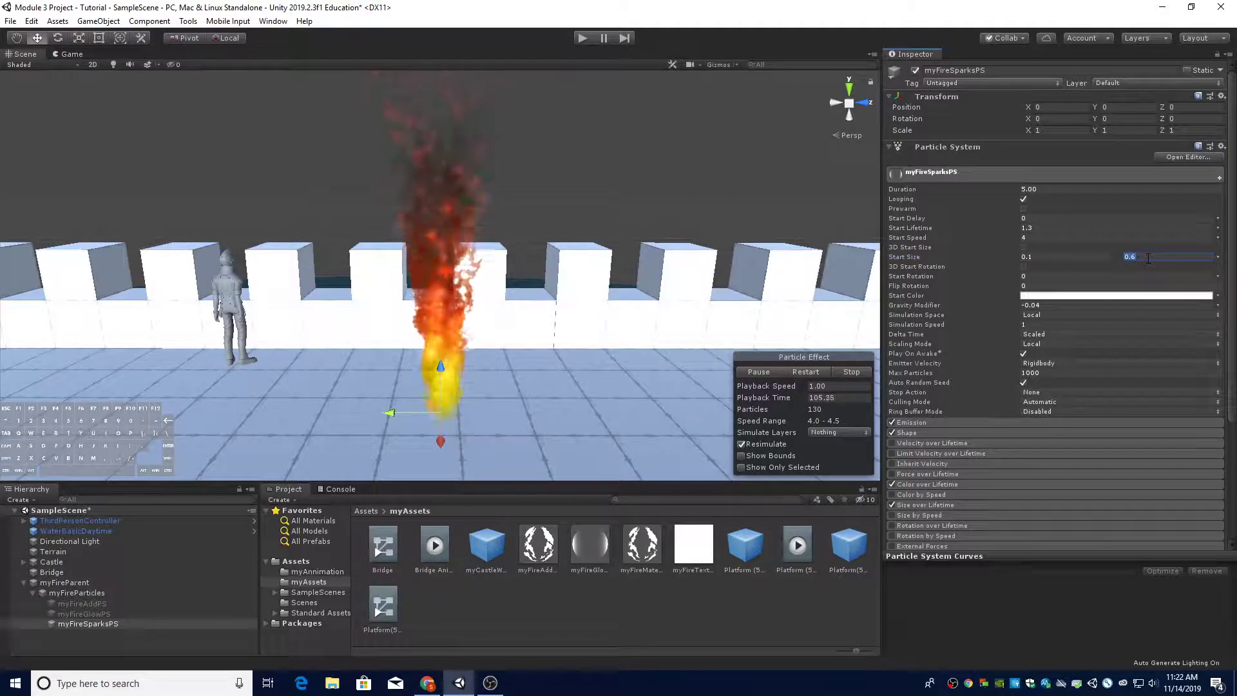
{"action": "type", "text": "0.2"}
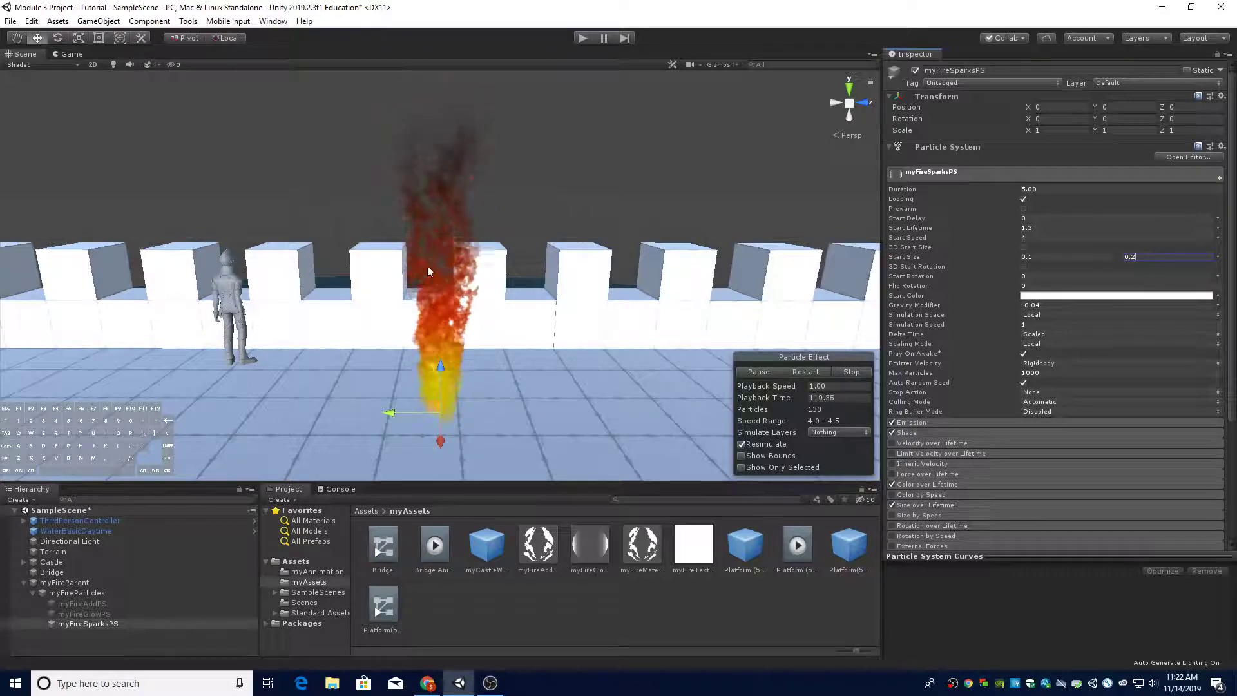
Set the cone Radius in the Shape module of myFireSparksPS to 0.2
{"action": "left_click", "coordinate": [974, 170]}
{"action": "left_click", "coordinate": [913, 198]}
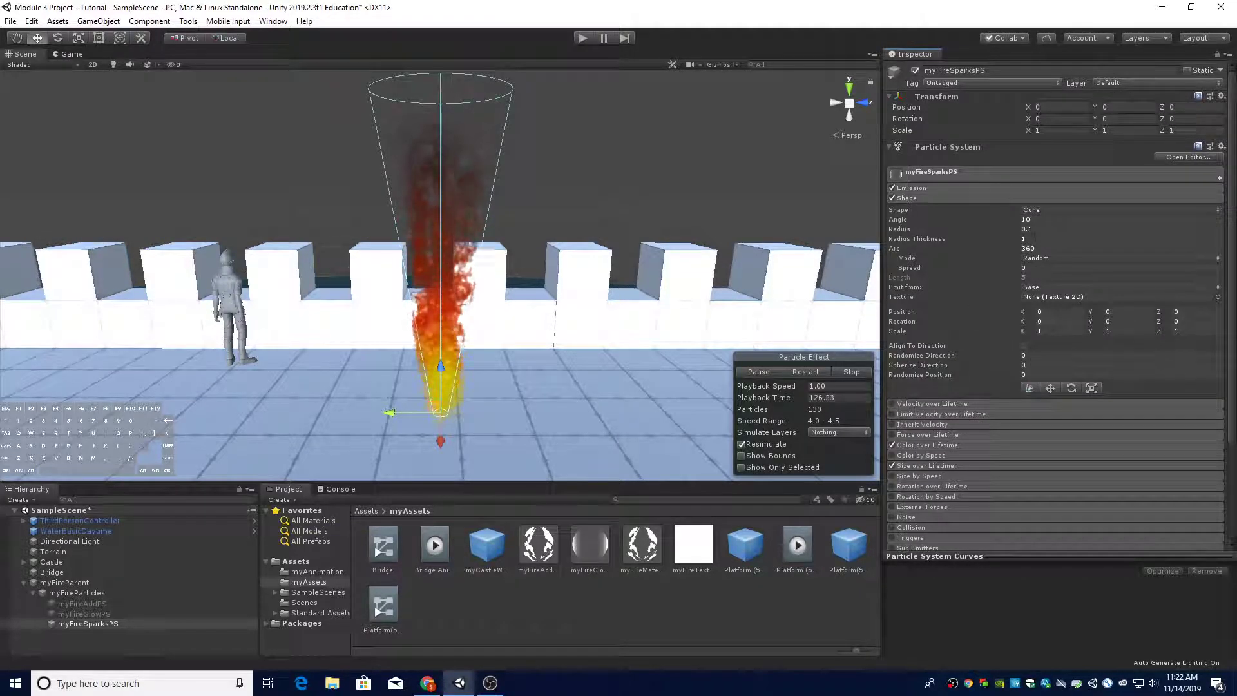
{"action": "left_click", "coordinate": [1037, 229]}
{"action": "left_click", "coordinate": [1038, 229]}
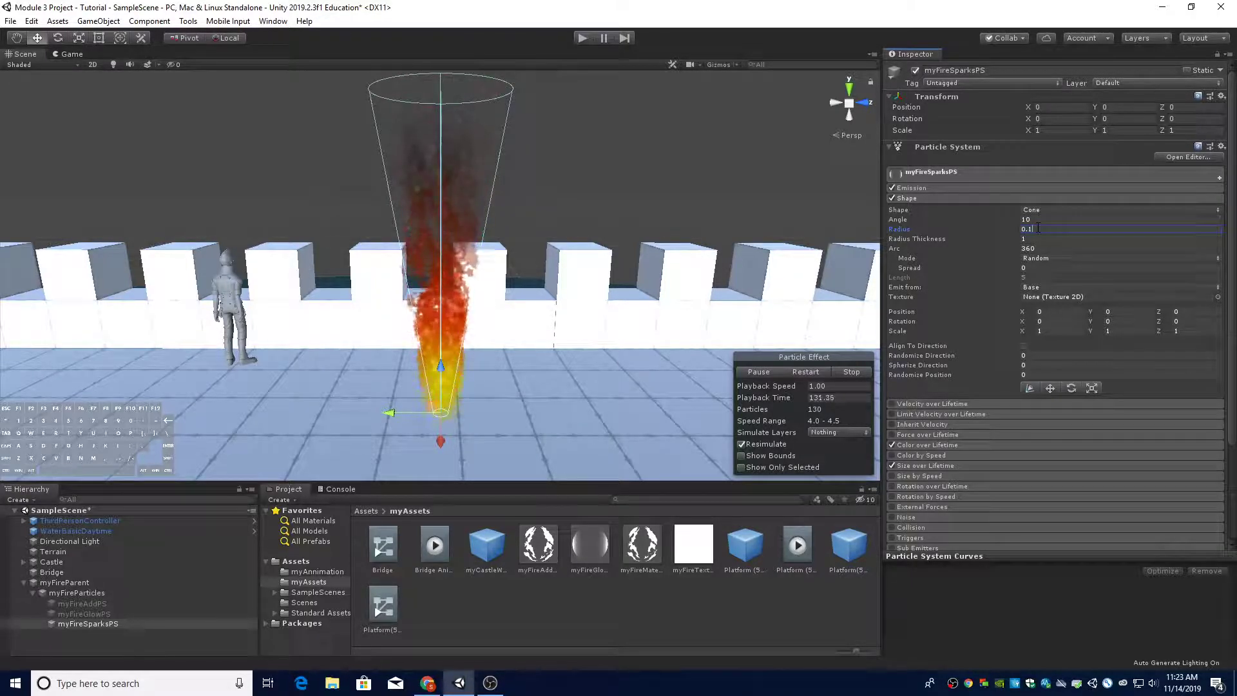
{"action": "key", "text": "BackSpace"}
{"action": "type", "text": "2"}
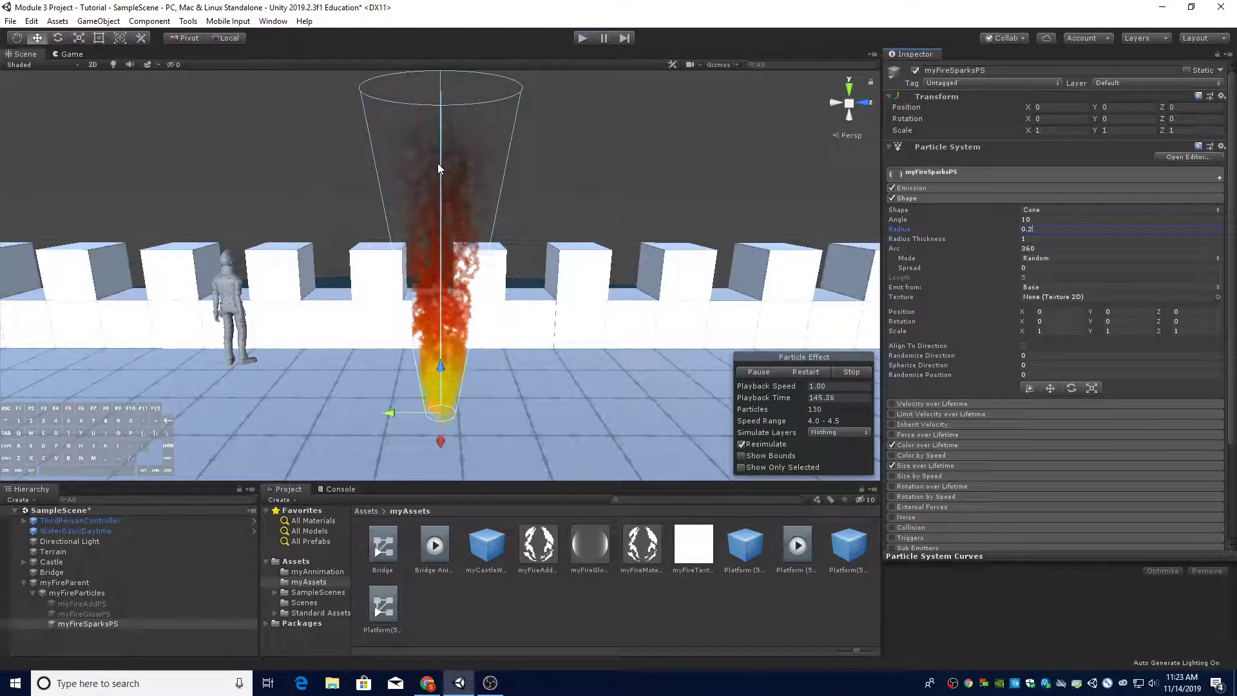
{"action": "scroll", "coordinate": [439, 164], "scroll_direction": "down", "scroll_amount": 1}
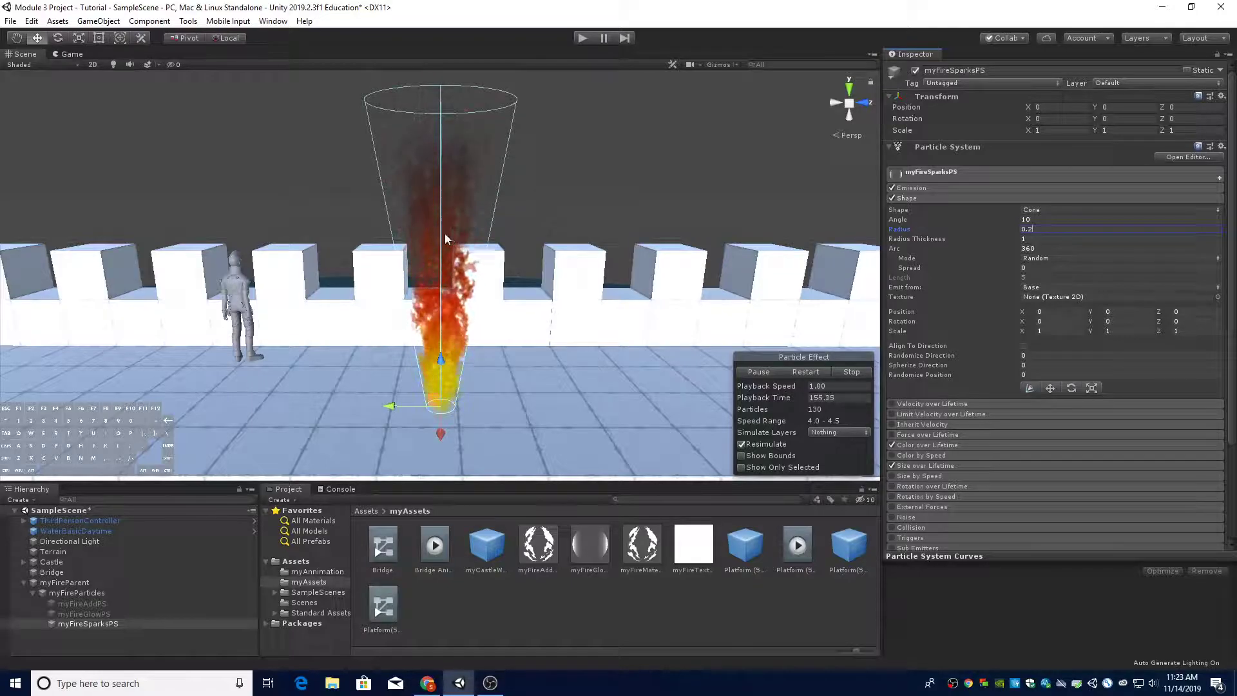
{"action": "left_click", "coordinate": [937, 199]}
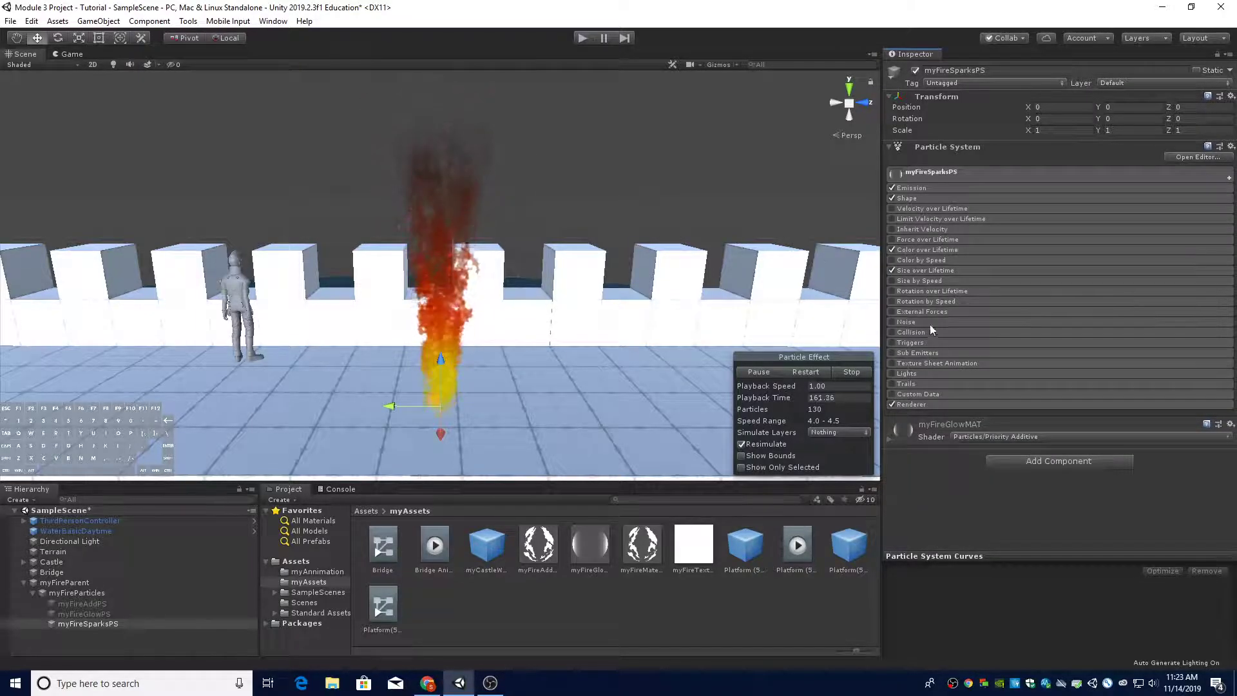
Enable the Noise module of myFireSparksPS with Strength 0.5 and Frequency 1, and restart the particle preview
{"action": "left_click", "coordinate": [893, 321]}
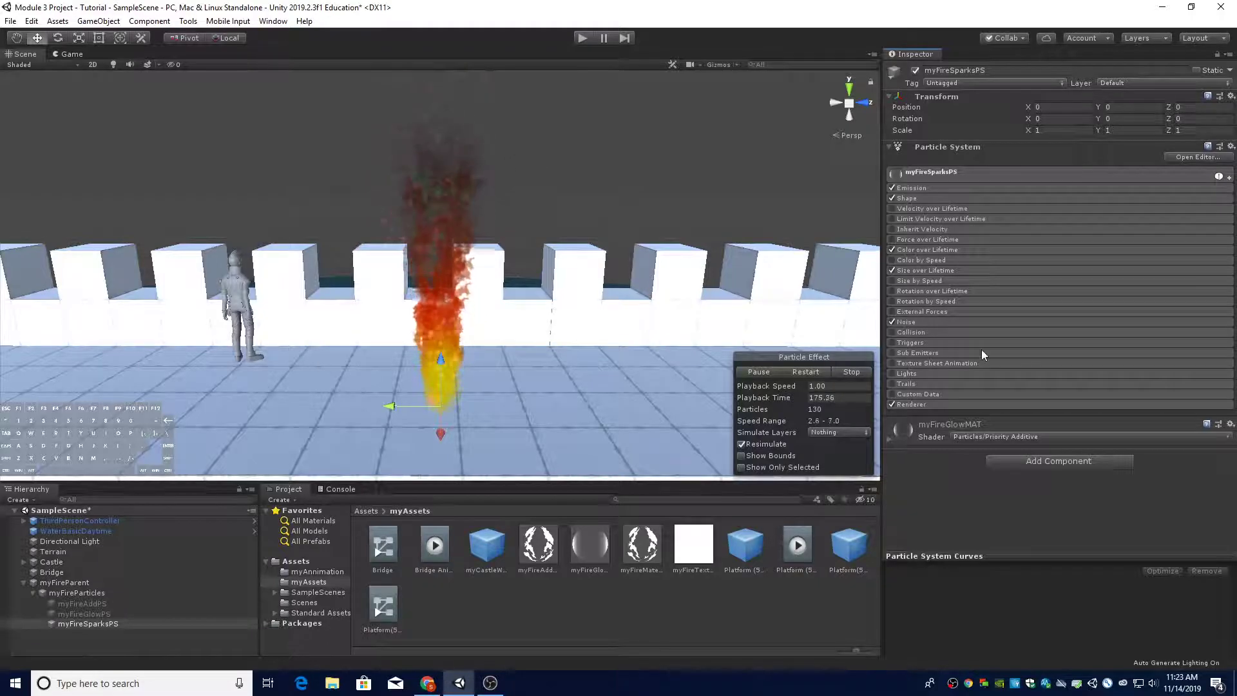
{"action": "left_click", "coordinate": [953, 320]}
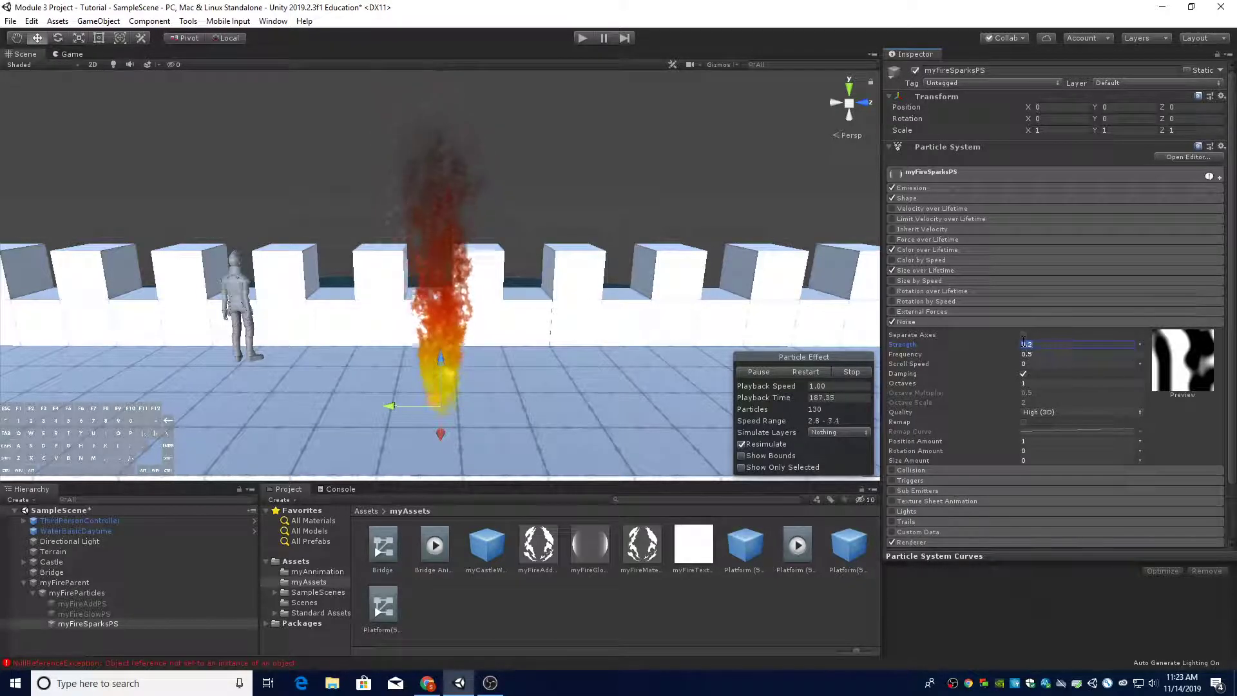
{"action": "type", "text": ".5"}
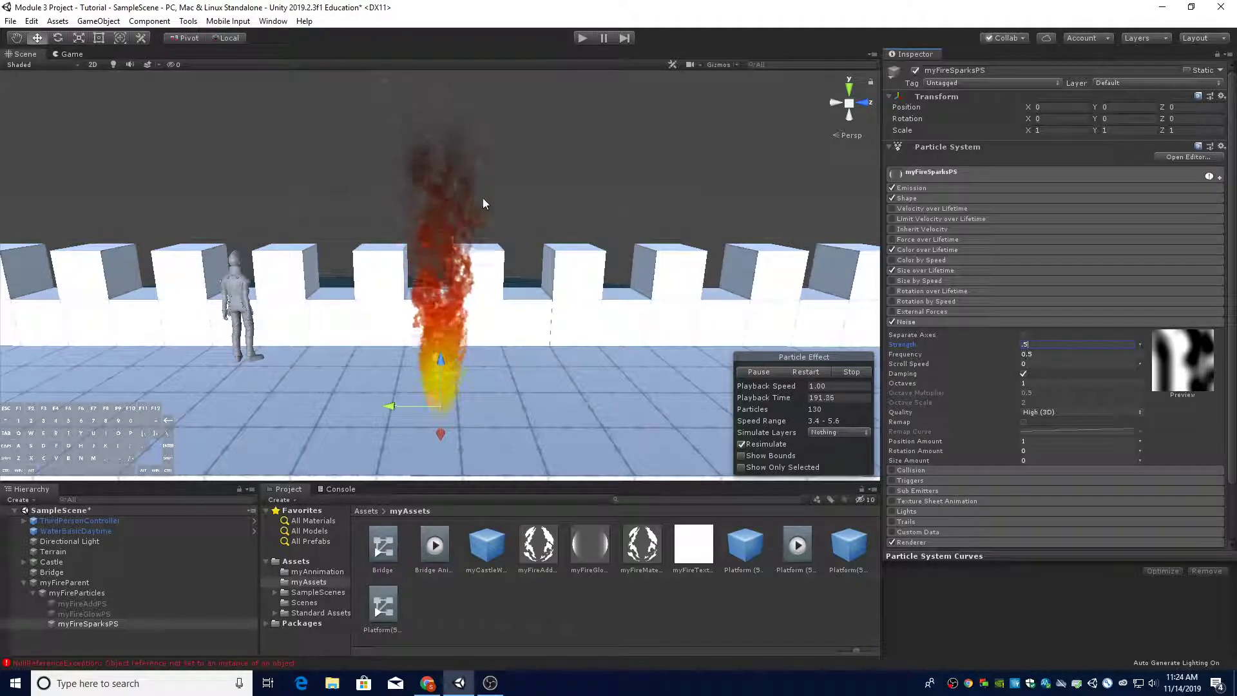
{"action": "left_click", "coordinate": [1042, 355]}
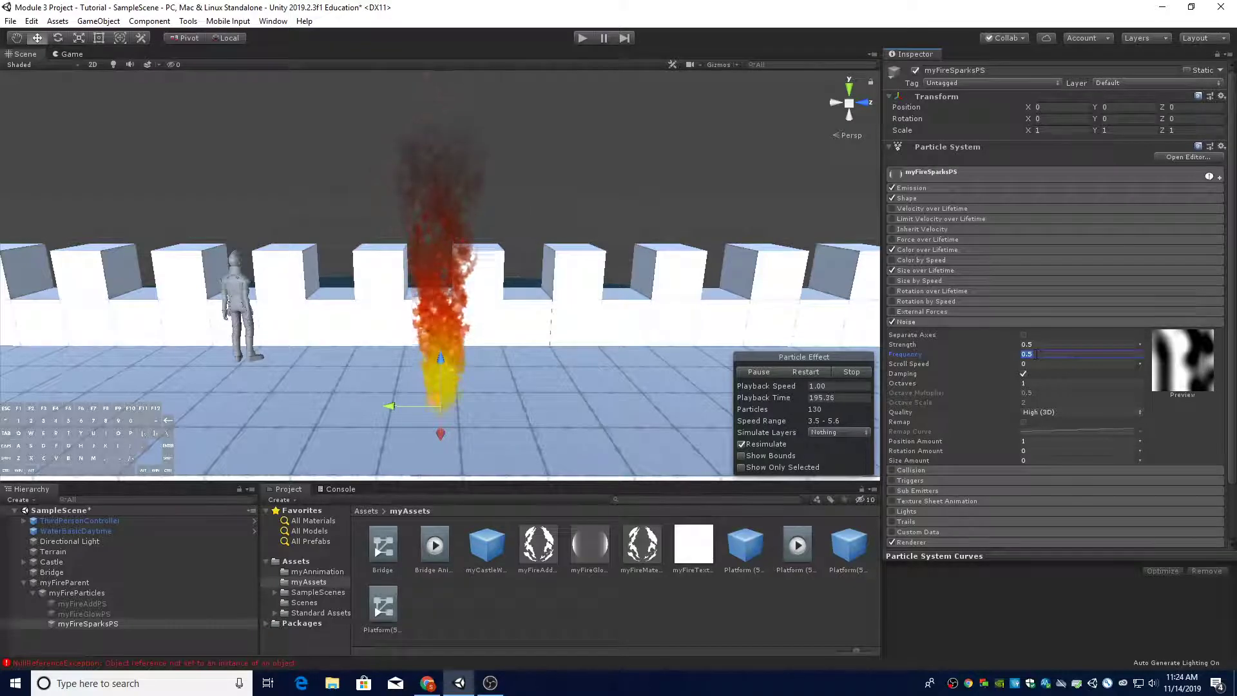
{"action": "type", "text": "1"}
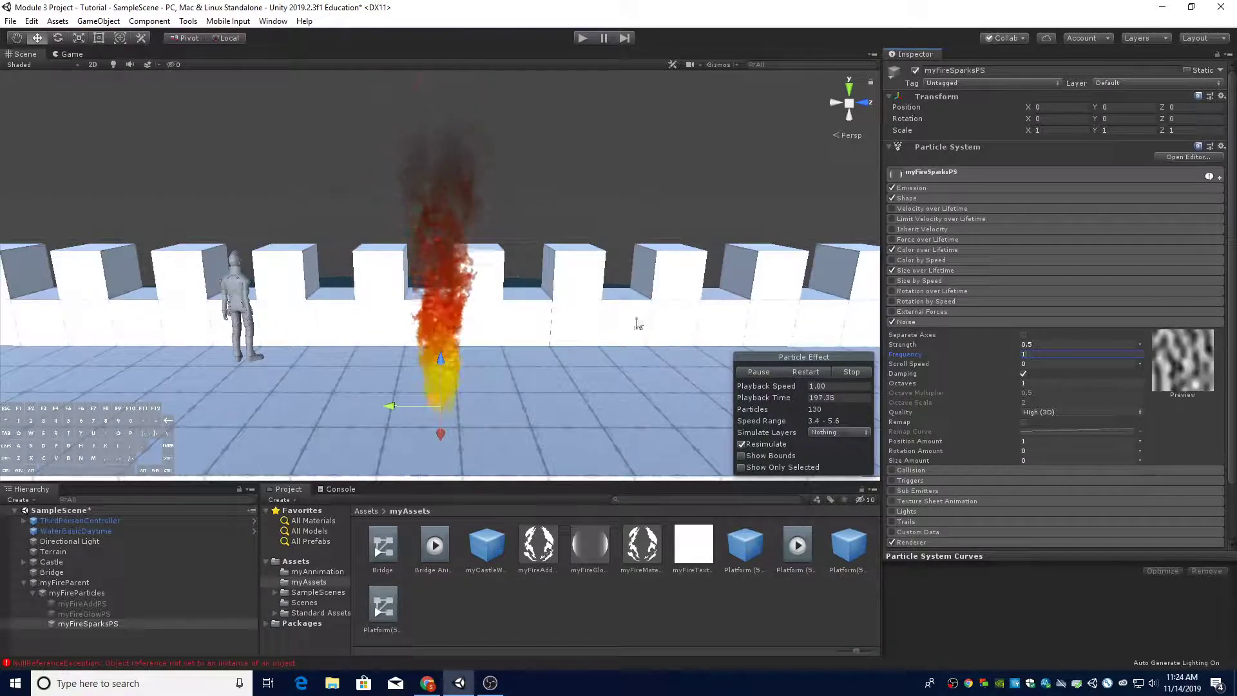
{"action": "left_click", "coordinate": [812, 375]}
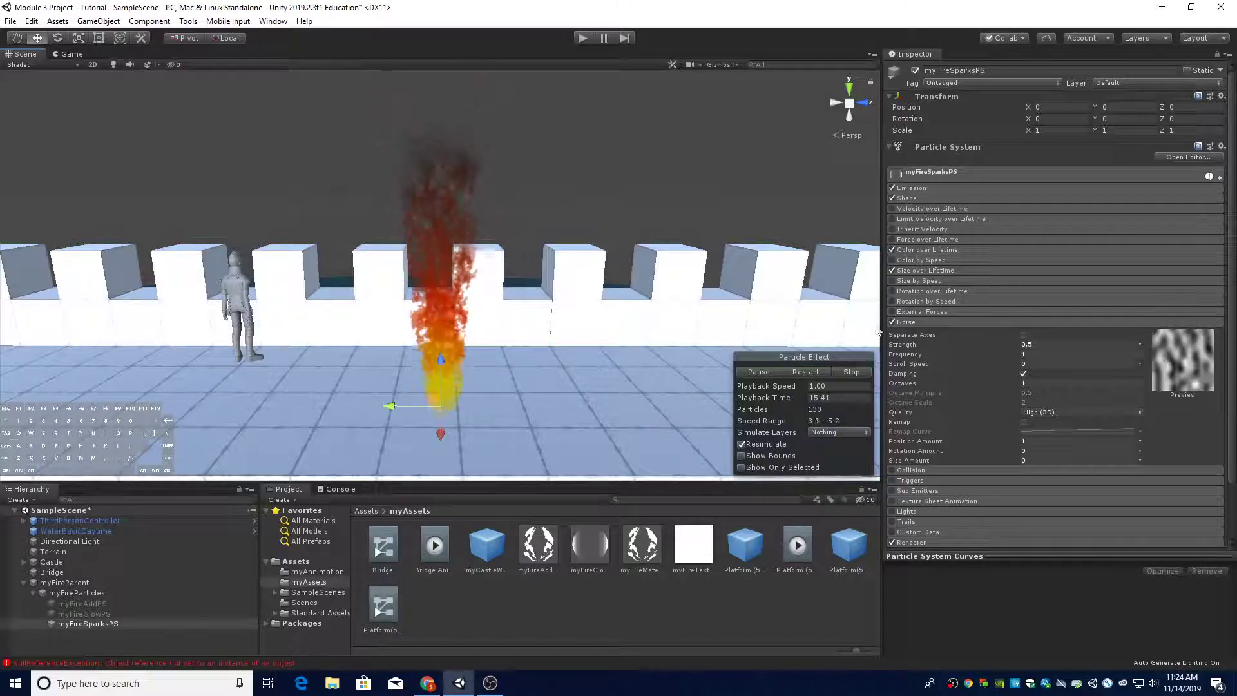
{"action": "left_click", "coordinate": [911, 322]}
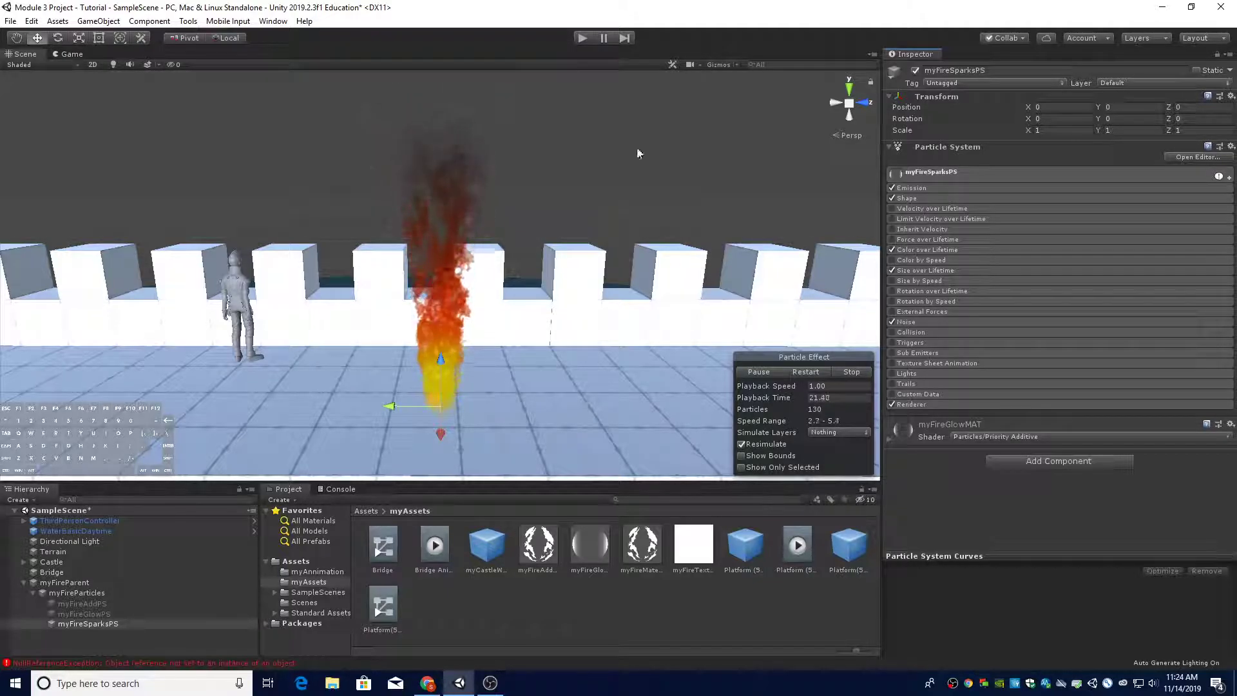
Open the Size over Lifetime curve of myFireSparksPS in the curve editor
{"action": "left_click", "coordinate": [954, 272]}
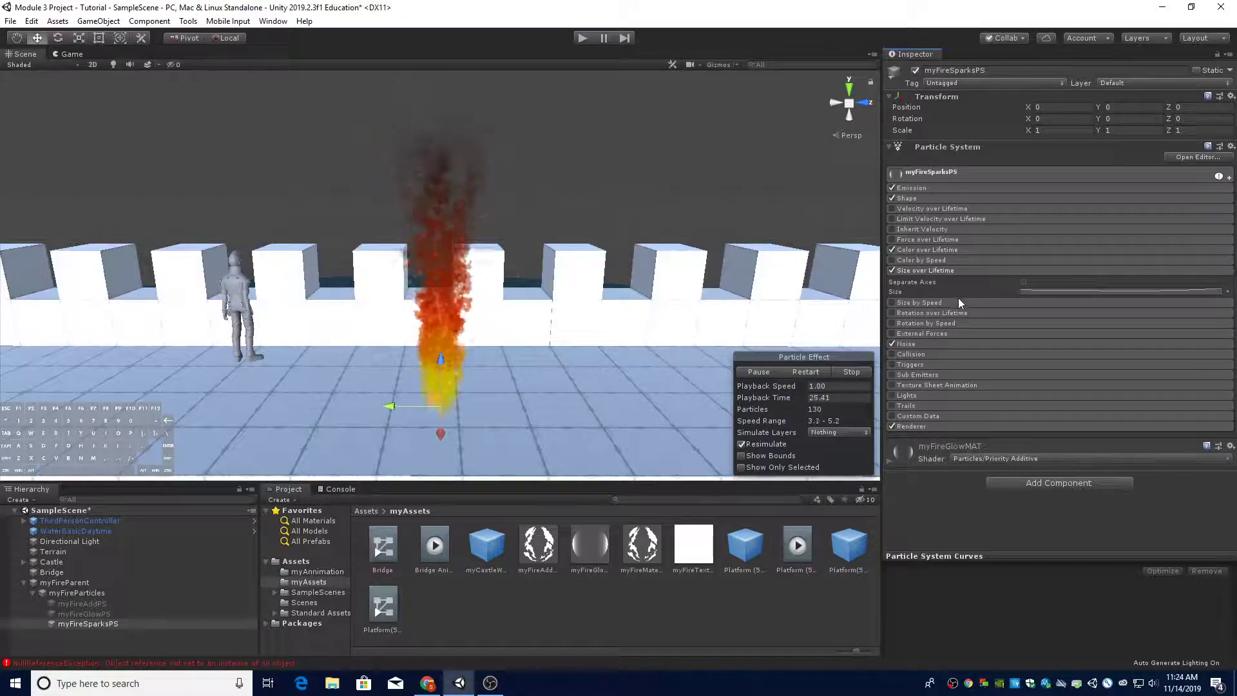
{"action": "left_click", "coordinate": [1060, 290]}
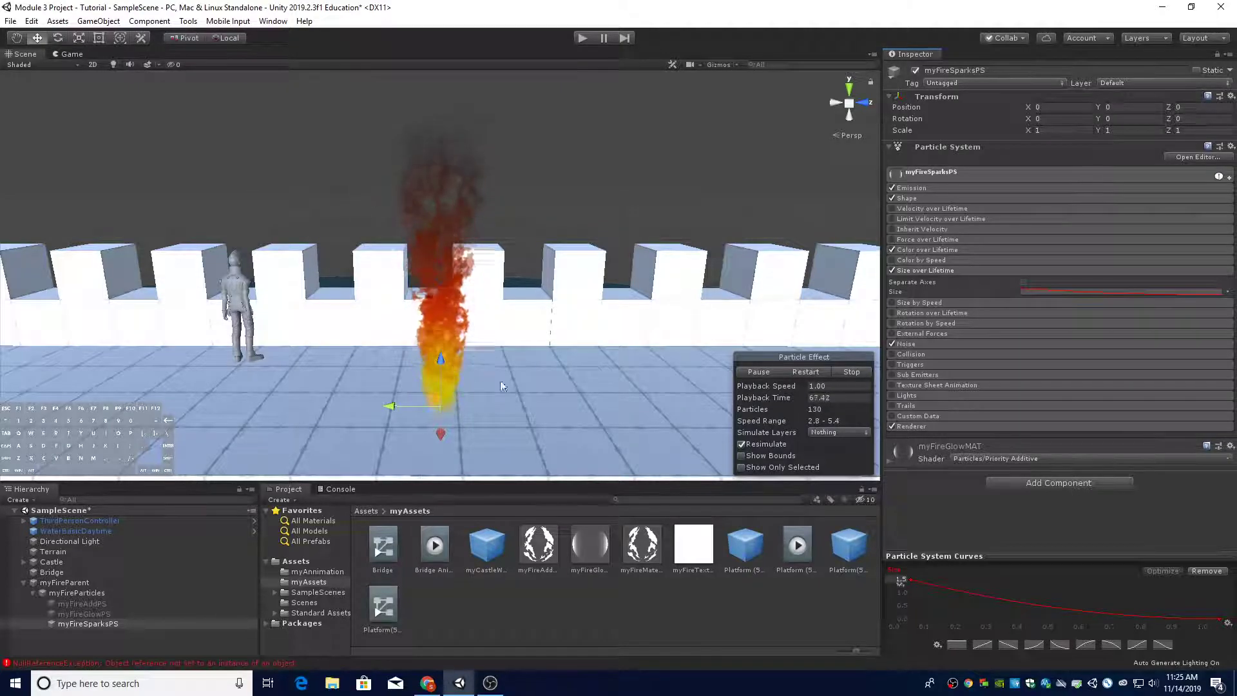
Reactivate the myFireAddPS and myFireGlowPS objects and restart the preview of the combined fire effect
{"action": "left_click", "coordinate": [147, 603]}
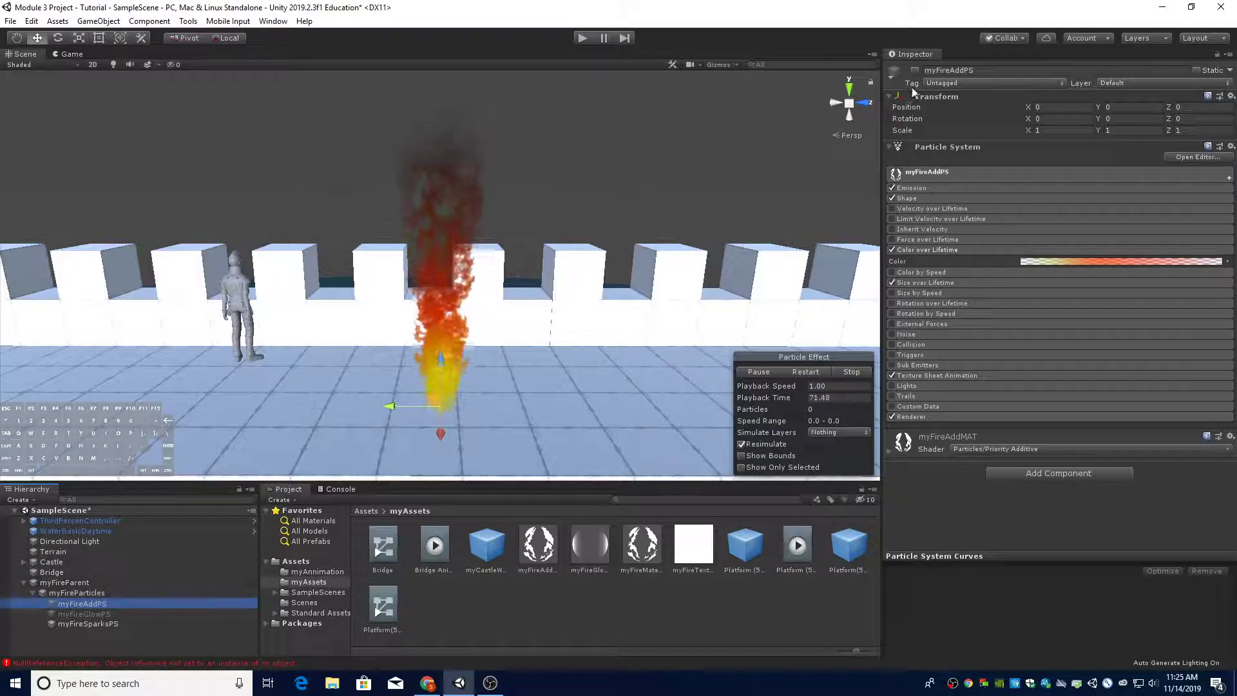
{"action": "left_click", "coordinate": [916, 71]}
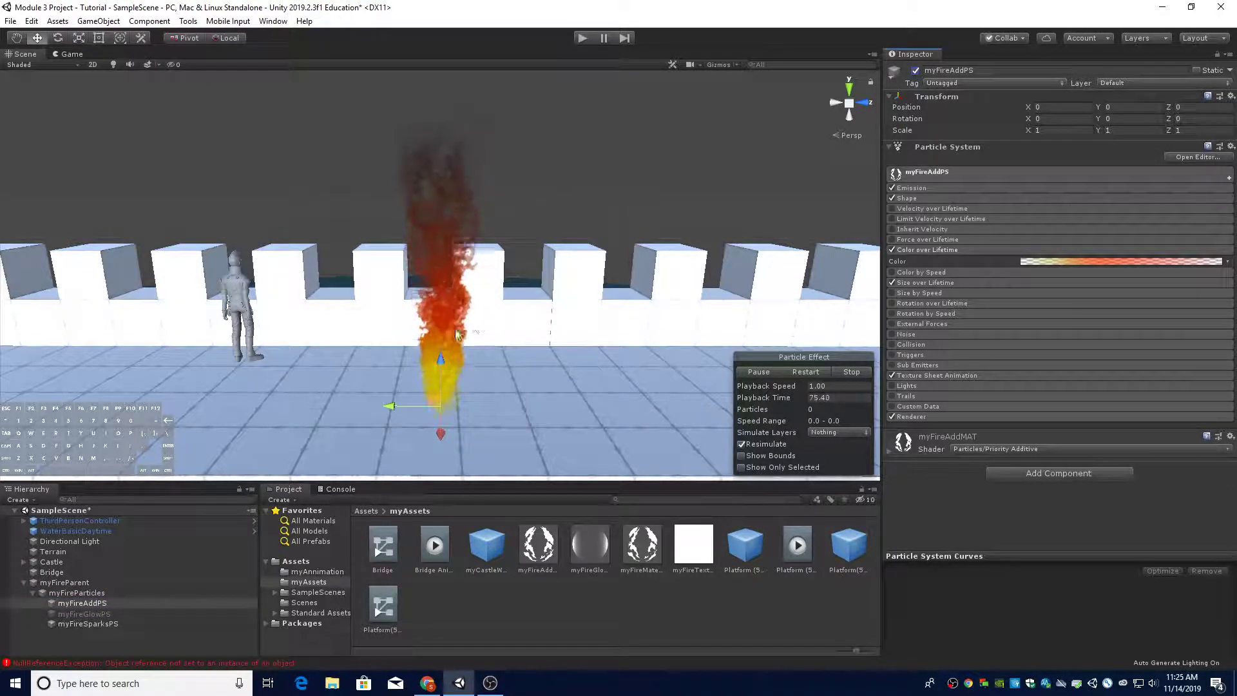
{"action": "left_click", "coordinate": [129, 614]}
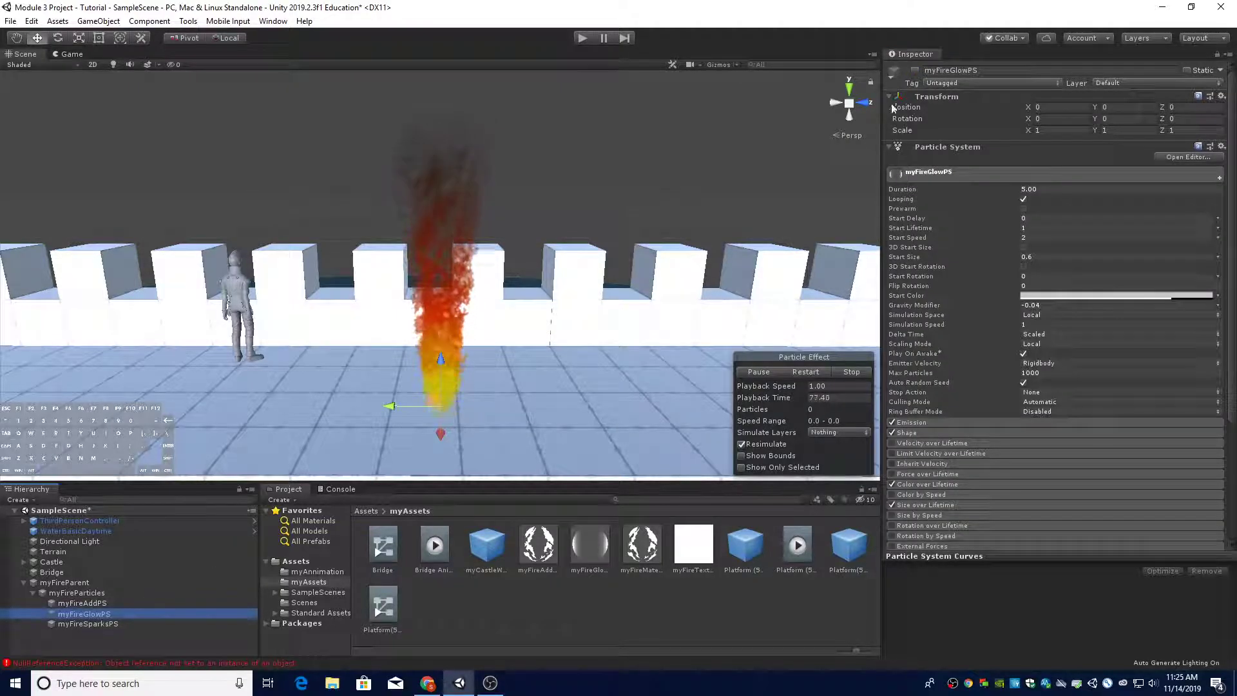
{"action": "left_click", "coordinate": [915, 70]}
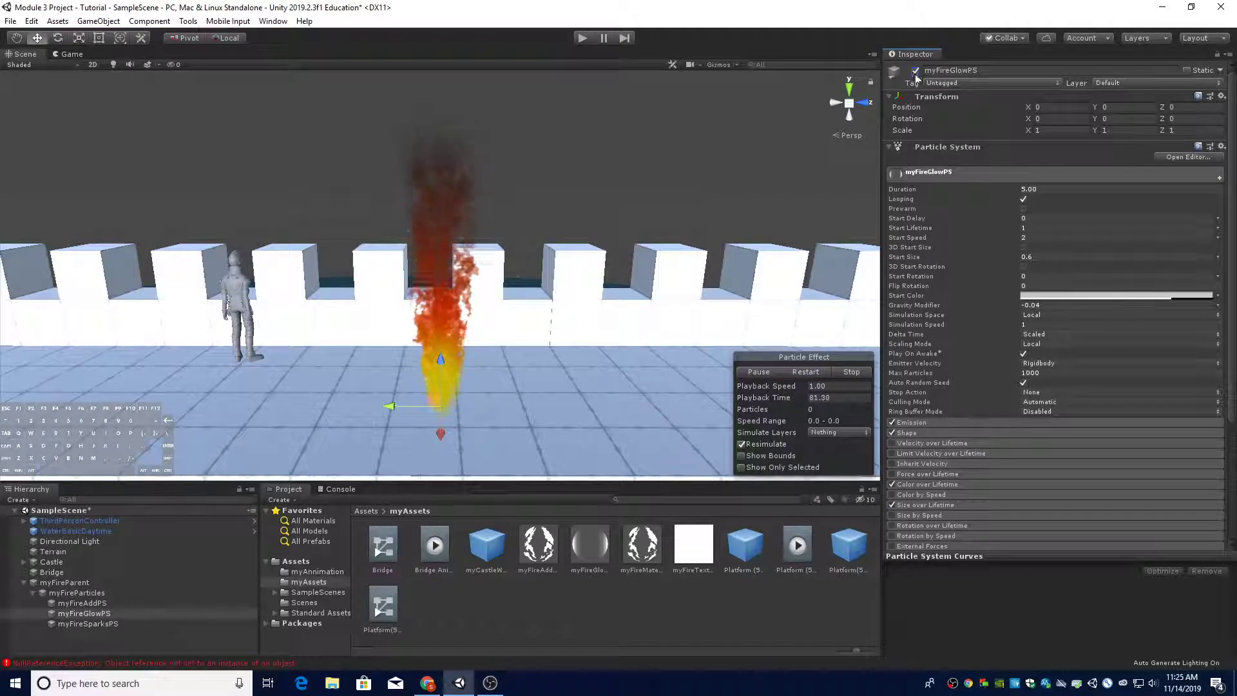
{"action": "left_click", "coordinate": [788, 371]}
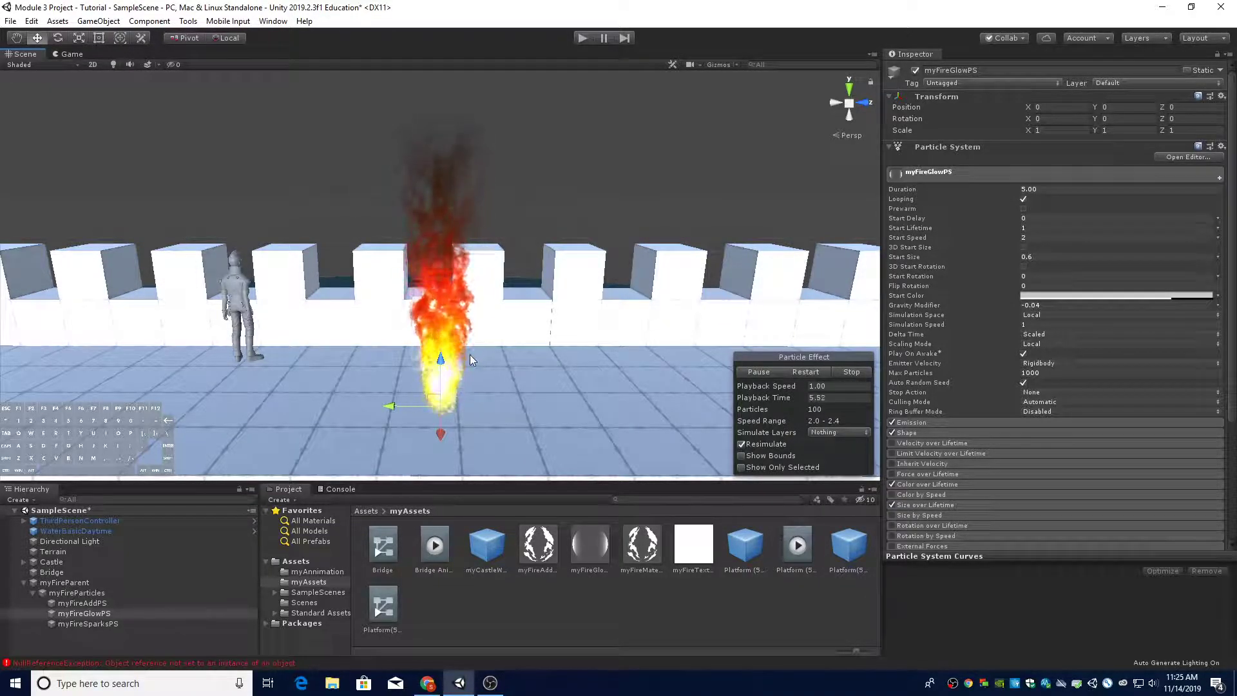
Review the layers myFireParticles, myFireAddPS, myFireGlowPS and myFireSparksPS one by one, and collapse the Size over Lifetime module
{"action": "left_click", "coordinate": [165, 594]}
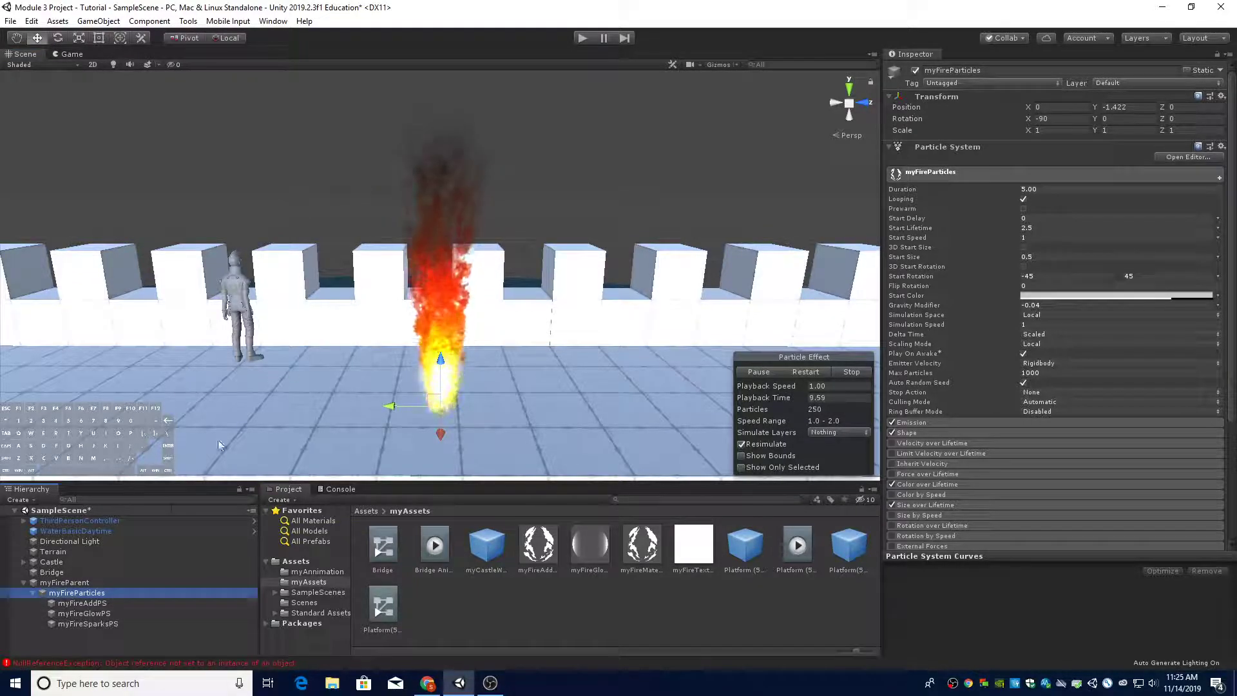
{"action": "left_click", "coordinate": [124, 600]}
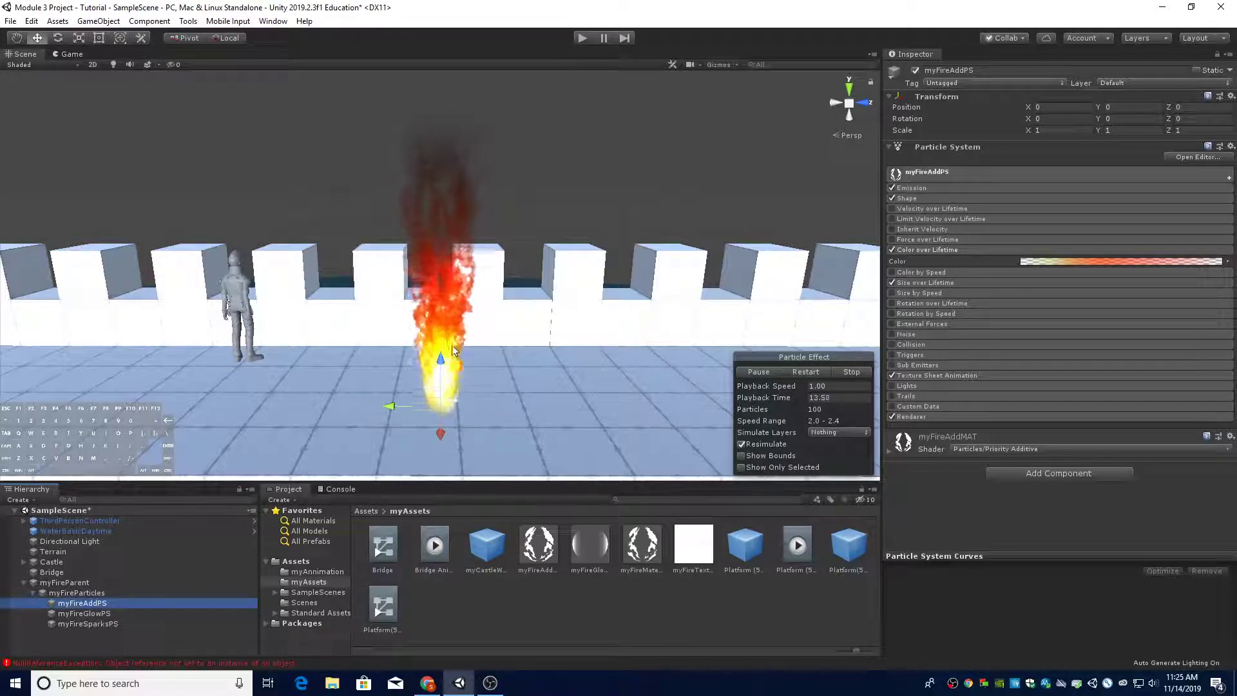
{"action": "left_click", "coordinate": [140, 614]}
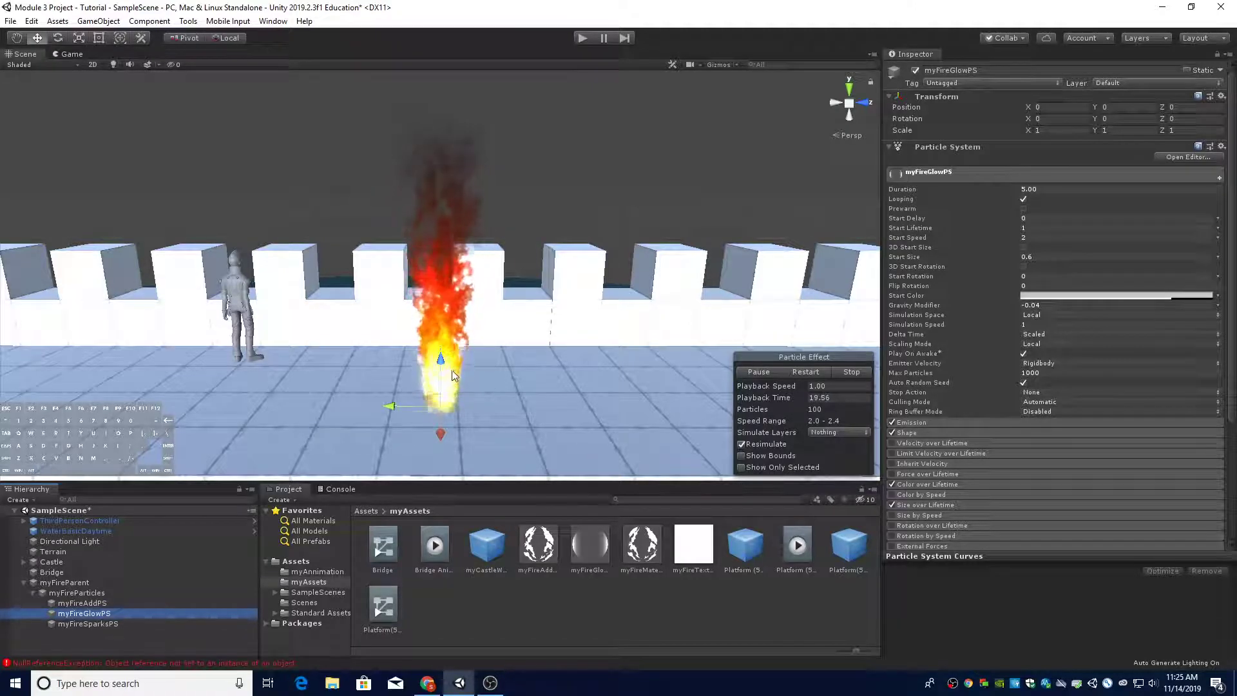
{"action": "left_click", "coordinate": [173, 619]}
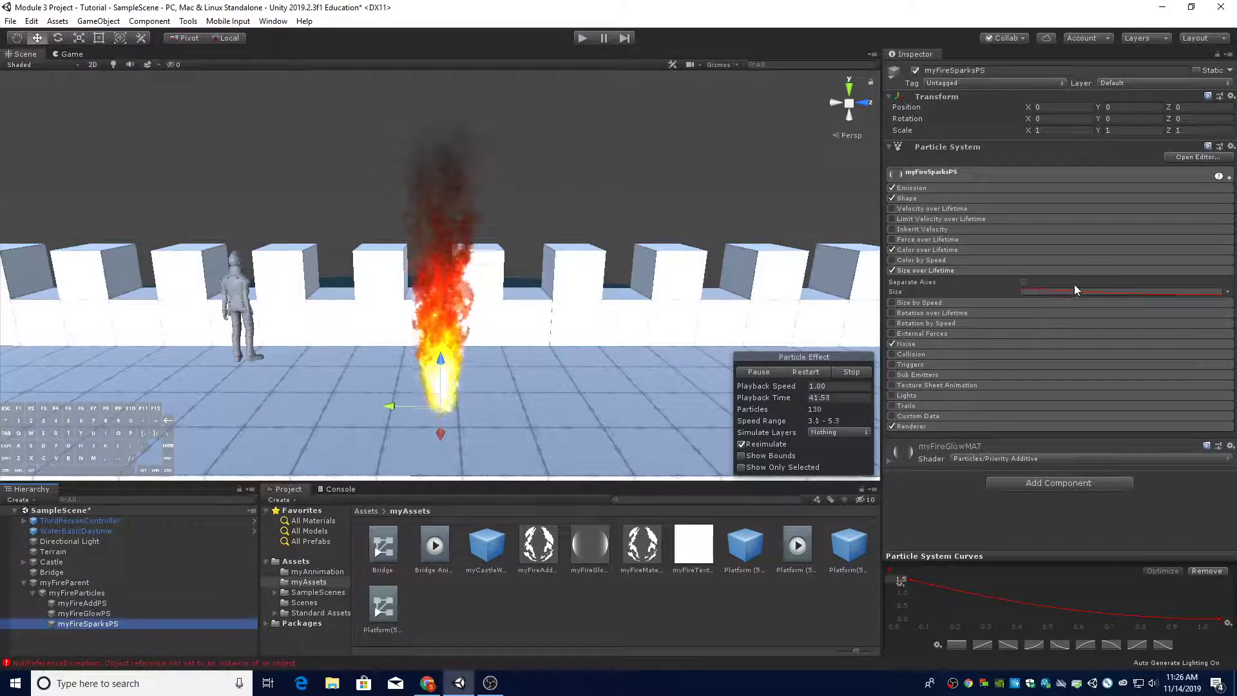
{"action": "left_click", "coordinate": [1065, 270]}
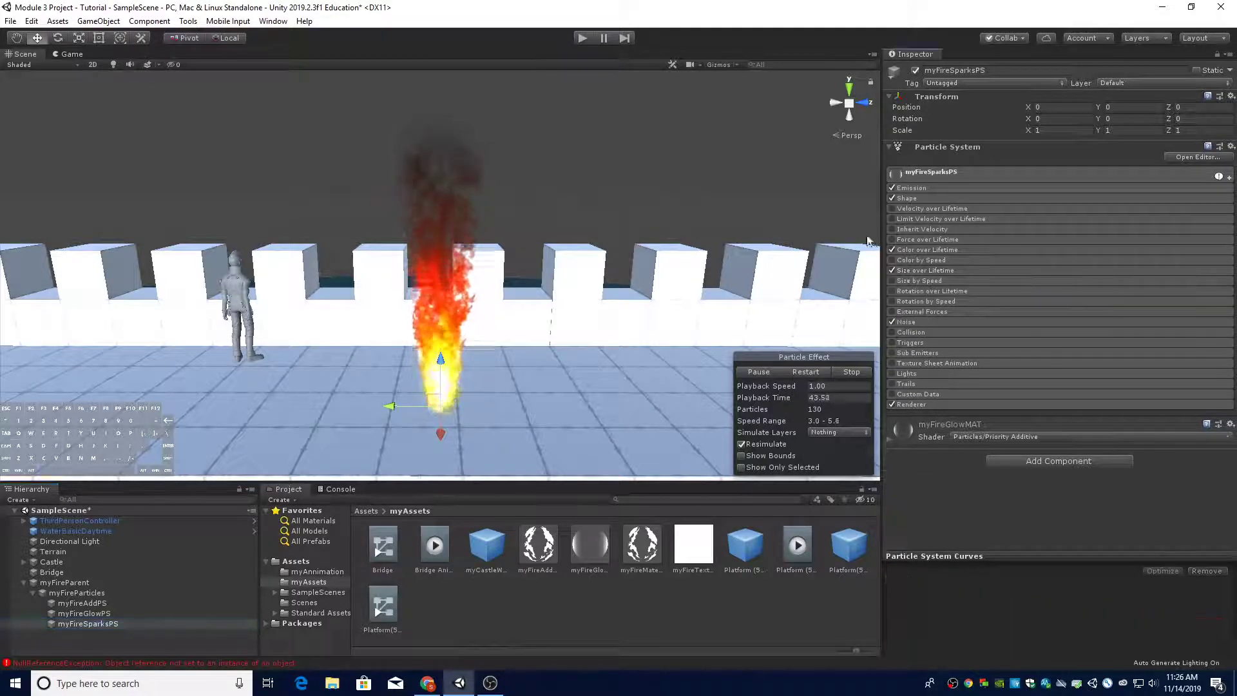
Narrow the emission cone of myFireSparksPS by setting its Shape Radius to 0.15 and Angle to 6
{"action": "left_click", "coordinate": [156, 621]}
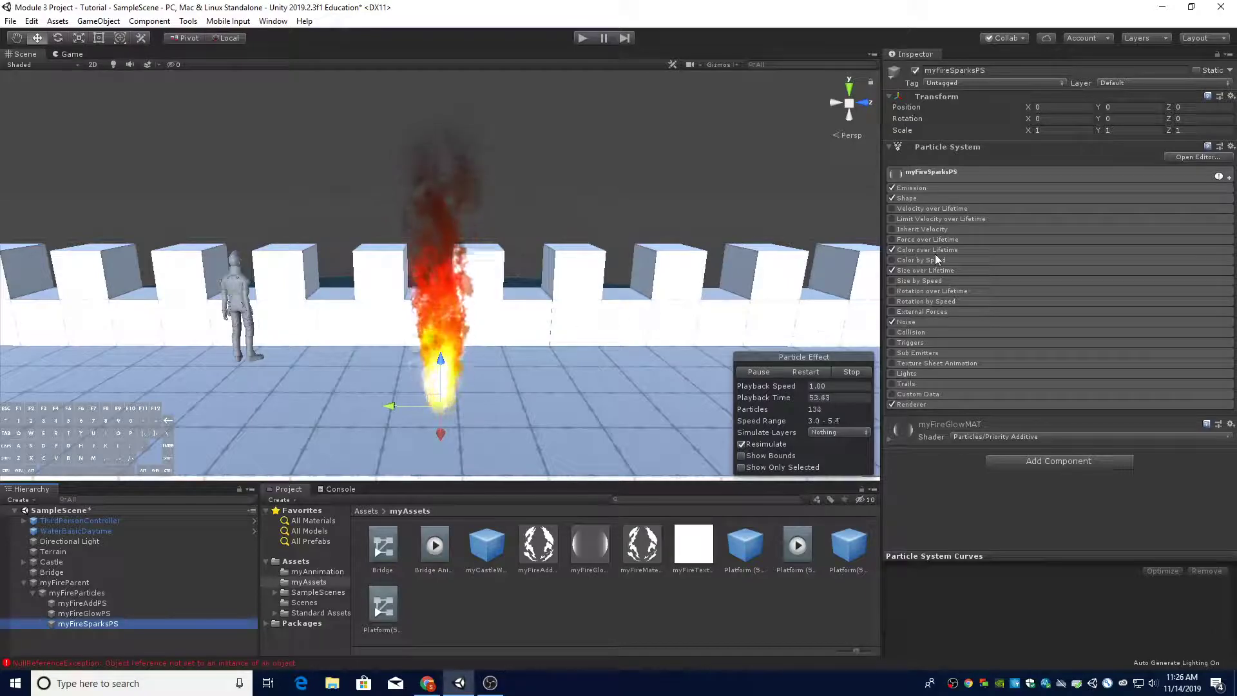
{"action": "left_click", "coordinate": [924, 199]}
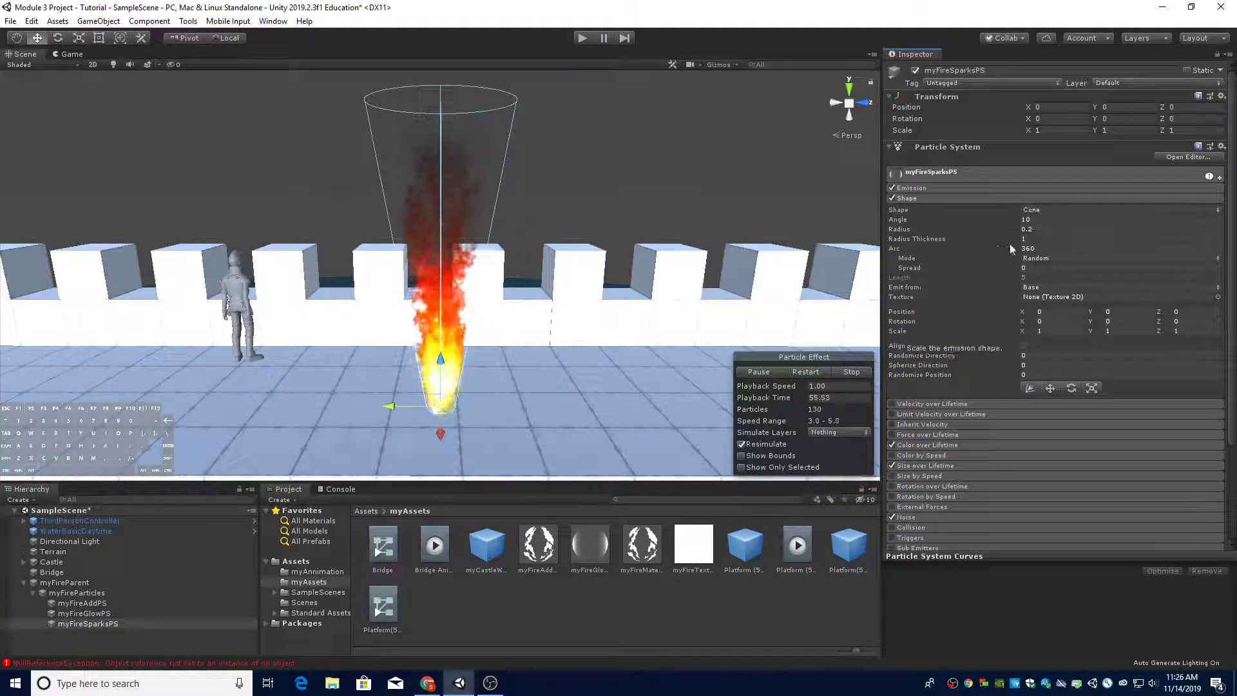
{"action": "left_click", "coordinate": [1043, 229]}
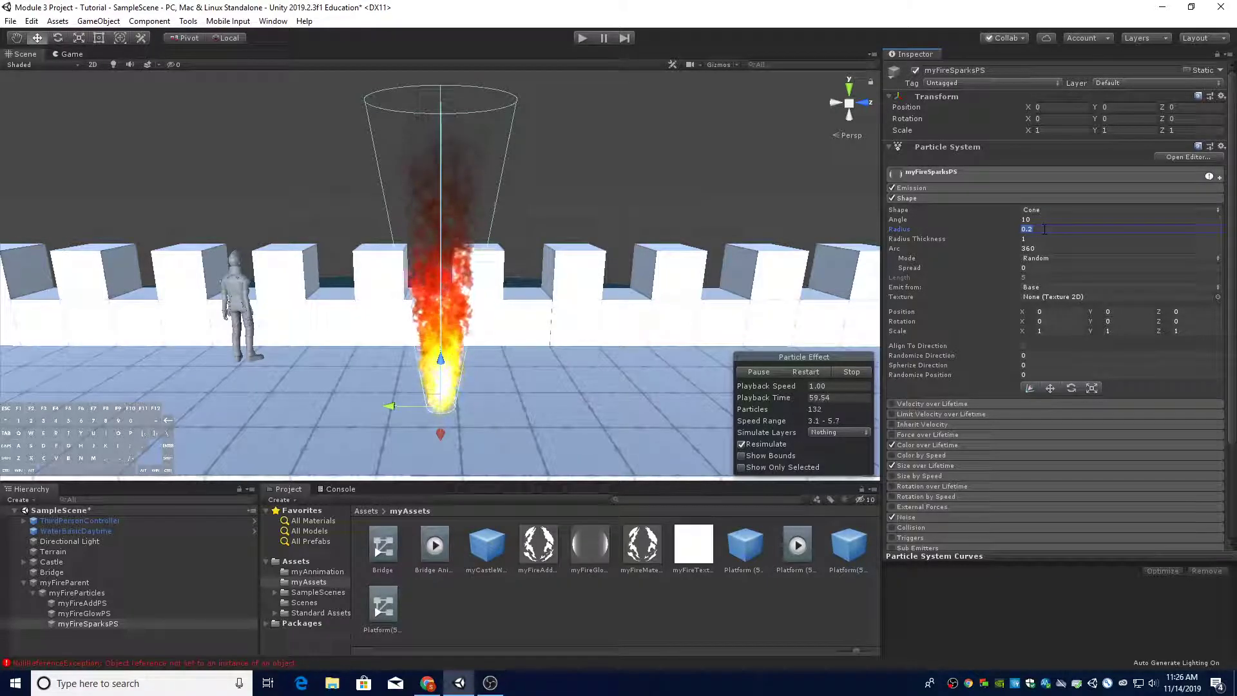
{"action": "type", "text": ".15"}
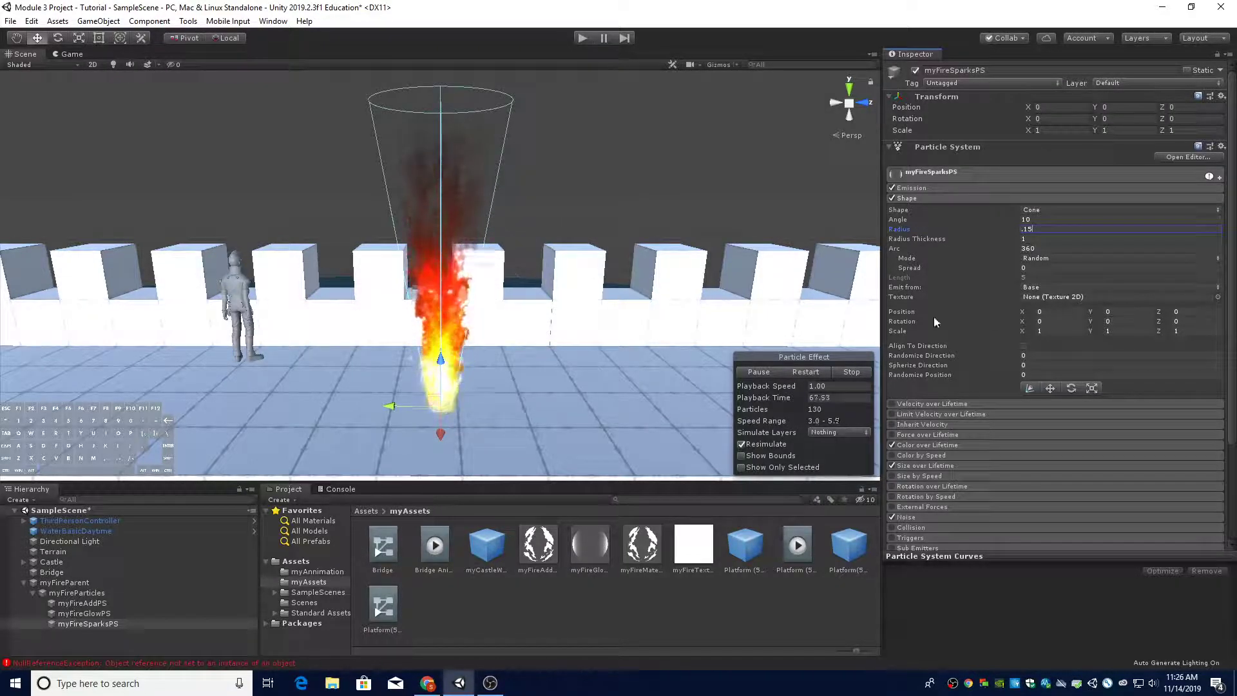
{"action": "left_click", "coordinate": [1047, 220]}
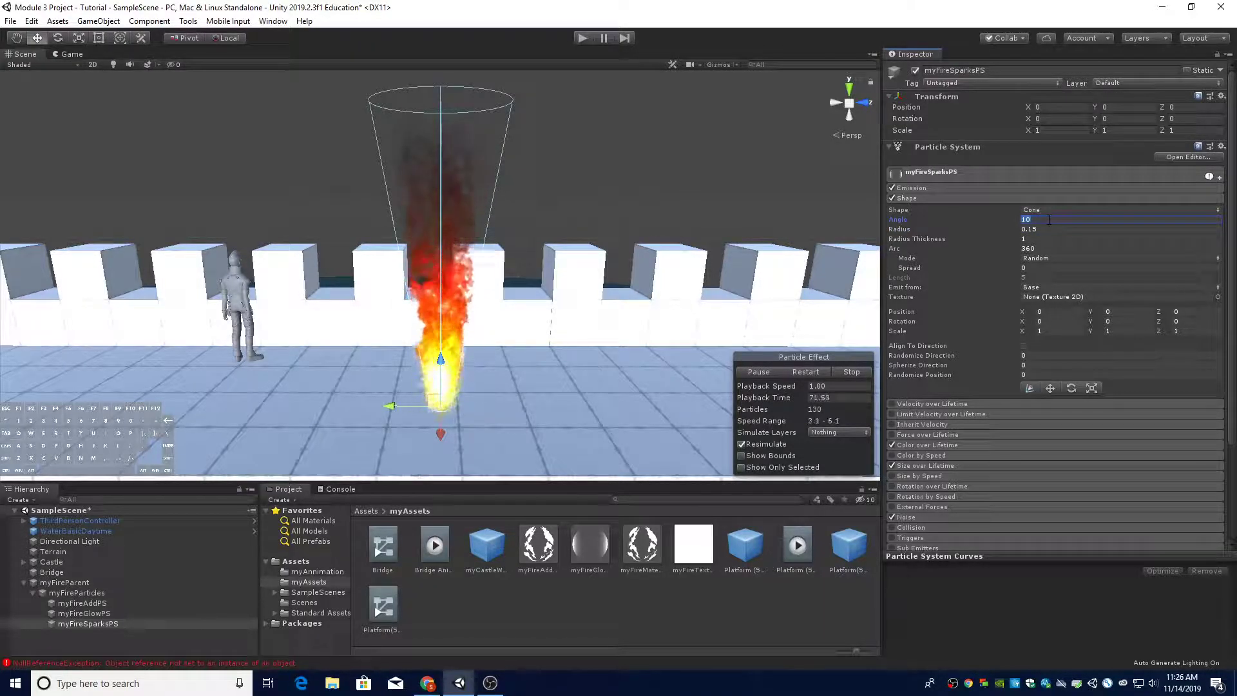
{"action": "type", "text": "5"}
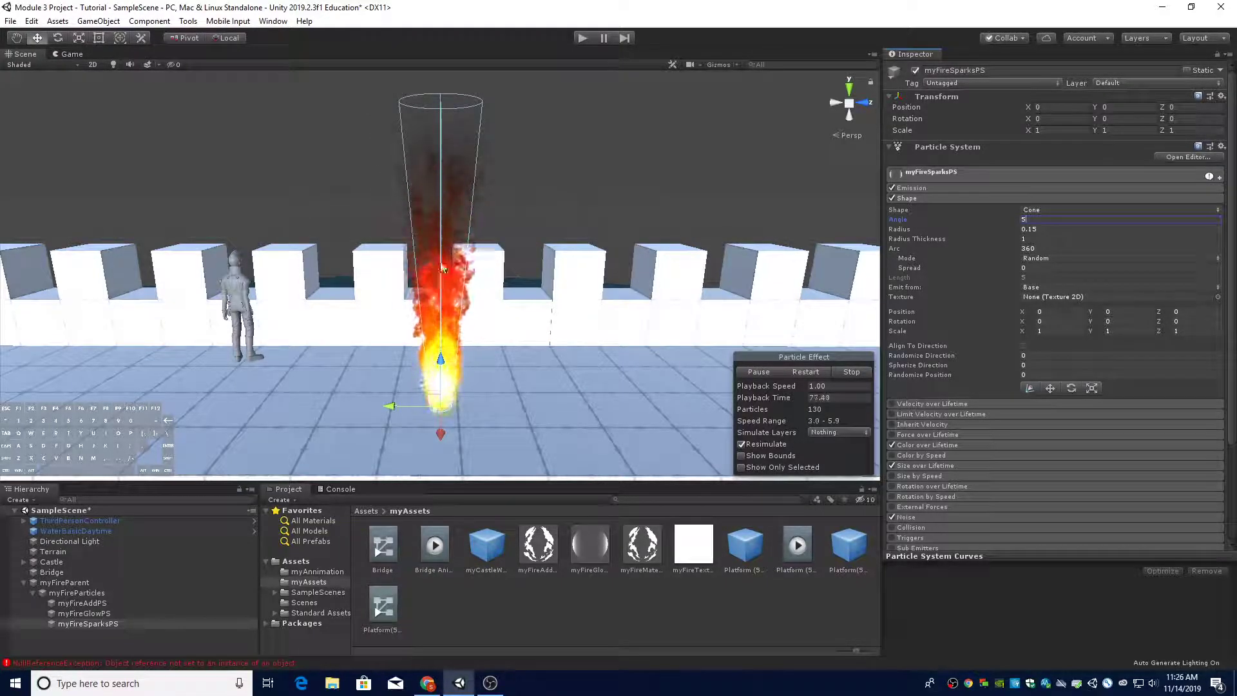
{"action": "key", "text": "BackSpace"}
{"action": "type", "text": "6"}
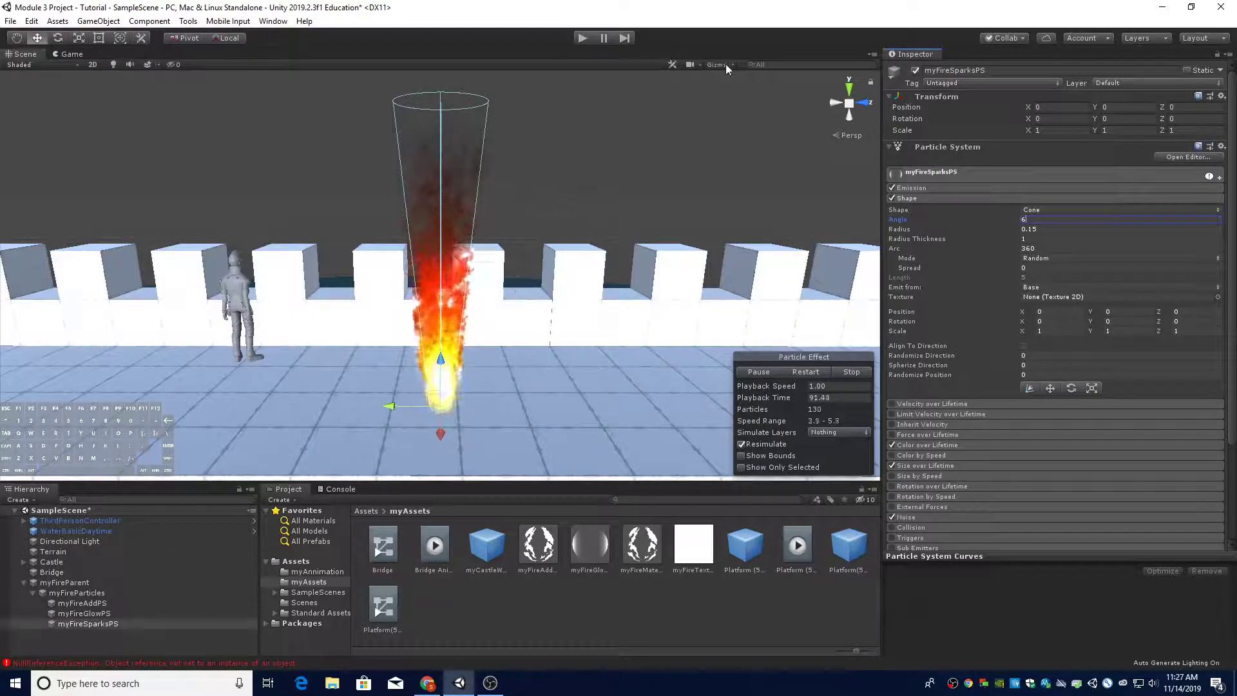
Play the scene, move the character to view the combined fire effect, then stop playback and reselect myFireSparksPS
{"action": "left_click", "coordinate": [92, 603]}
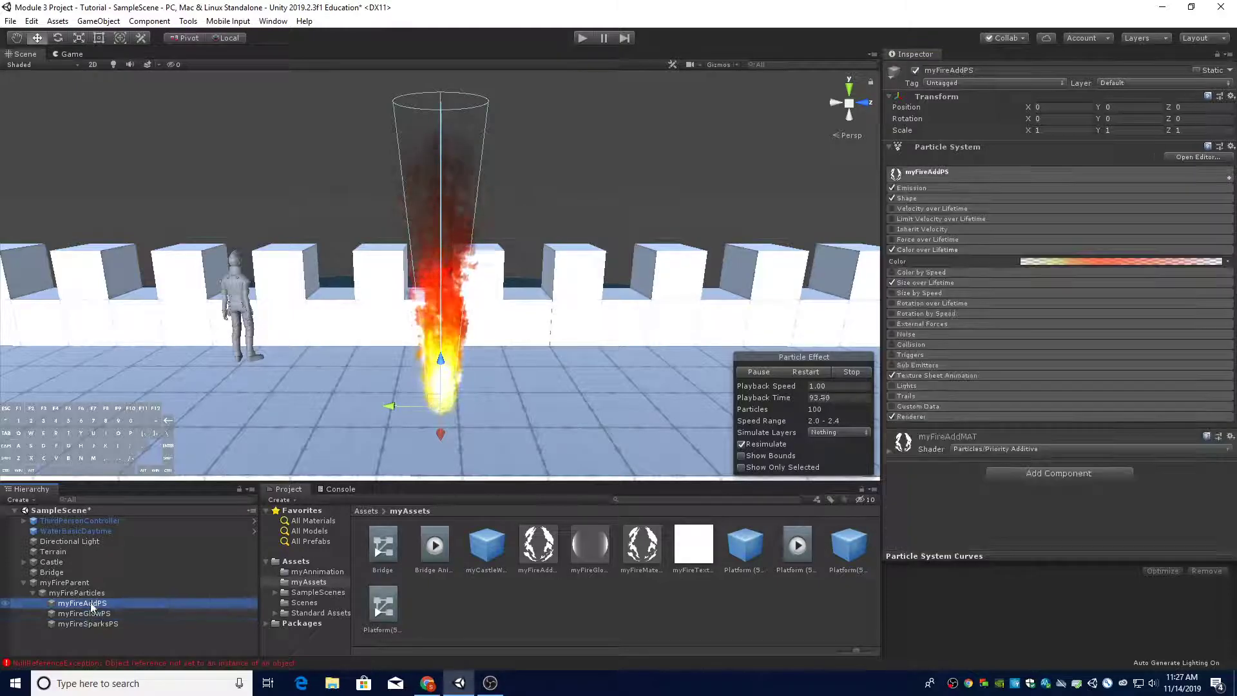
{"action": "left_click", "coordinate": [87, 593]}
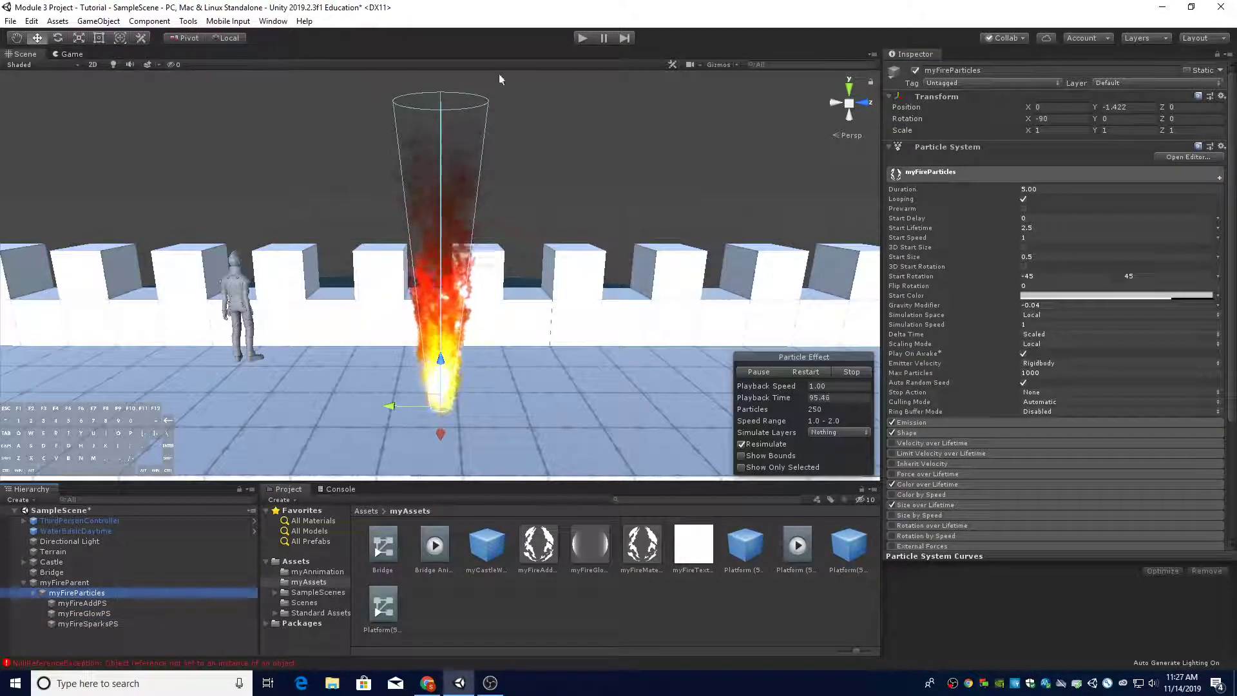
{"action": "left_click", "coordinate": [583, 39]}
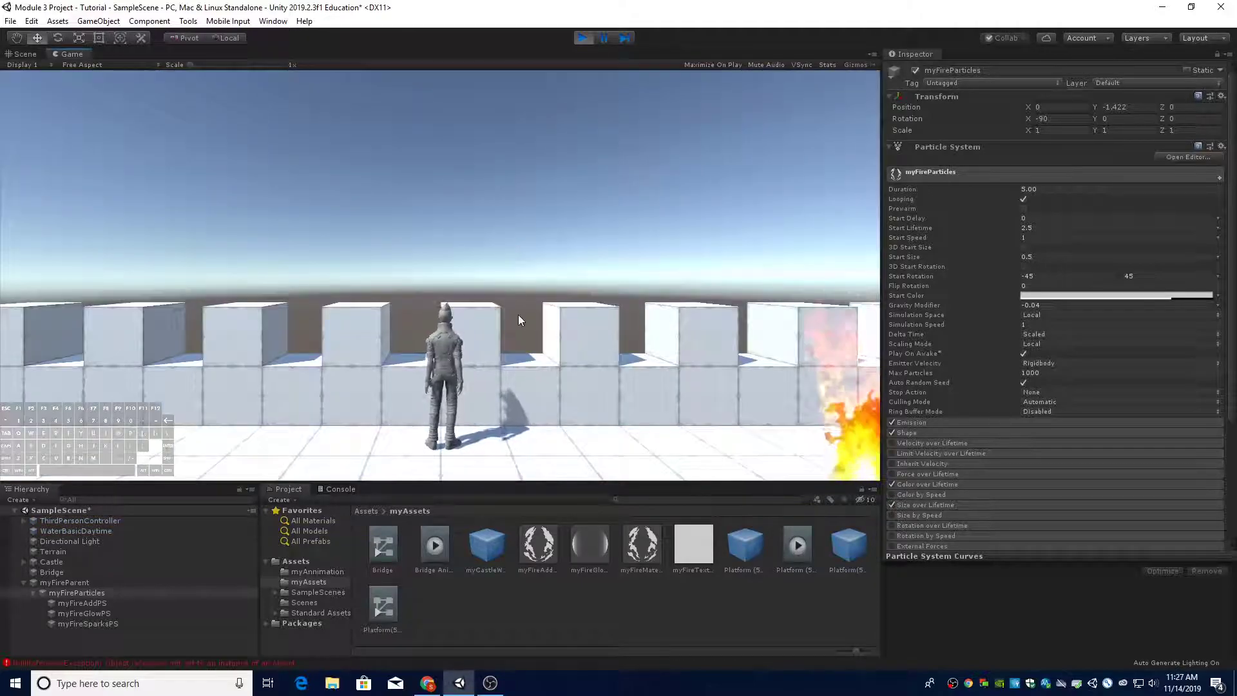
{"action": "key", "text": "d"}
{"action": "key", "text": "w"}
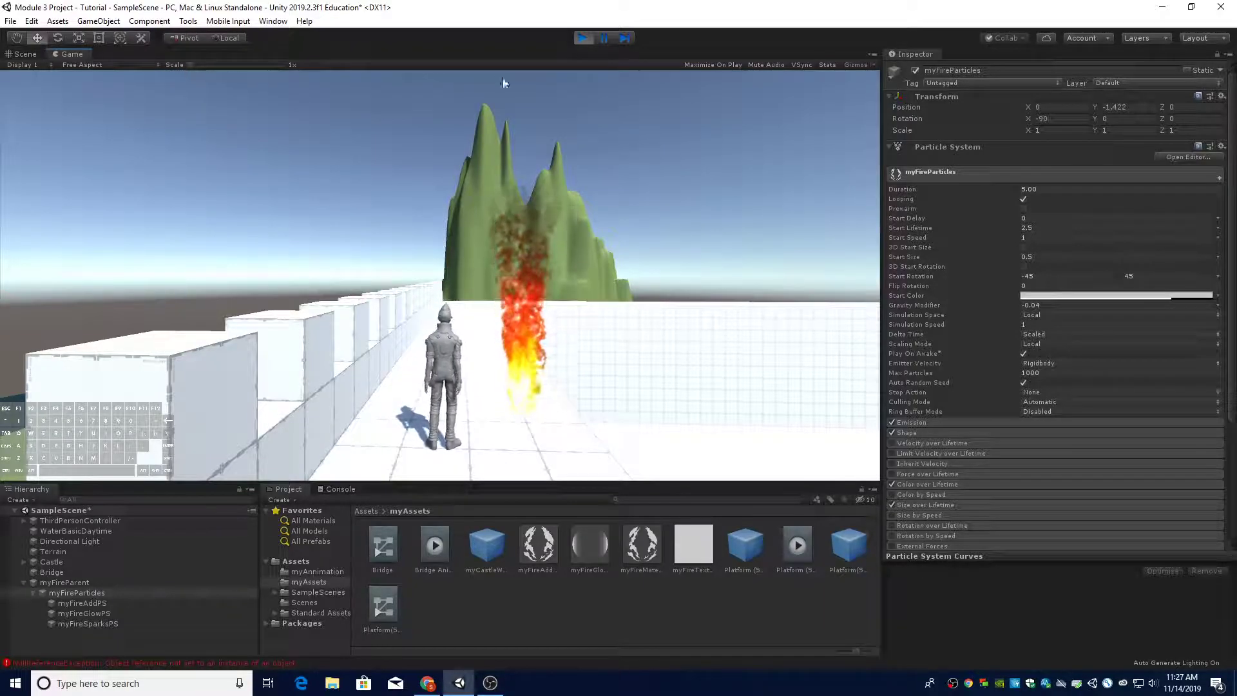
{"action": "left_click", "coordinate": [583, 38]}
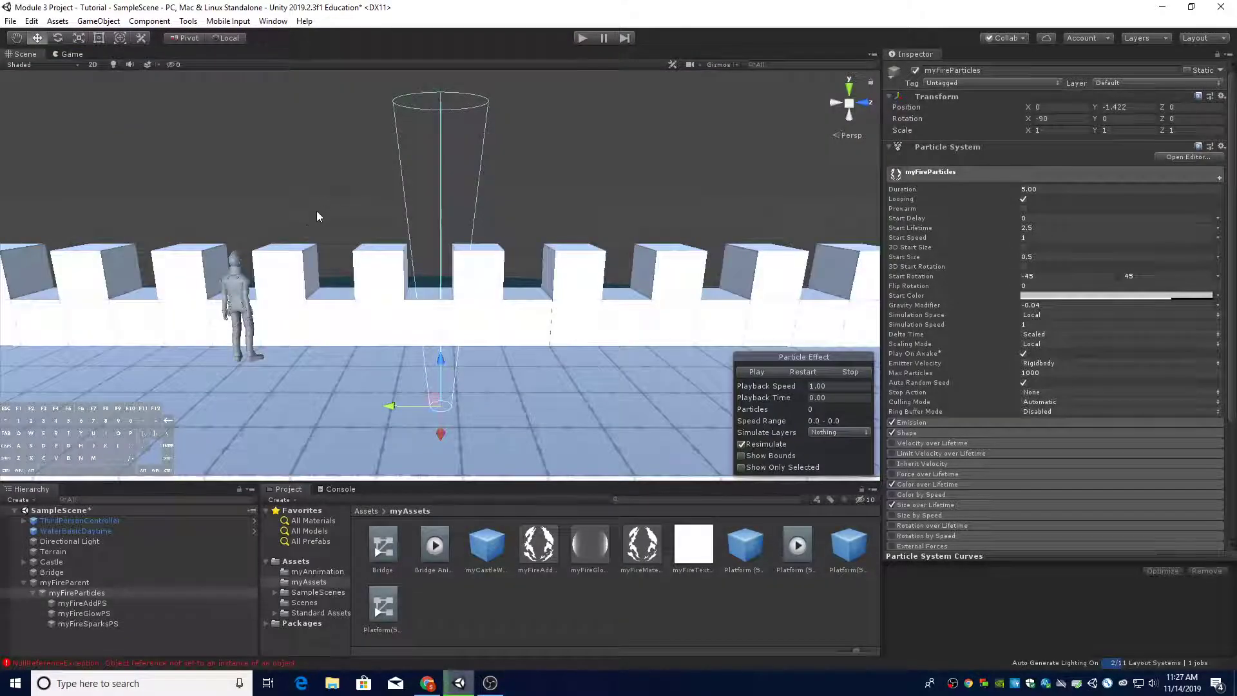
{"action": "left_click", "coordinate": [81, 625]}
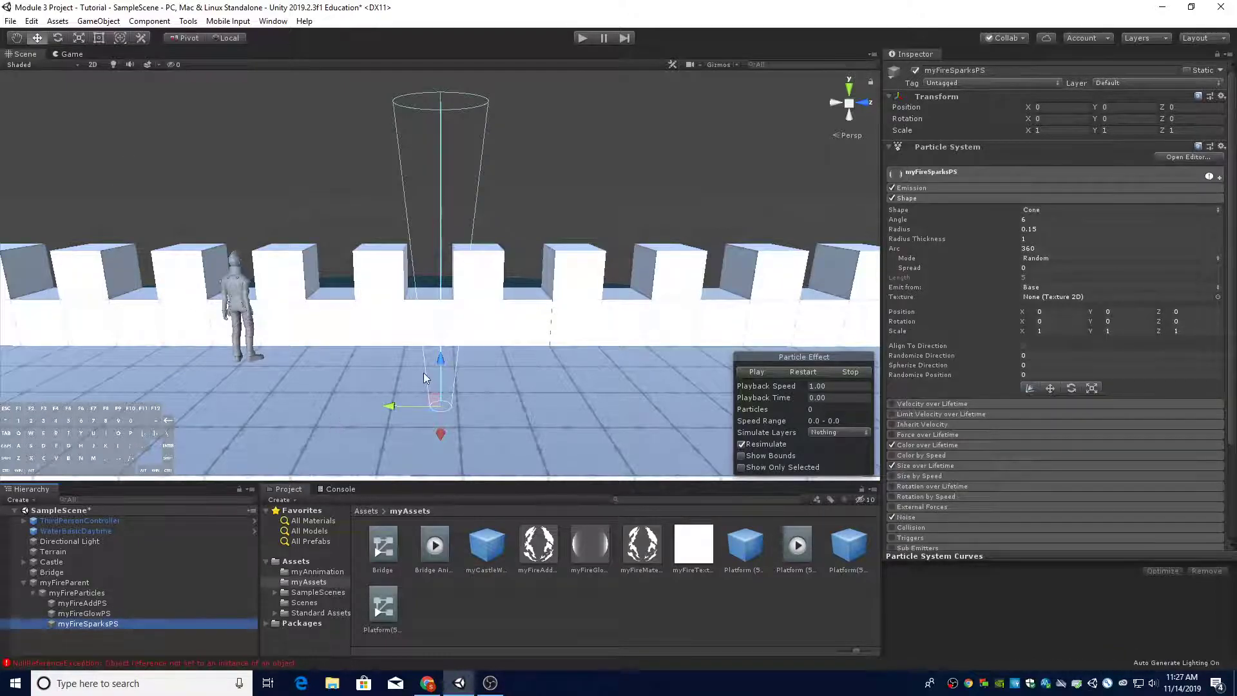